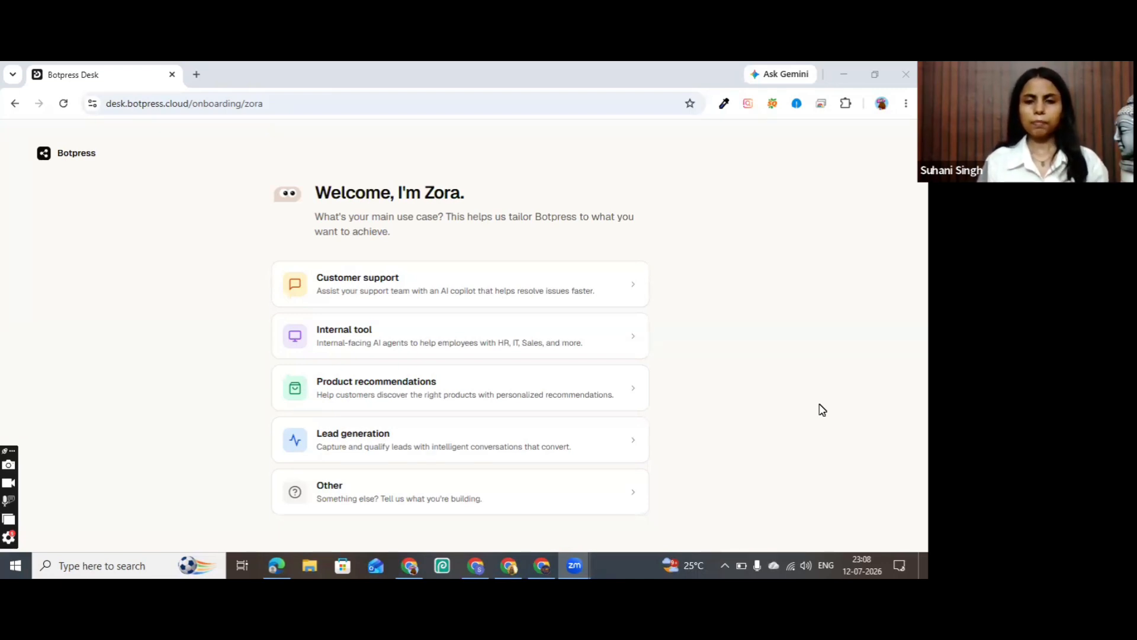
# Search Google for botpress in a new browser tab.
pyautogui.click(419, 562)
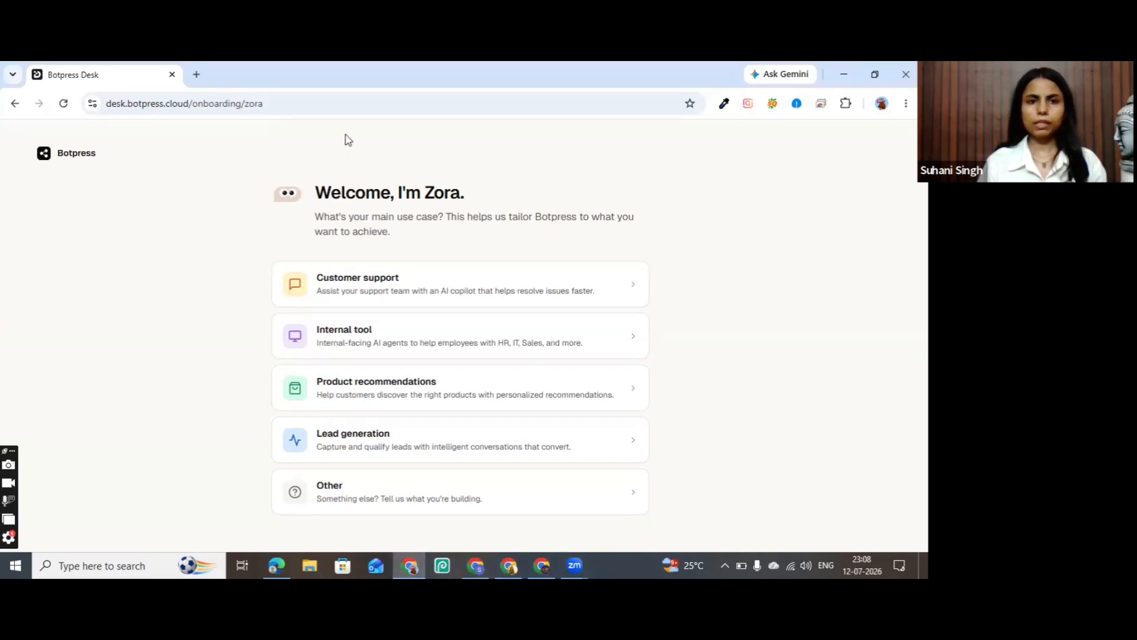
pyautogui.hotkey('ctrl', 't')
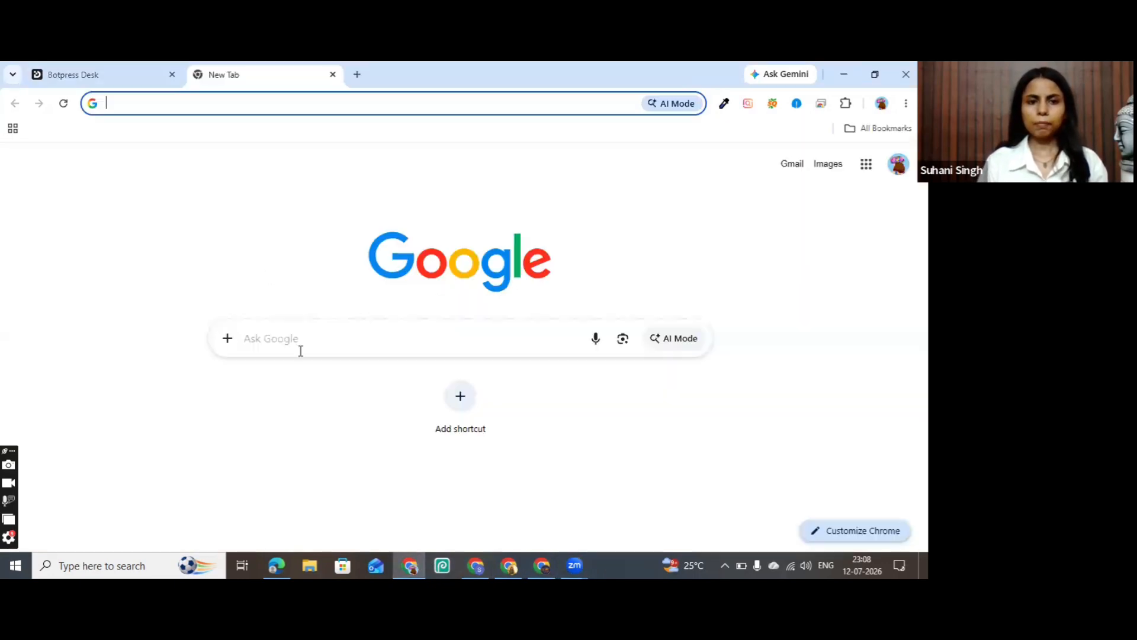
pyautogui.click(300, 348)
pyautogui.click(294, 373)
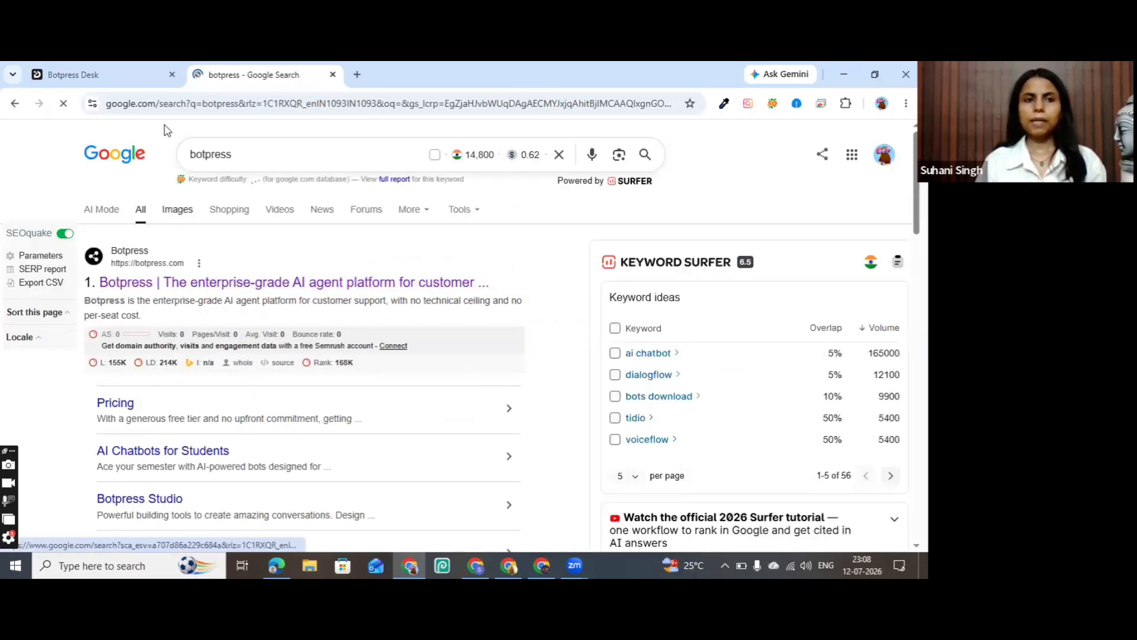
# Return to the Botpress Desk onboarding page and choose Customer support as the main use case.
pyautogui.click(165, 76)
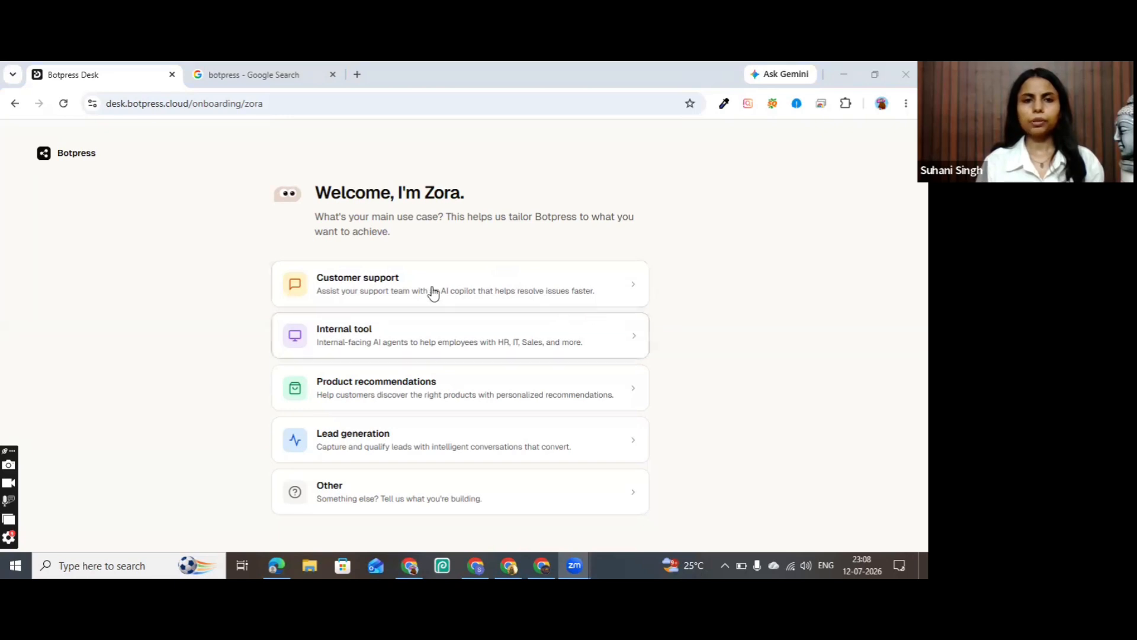
pyautogui.click(473, 298)
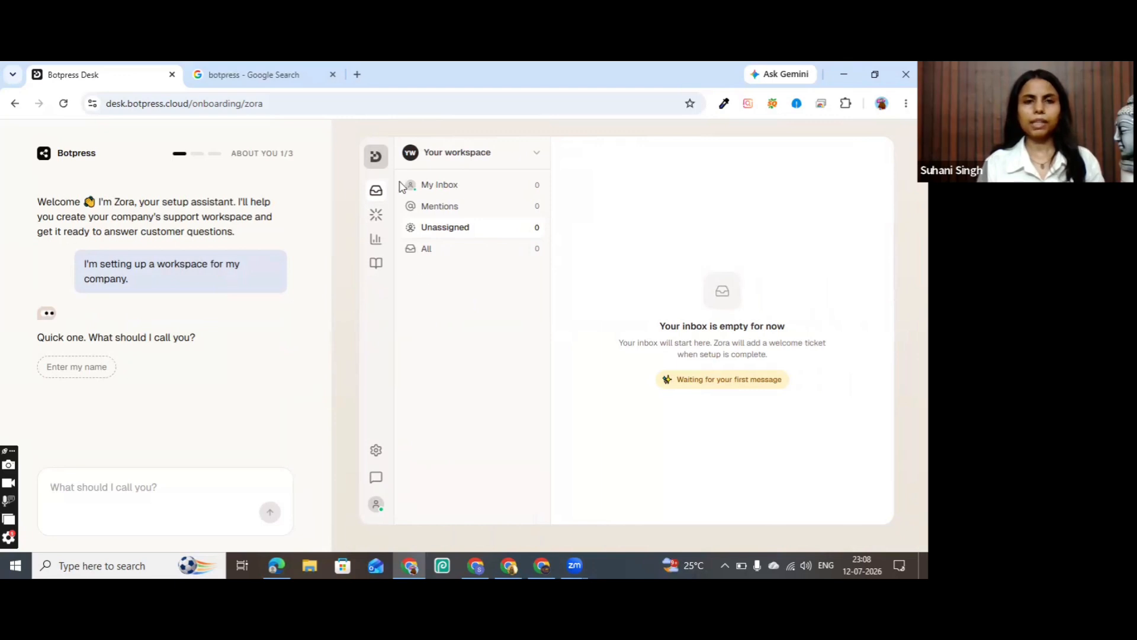
# Search Google for "suger" in a new browser tab and open the SUGAR Cosmetics website from the results.
pyautogui.click(356, 75)
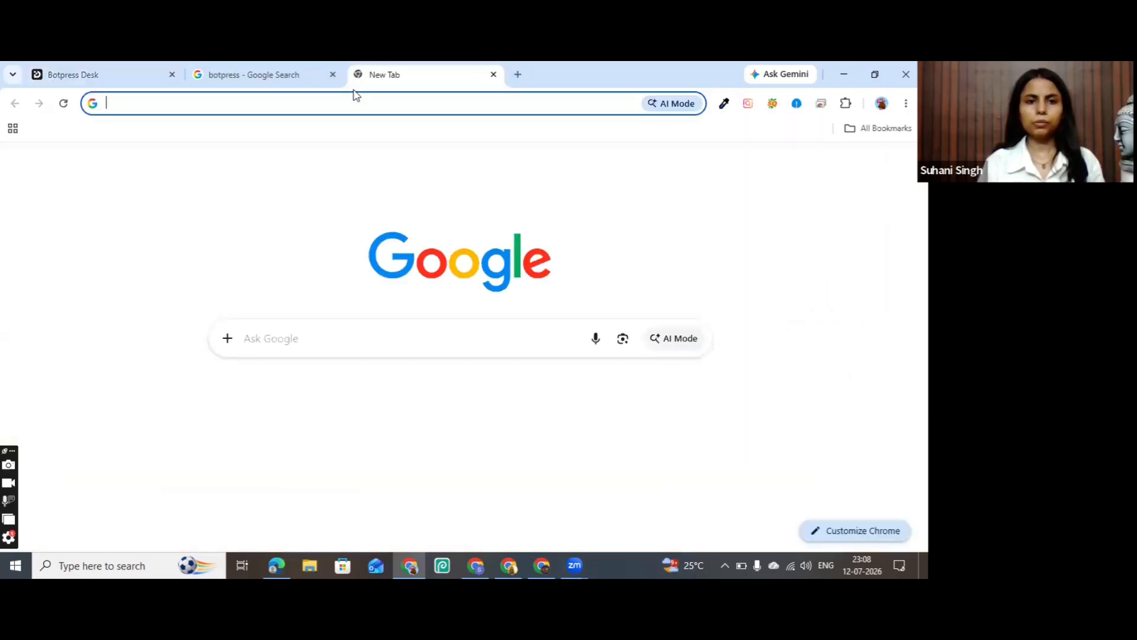
pyautogui.click(286, 340)
pyautogui.write('su')
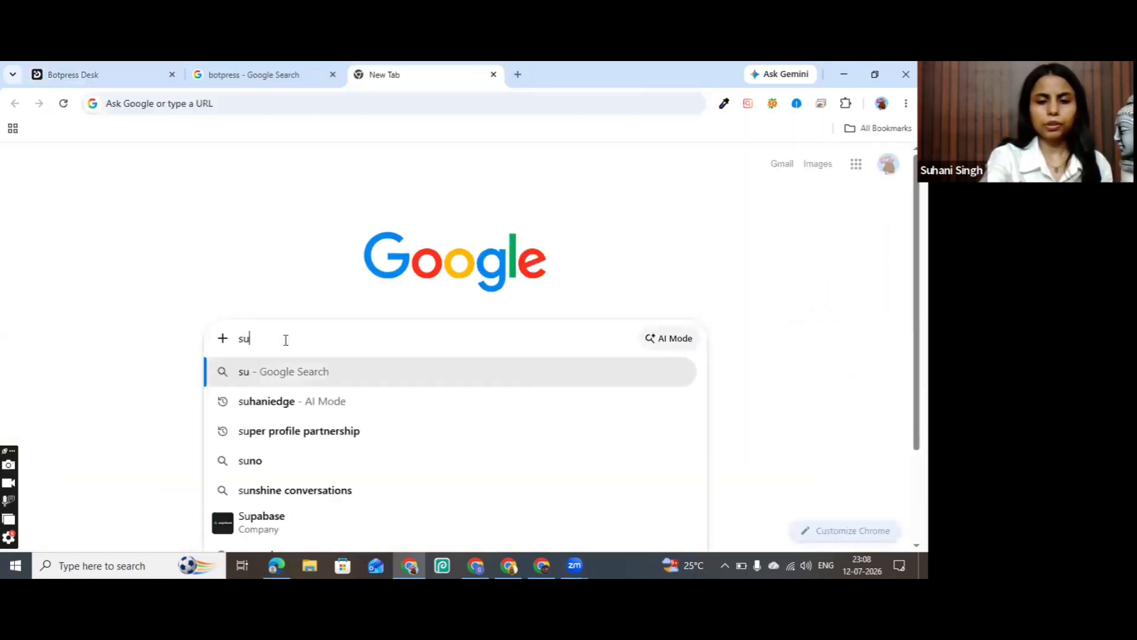
pyautogui.write('ger')
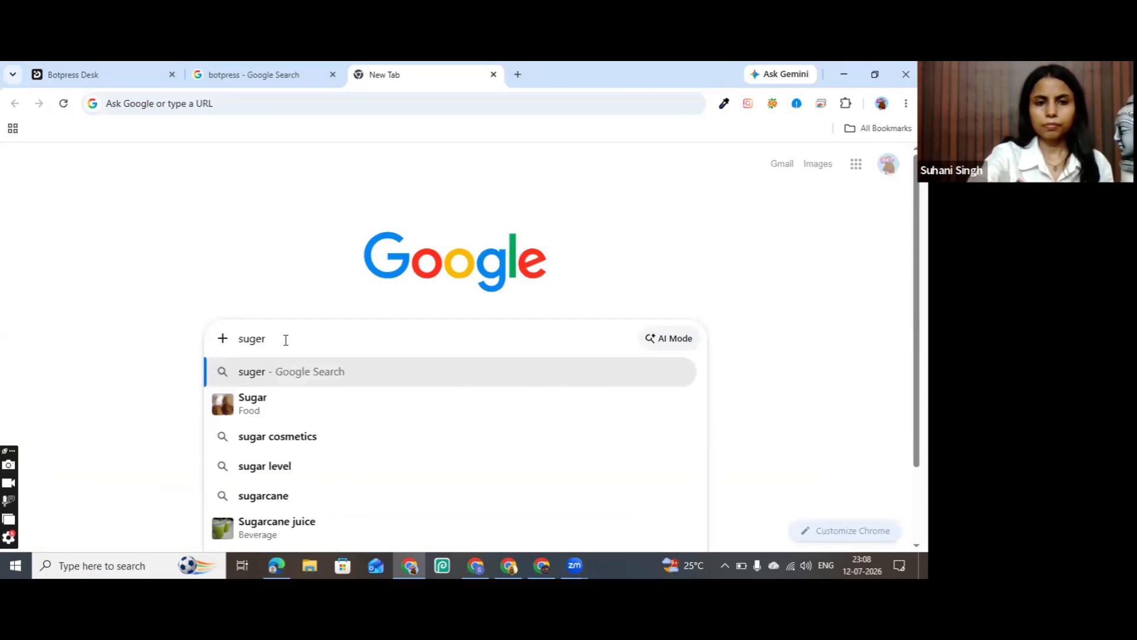
pyautogui.press('Return')
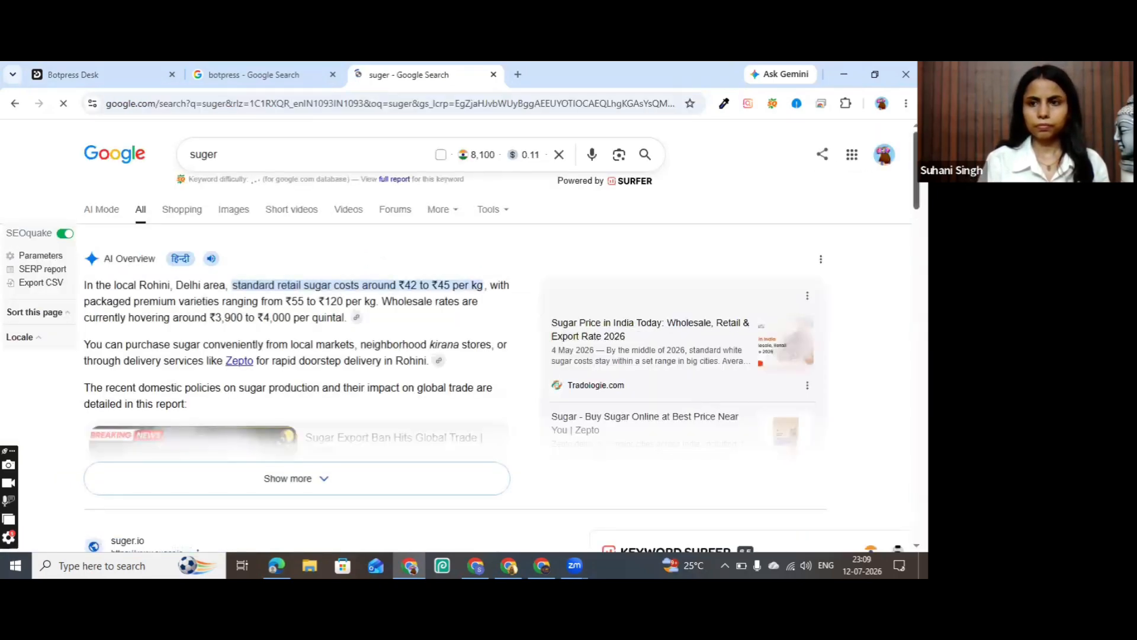
pyautogui.scroll(-10, 704, 400)
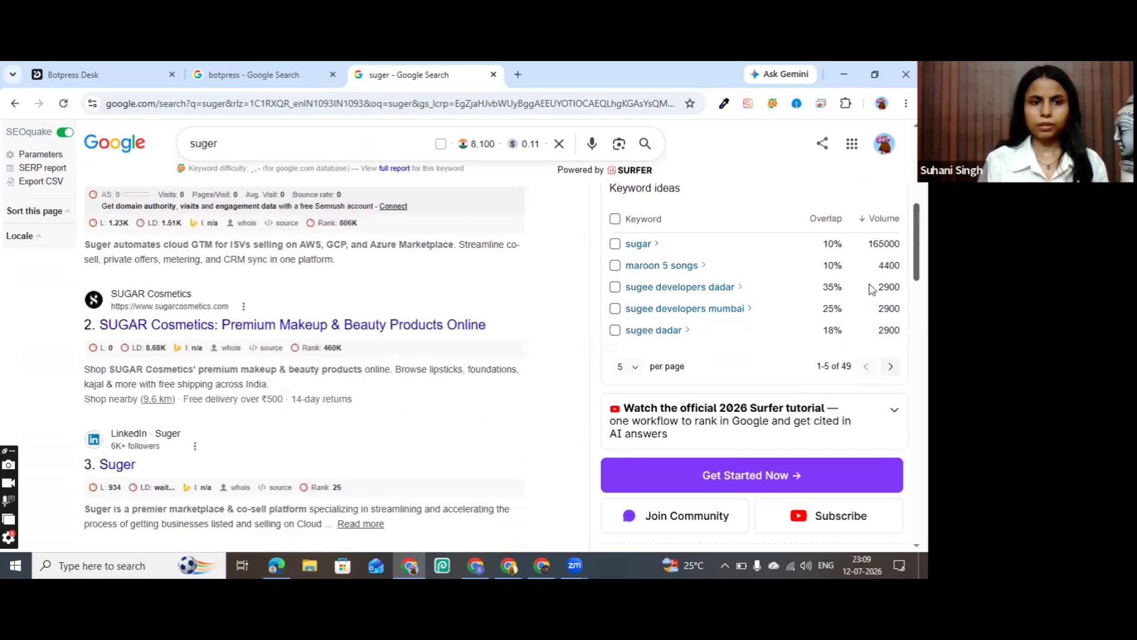
pyautogui.click(240, 330)
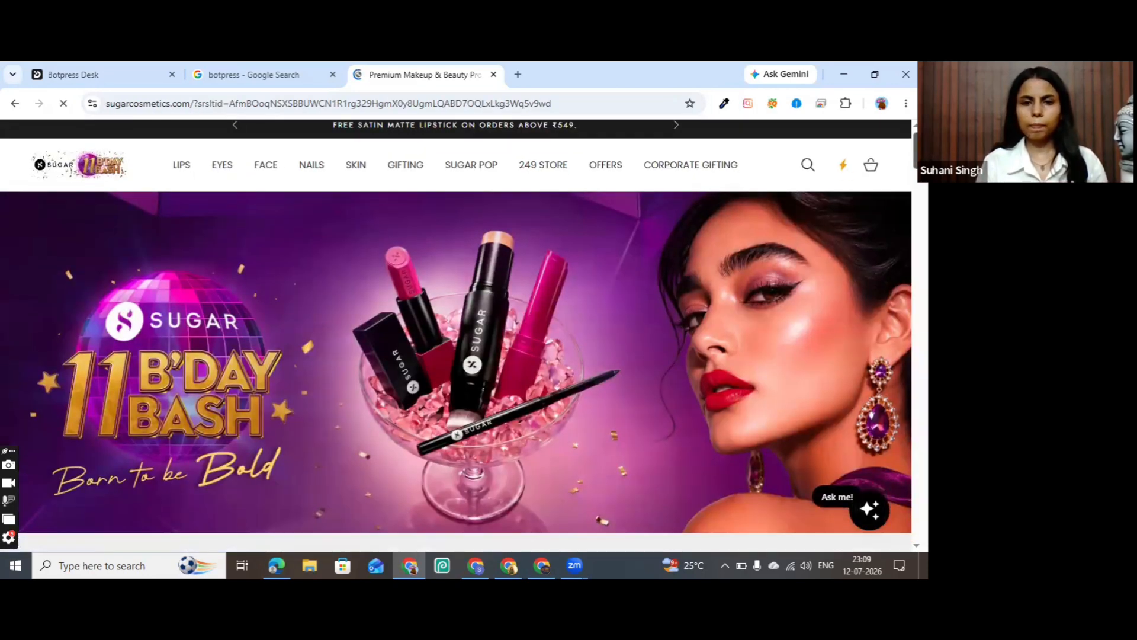
# Look through the SUGAR Cosmetics homepage and spin the birthday treats wheel.
pyautogui.scroll(-10, 456, 331)
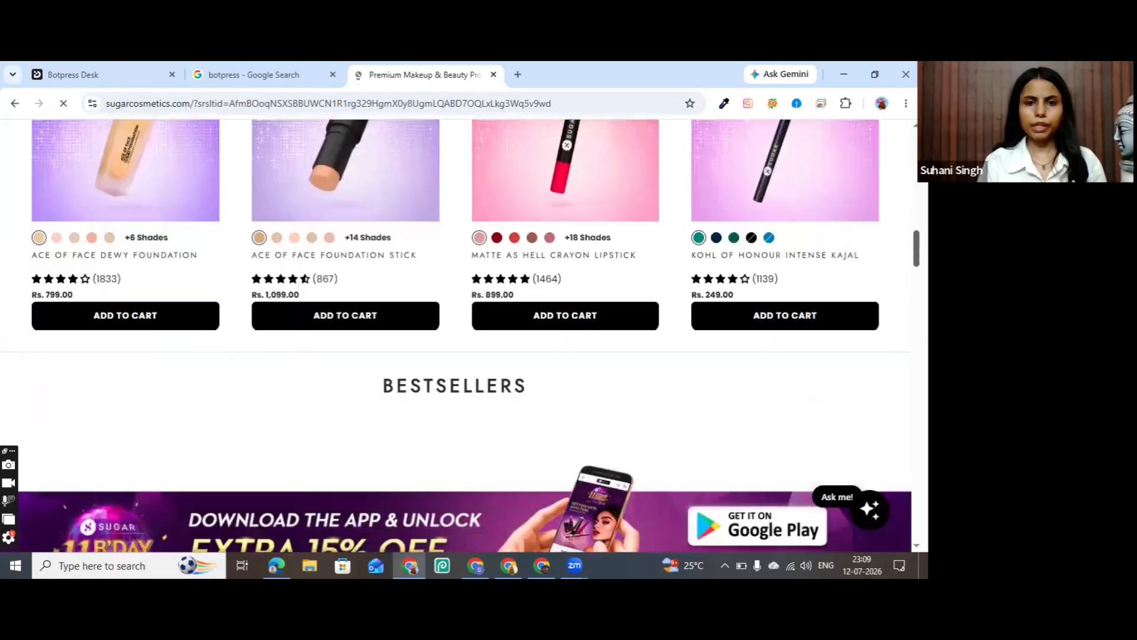
pyautogui.scroll(-2, 456, 332)
pyautogui.scroll(11, 456, 332)
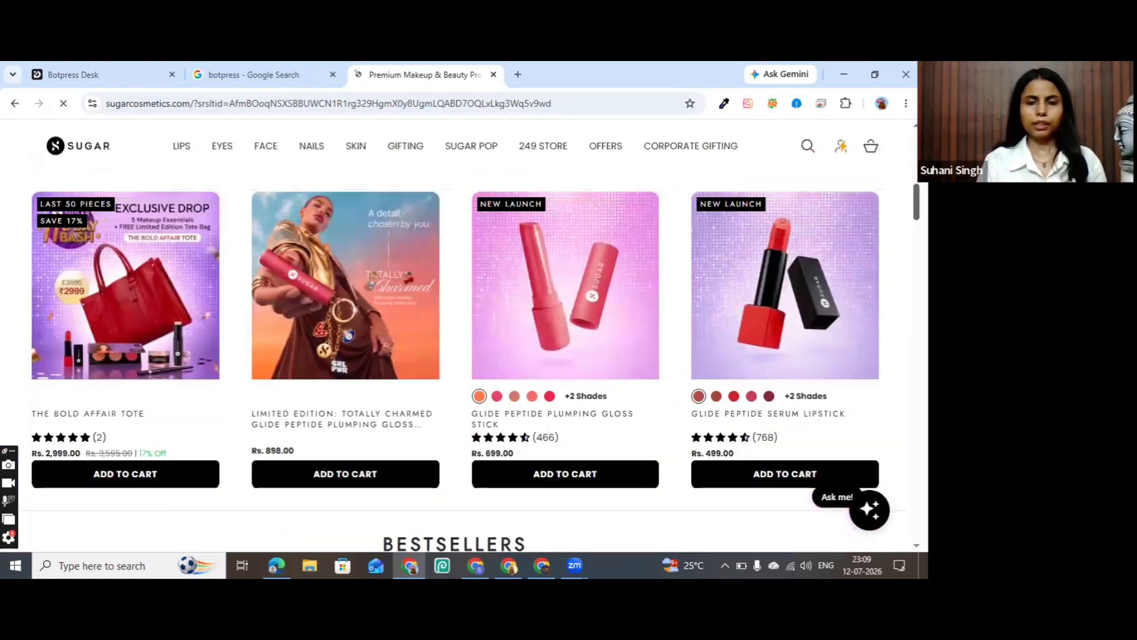
pyautogui.scroll(9, 457, 332)
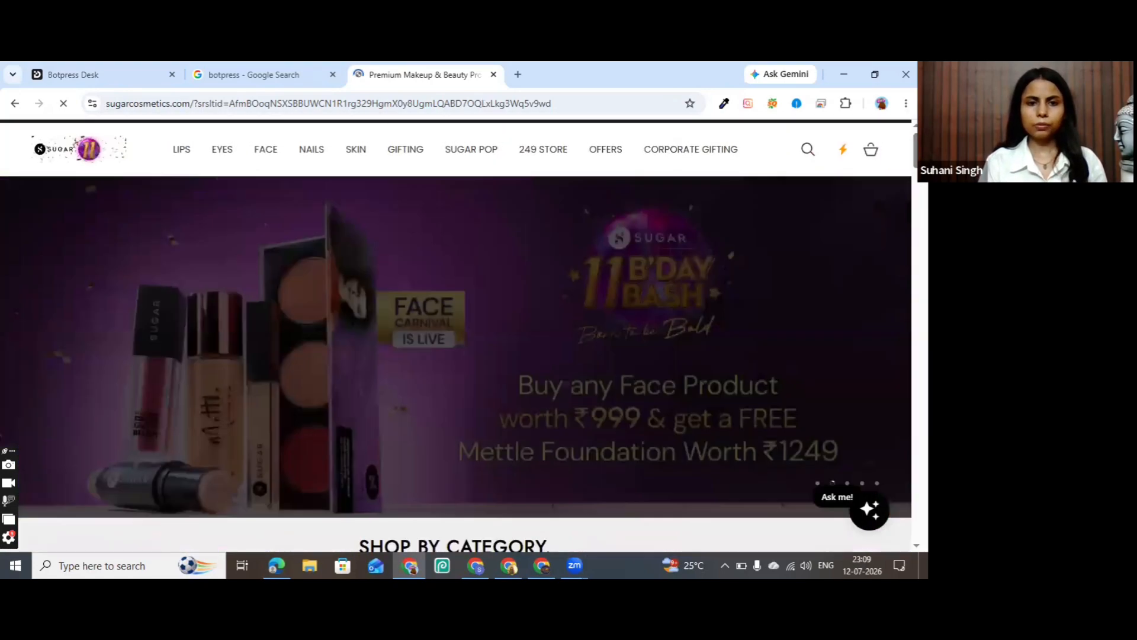
pyautogui.scroll(-10, 456, 332)
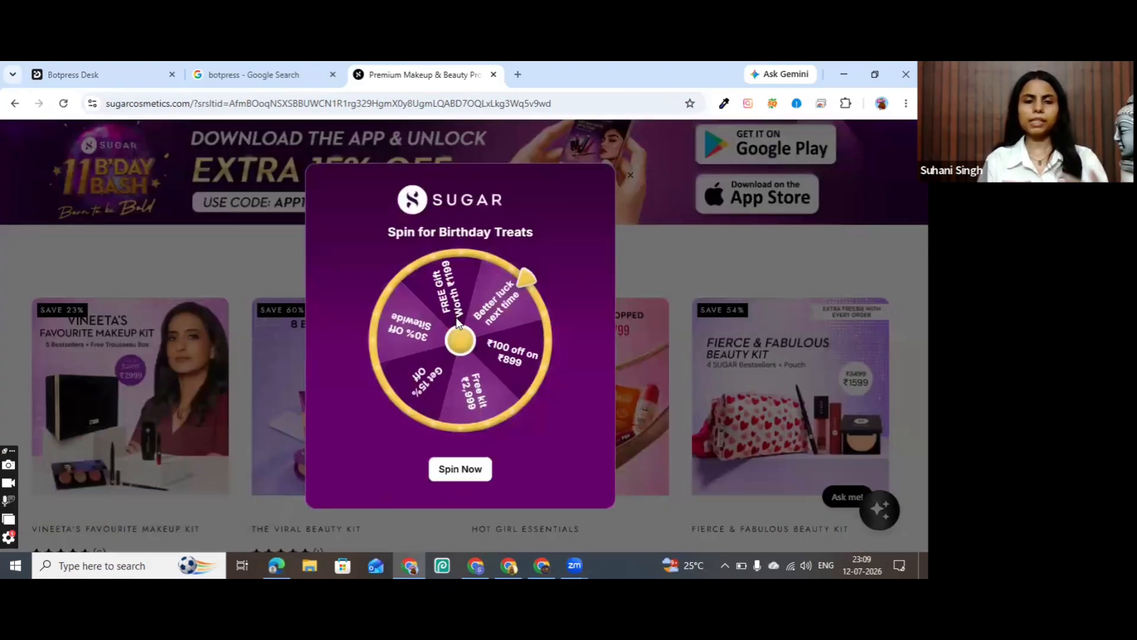
pyautogui.click(464, 461)
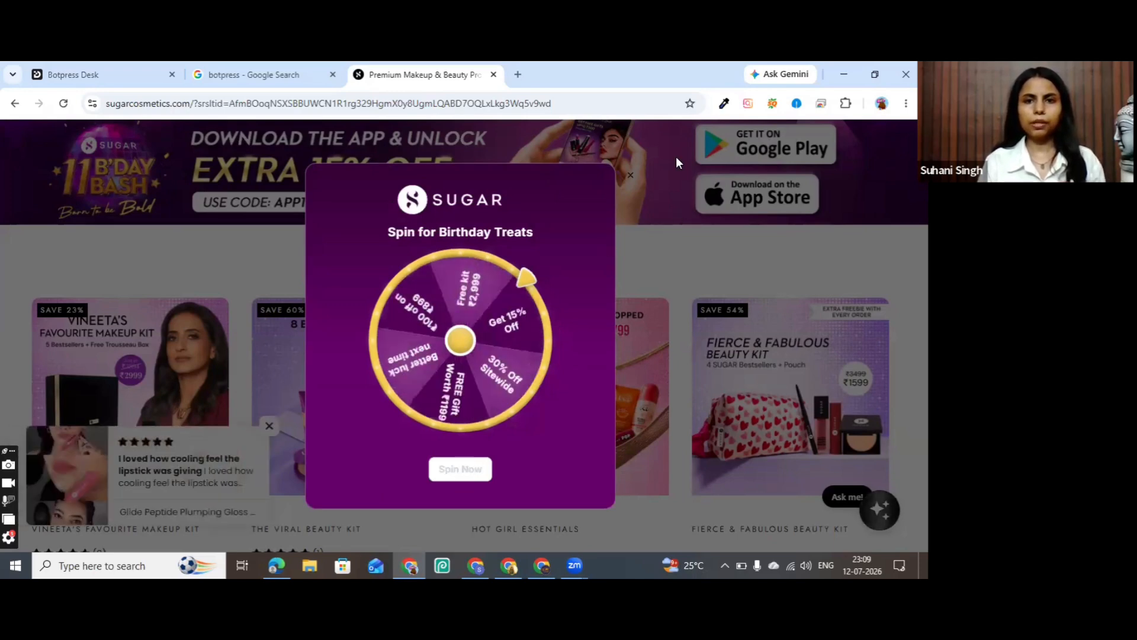
# Search Google for "go free" in a new browser tab and look through the results for the brand's website.
pyautogui.click(520, 72)
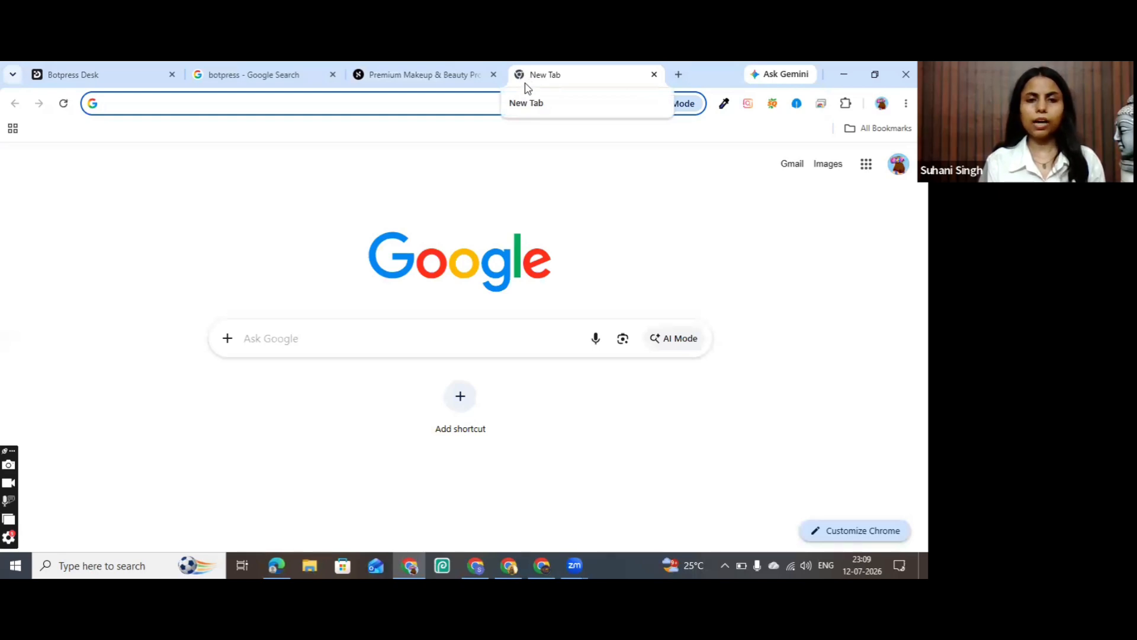
pyautogui.click(395, 325)
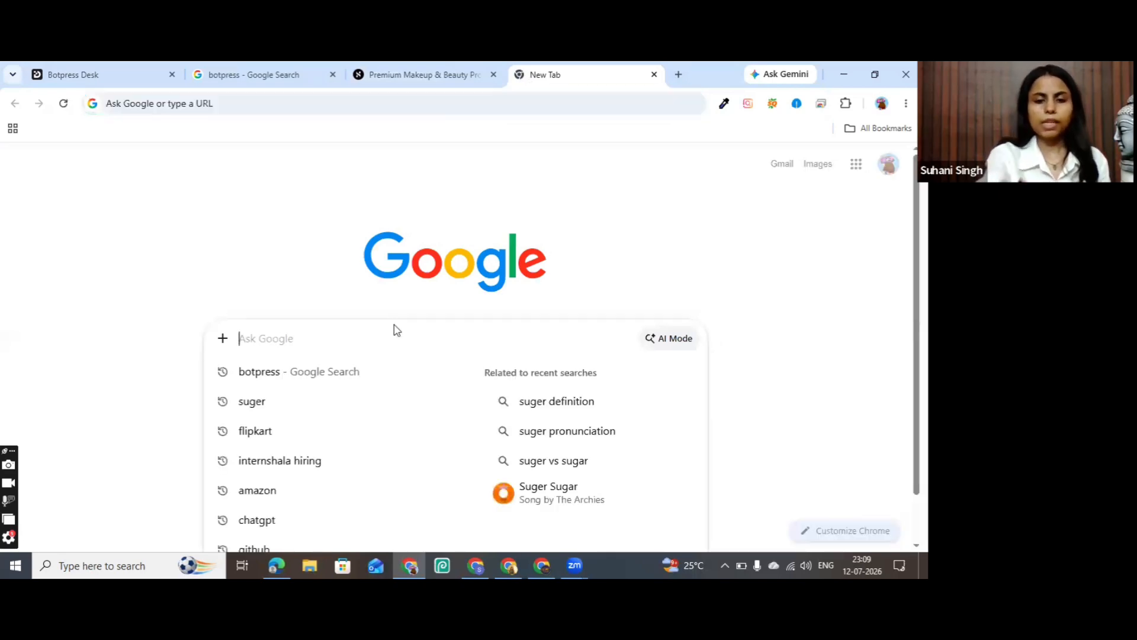
pyautogui.write('go')
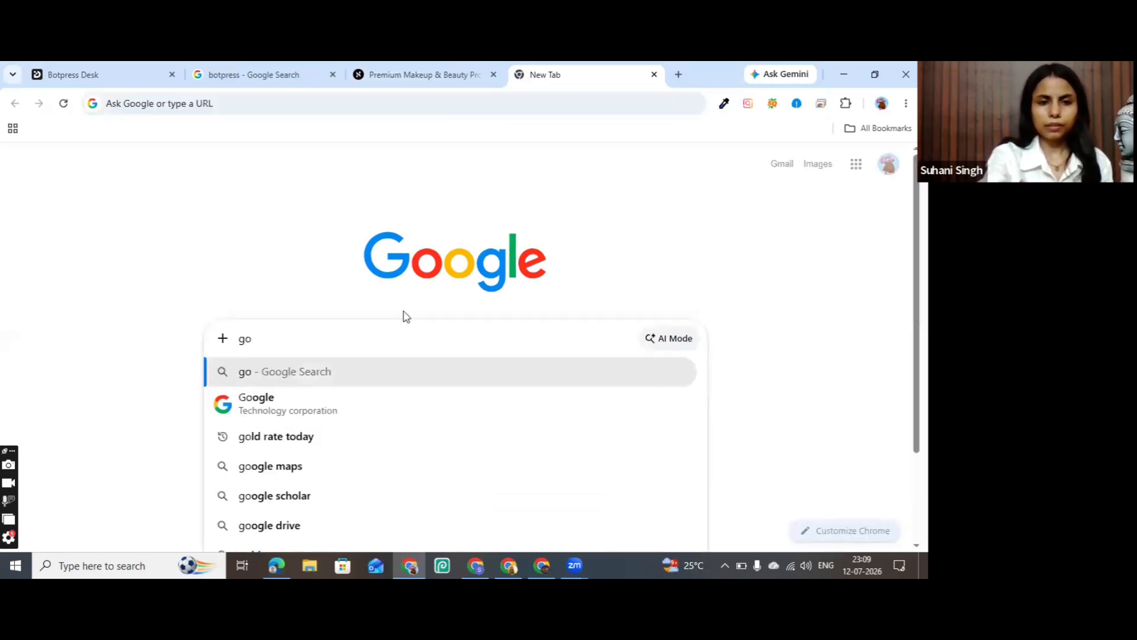
pyautogui.write(' free')
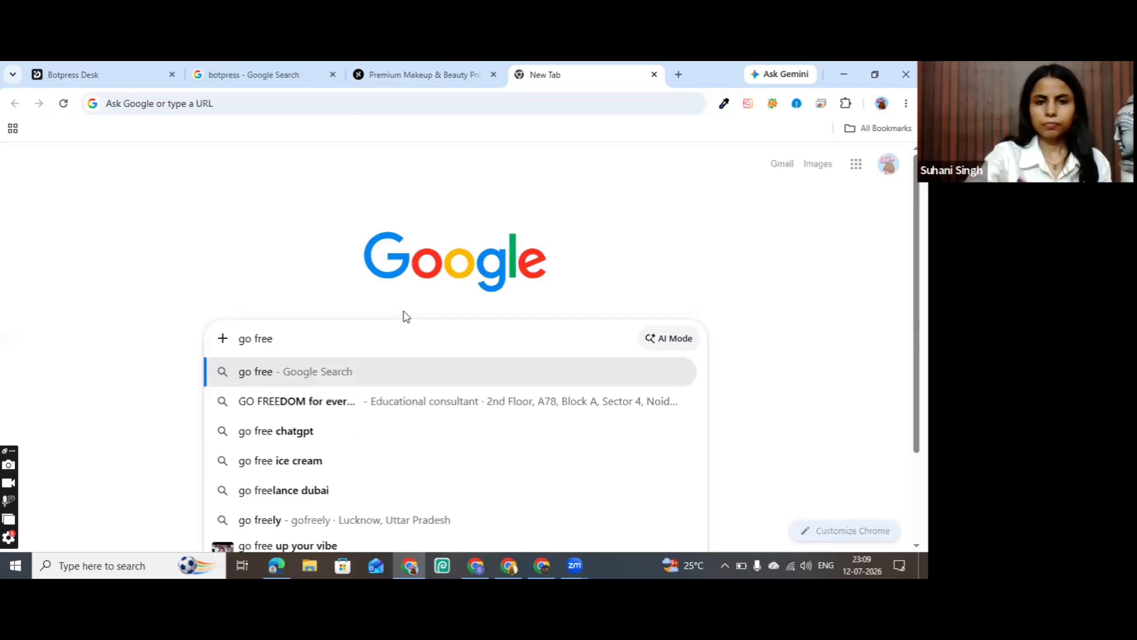
pyautogui.press('Return')
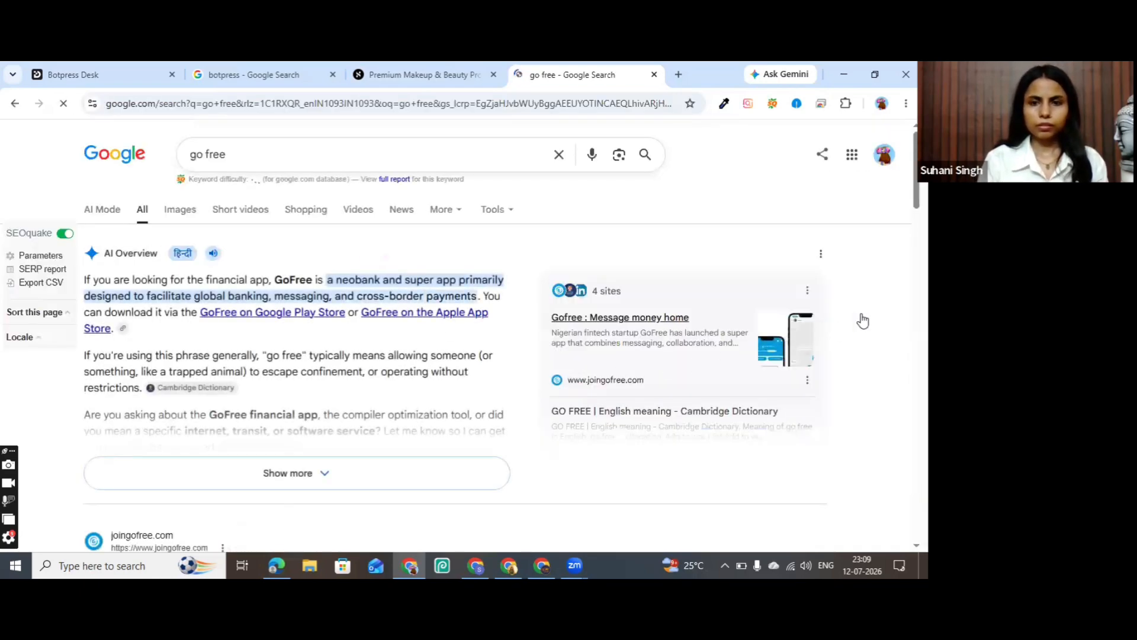
pyautogui.scroll(-5, 379, 356)
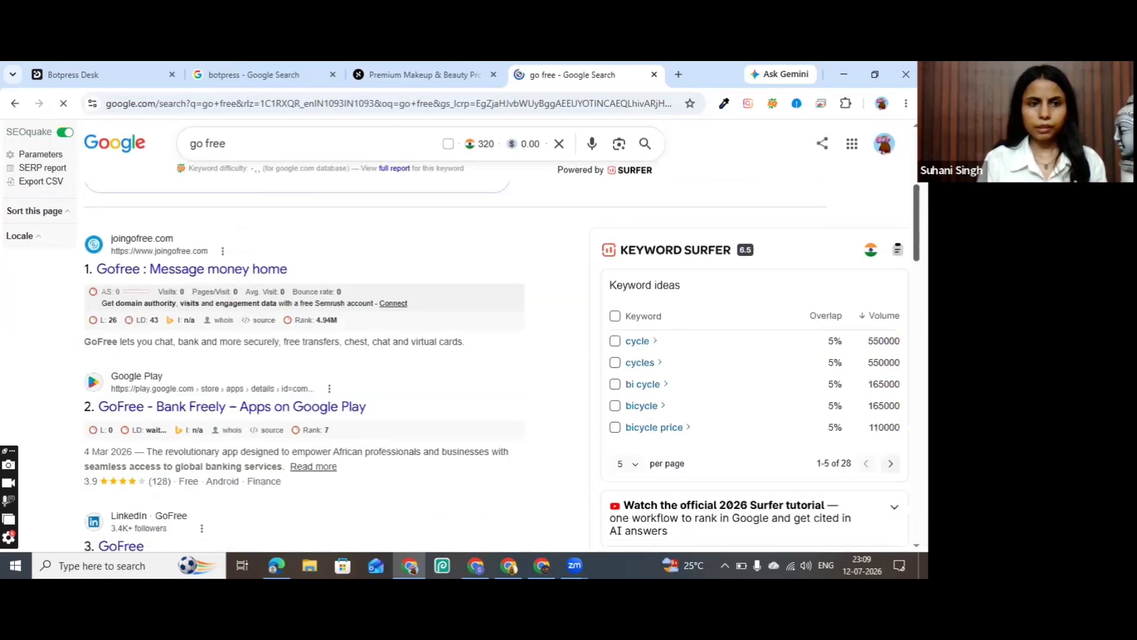
pyautogui.scroll(-5, 379, 355)
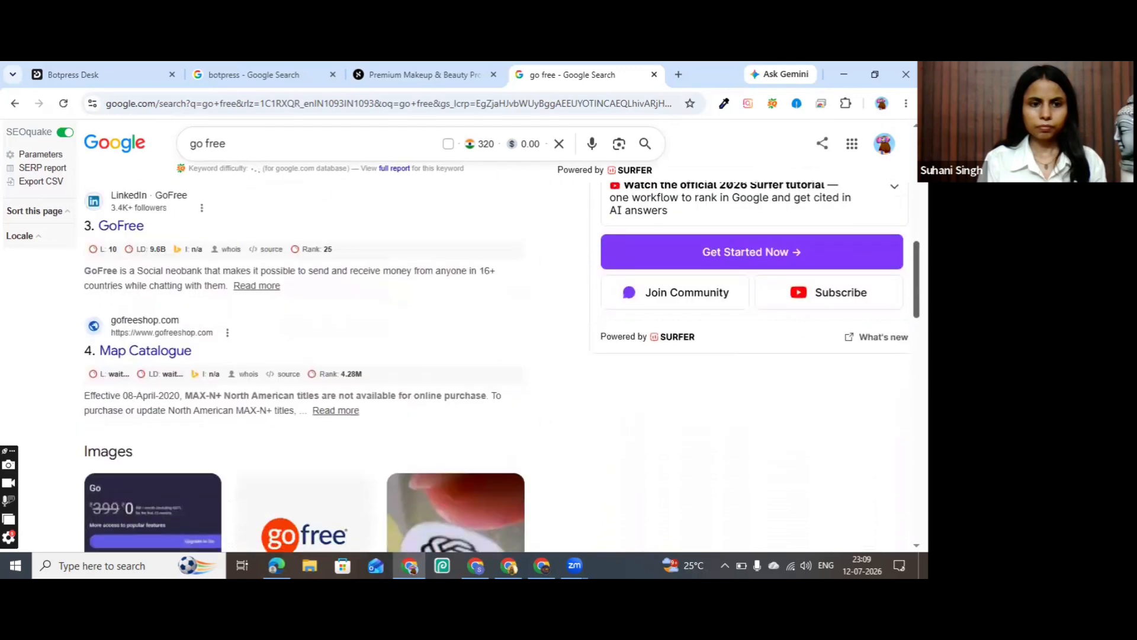
pyautogui.scroll(10, 412, 213)
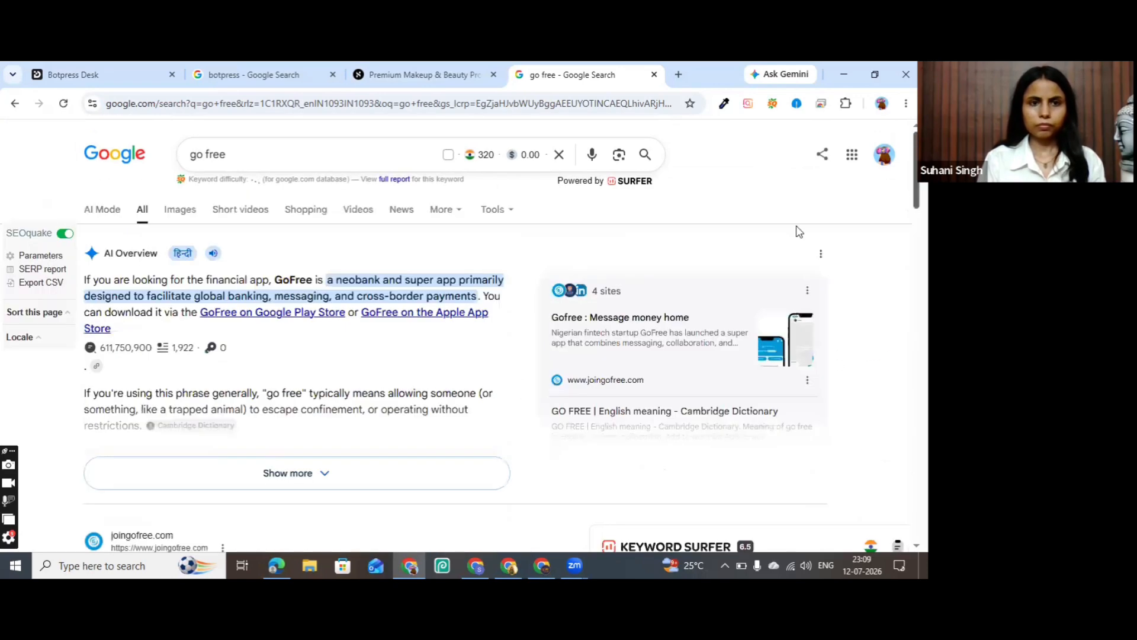
# Search Google for "shark tank ice cream brand" instead and open the Go Zero website from the results.
pyautogui.click(280, 155)
pyautogui.press('BackSpace')
pyautogui.press('BackSpace')
pyautogui.press('BackSpace')
pyautogui.press('BackSpace')
pyautogui.press('BackSpace')
pyautogui.press('BackSpace')
pyautogui.press('BackSpace')
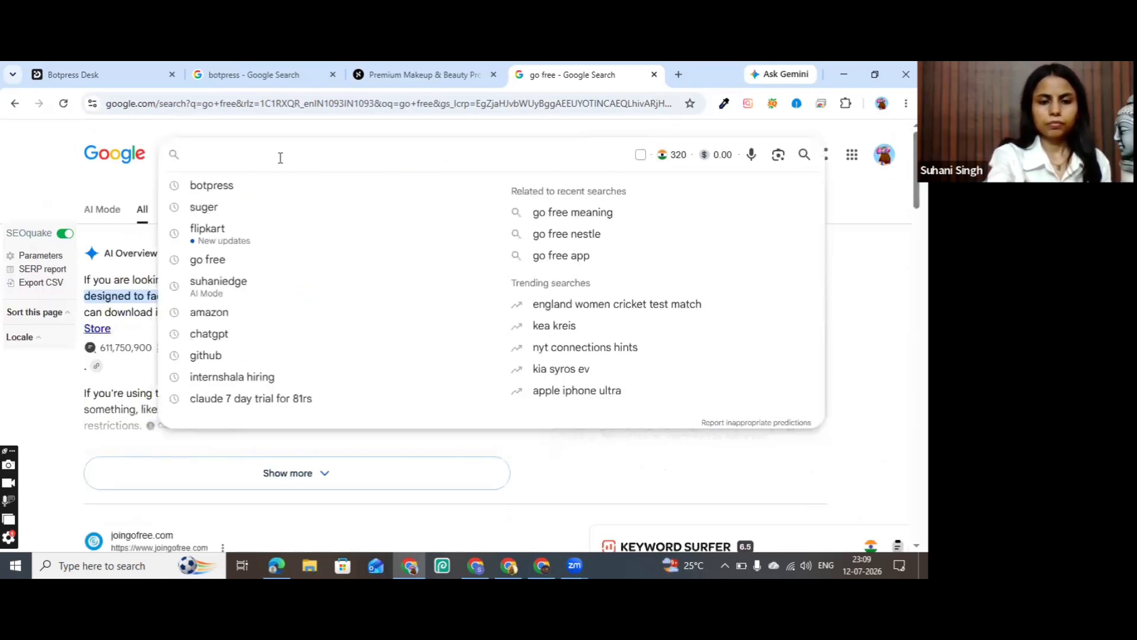
pyautogui.write('shark ')
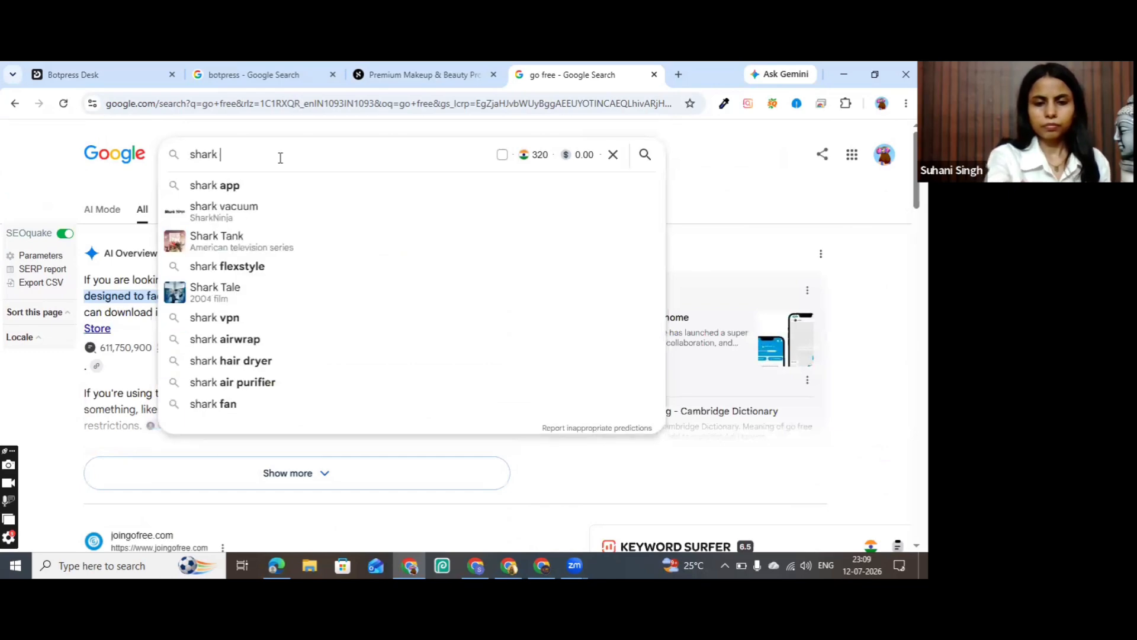
pyautogui.write('tank ')
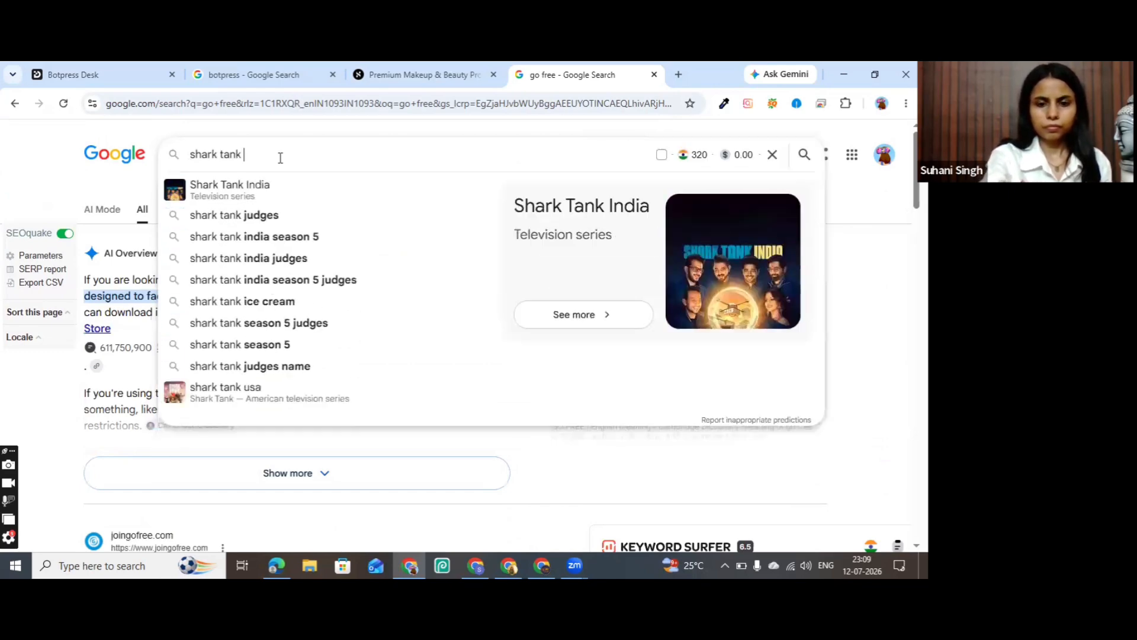
pyautogui.write('ice')
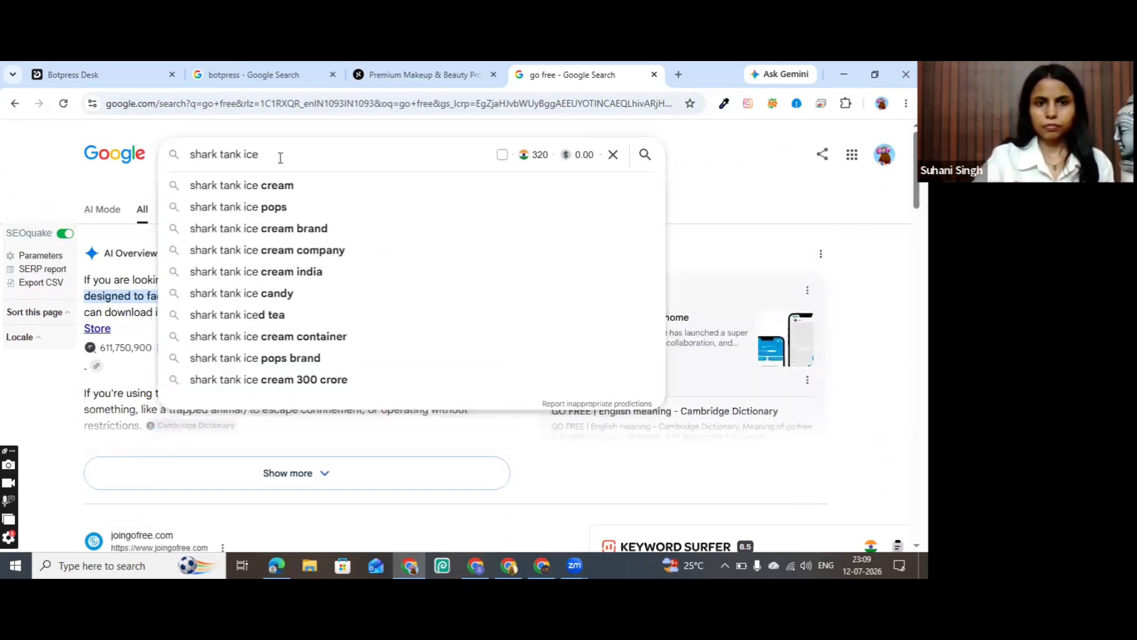
pyautogui.click(315, 228)
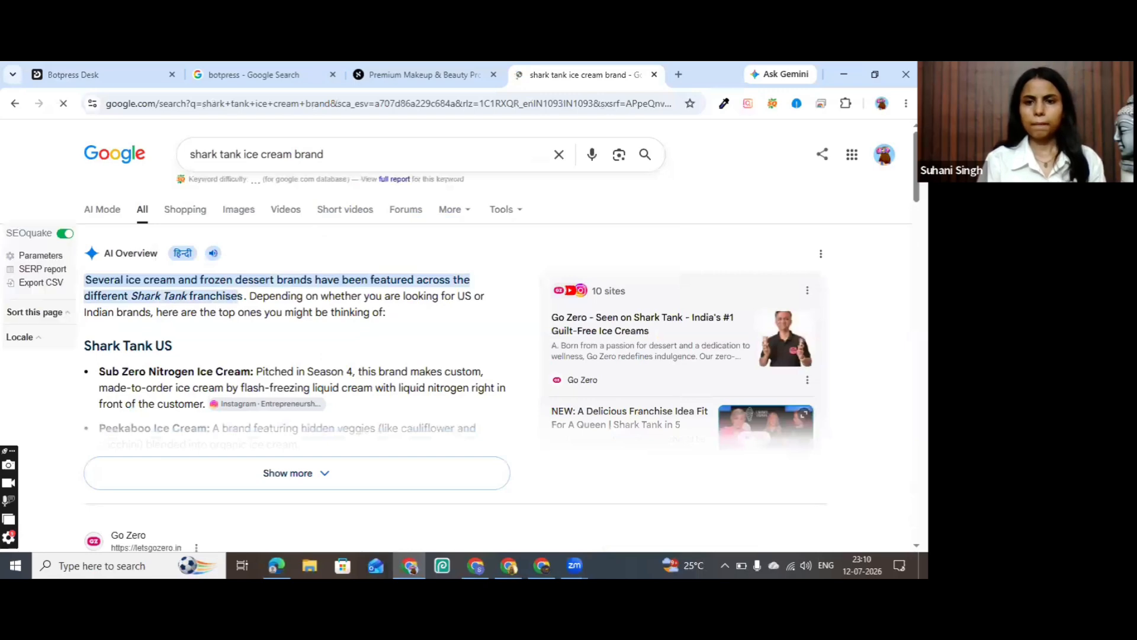
pyautogui.scroll(-4, 306, 368)
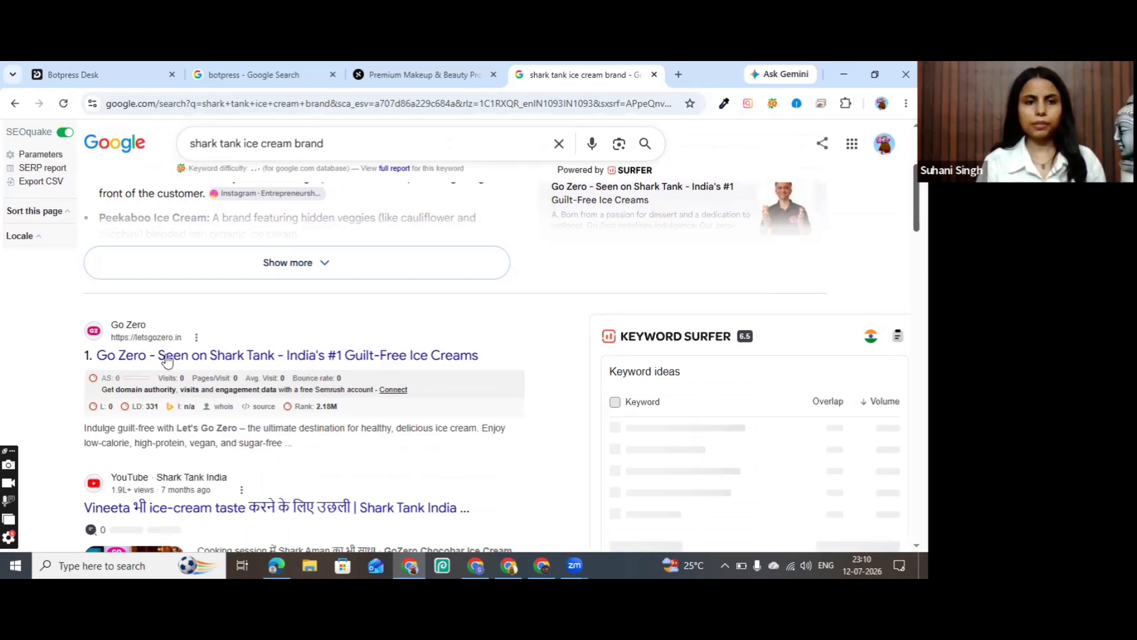
pyautogui.click(218, 358)
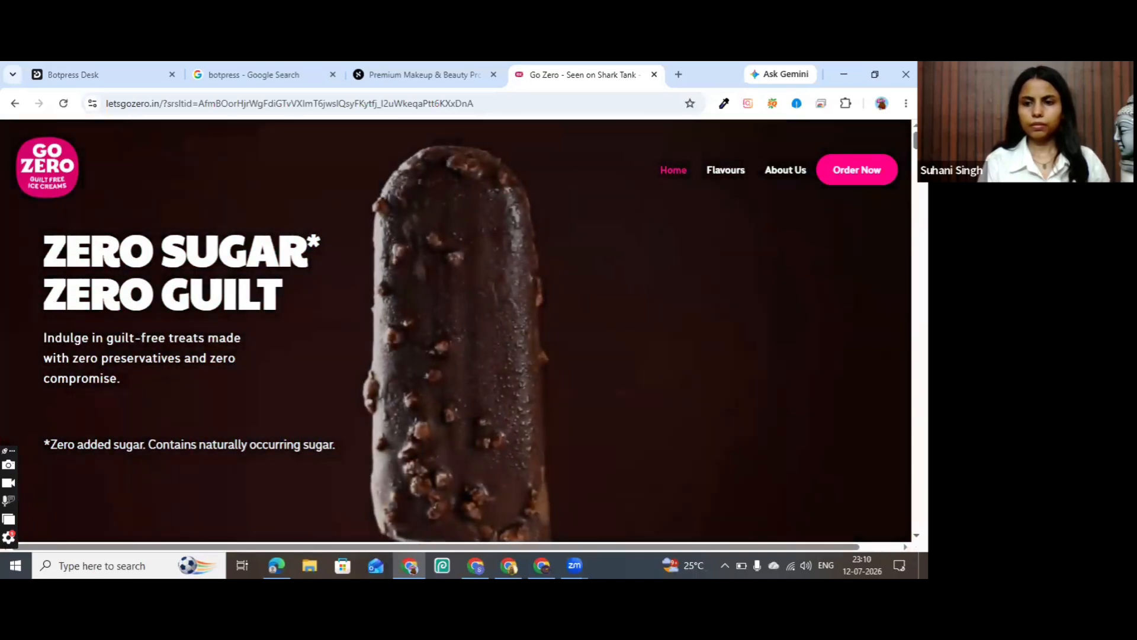
# Look through the Go Zero homepage down to the Tubs section and return to the SUGAR Cosmetics page.
pyautogui.scroll(-3, 456, 330)
pyautogui.scroll(-6, 456, 330)
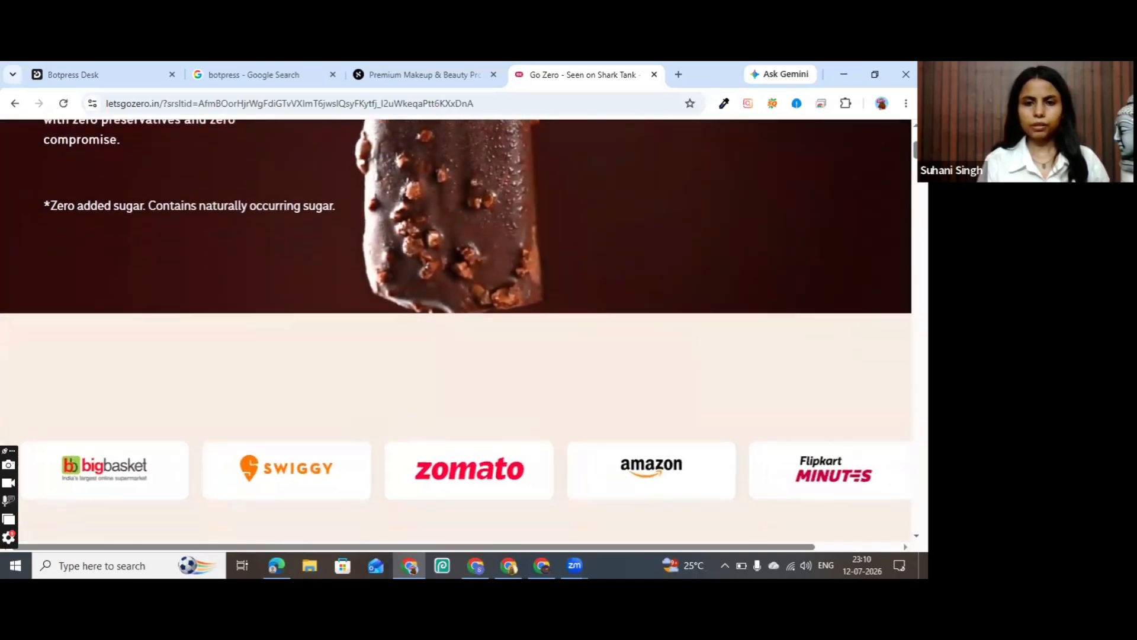
pyautogui.scroll(-10, 456, 330)
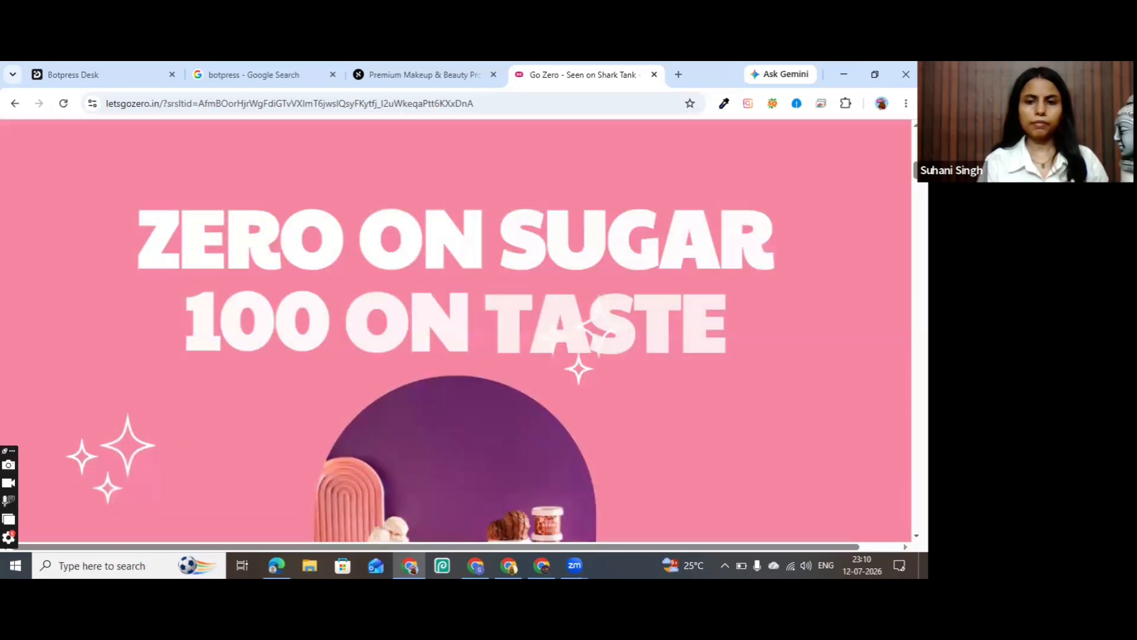
pyautogui.scroll(-10, 456, 330)
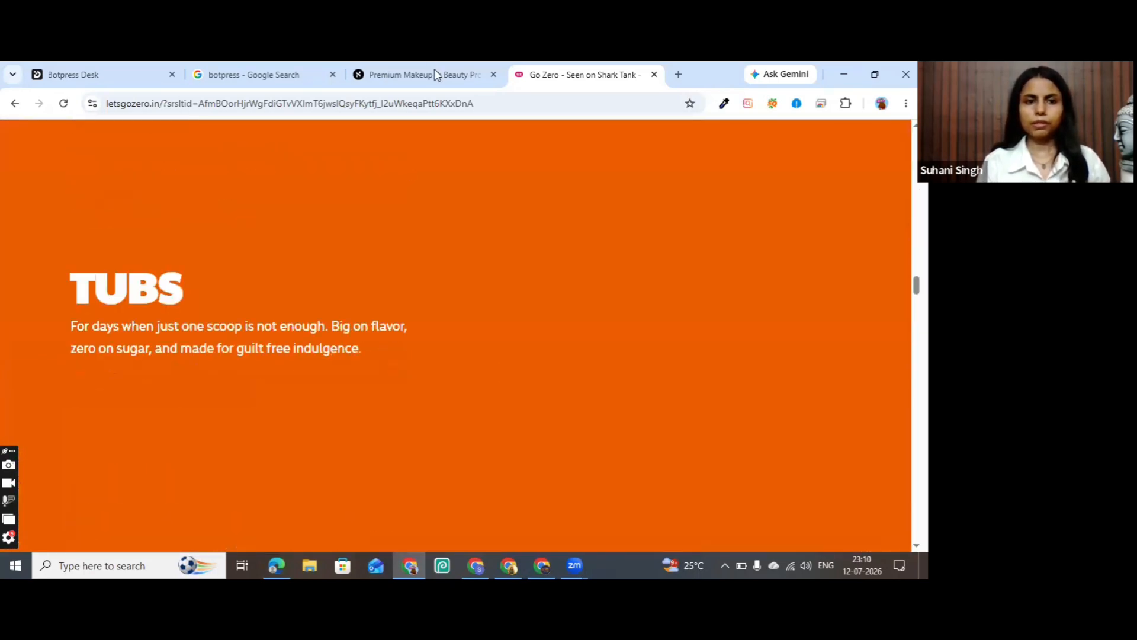
pyautogui.click(435, 74)
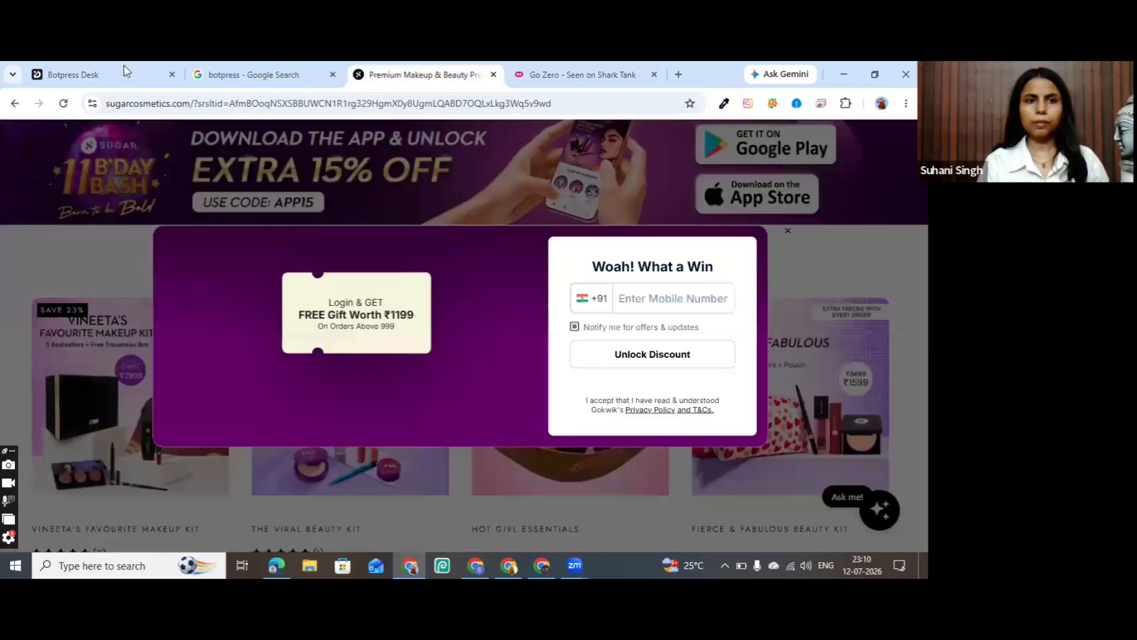
# Close the SUGAR Cosmetics page and give Zora "Go zero" as the name to use in the Botpress Desk onboarding.
pyautogui.click(126, 71)
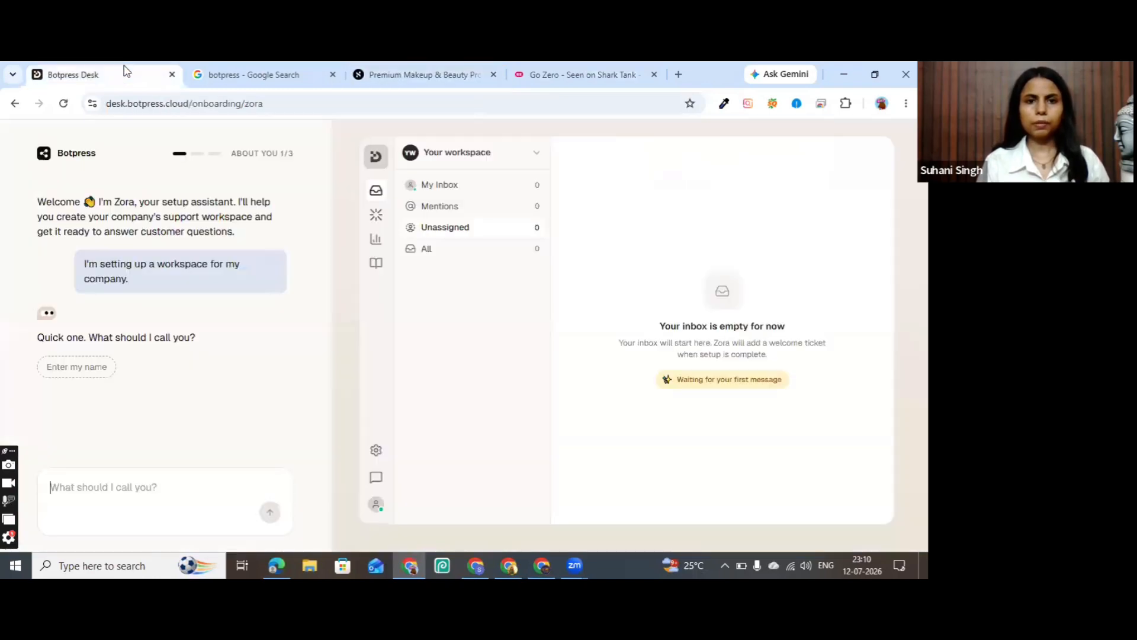
pyautogui.click(494, 76)
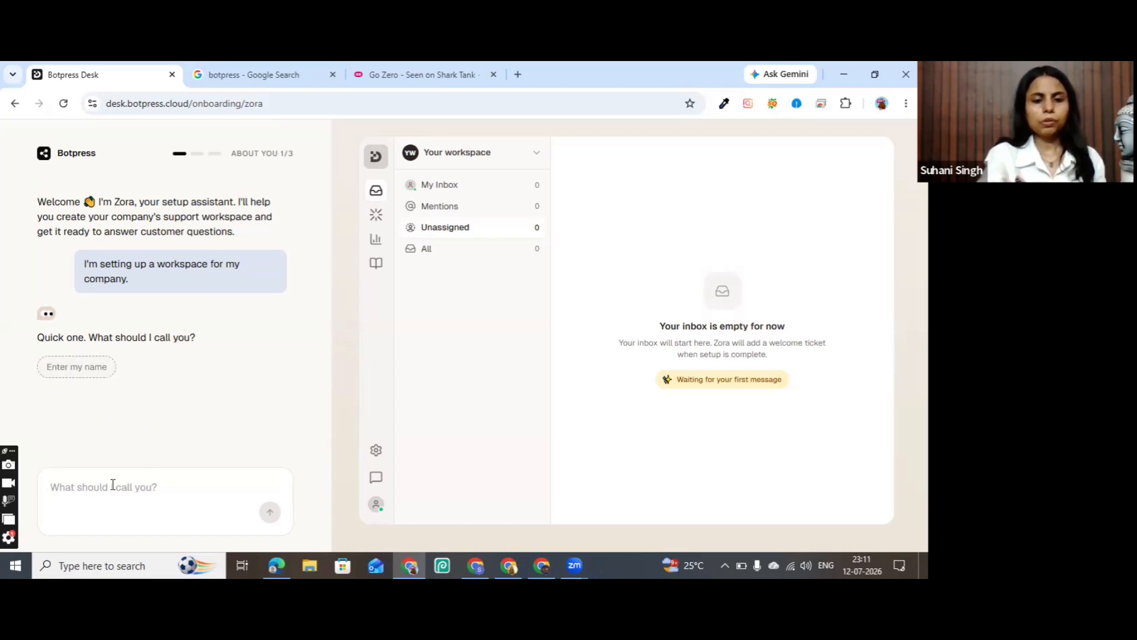
pyautogui.write('Go zero')
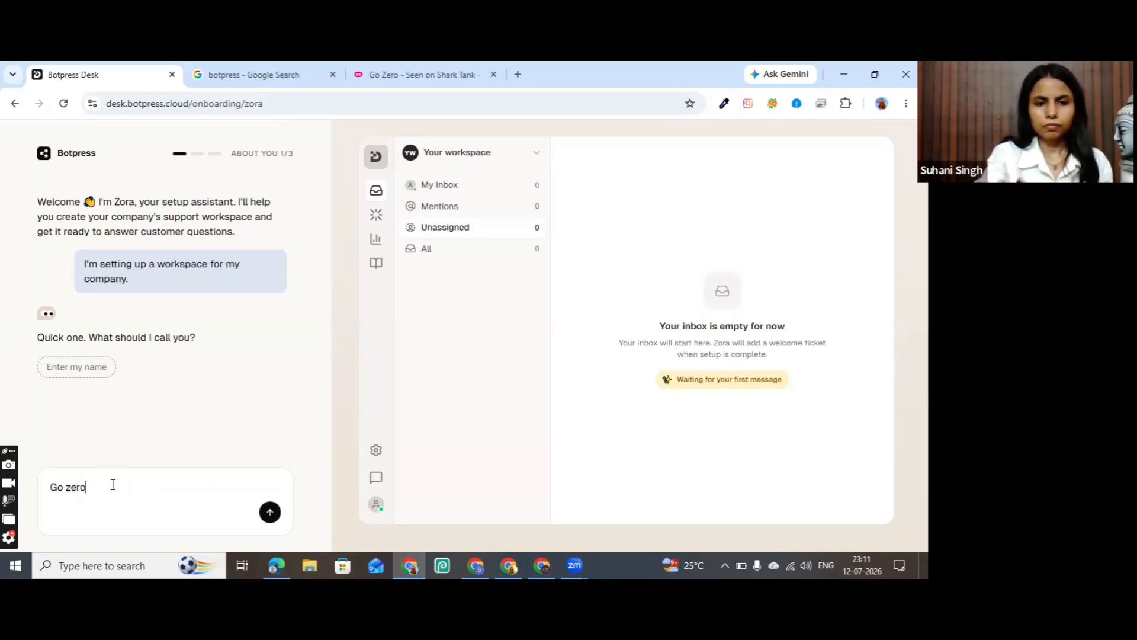
pyautogui.press('Return')
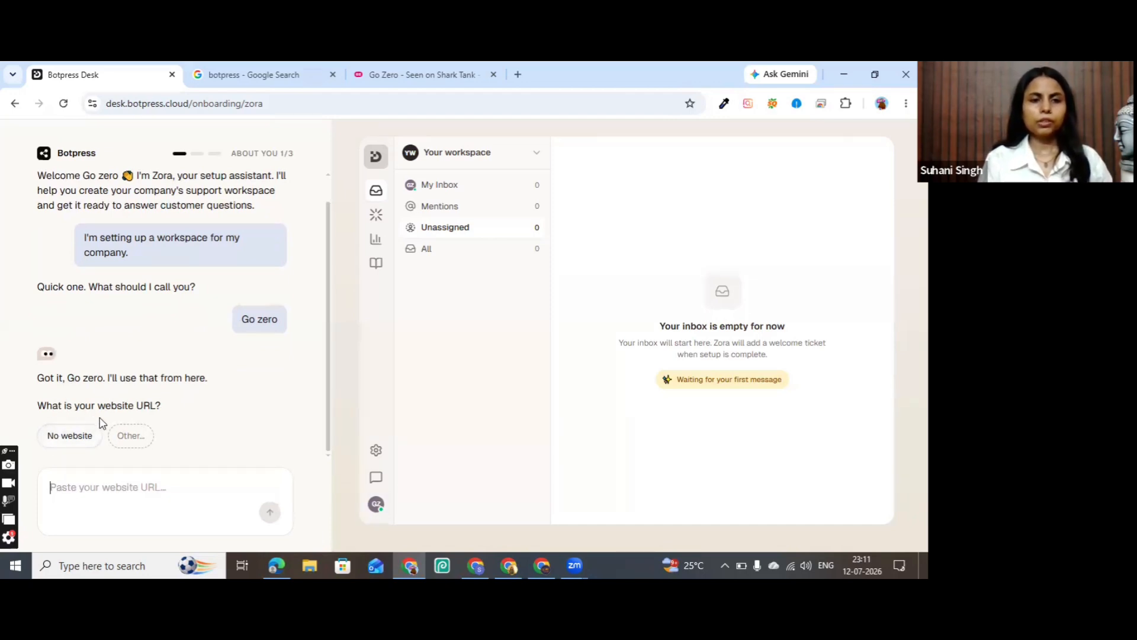
pyautogui.click(399, 66)
pyautogui.click(486, 104)
pyautogui.click(495, 104)
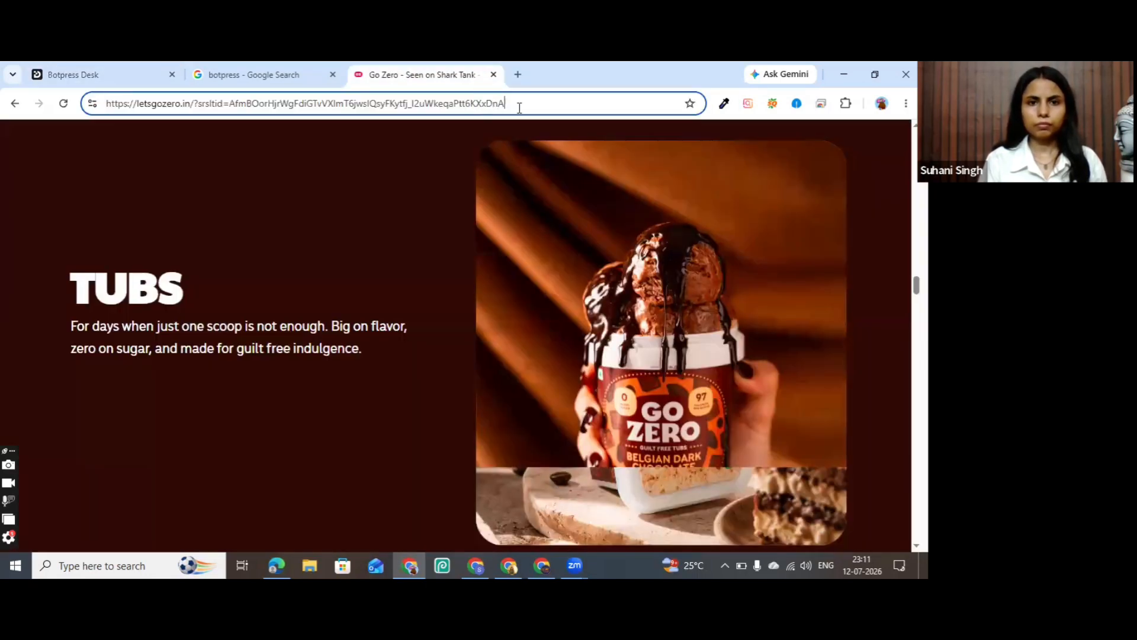
pyautogui.doubleClick(524, 105)
pyautogui.click(524, 105)
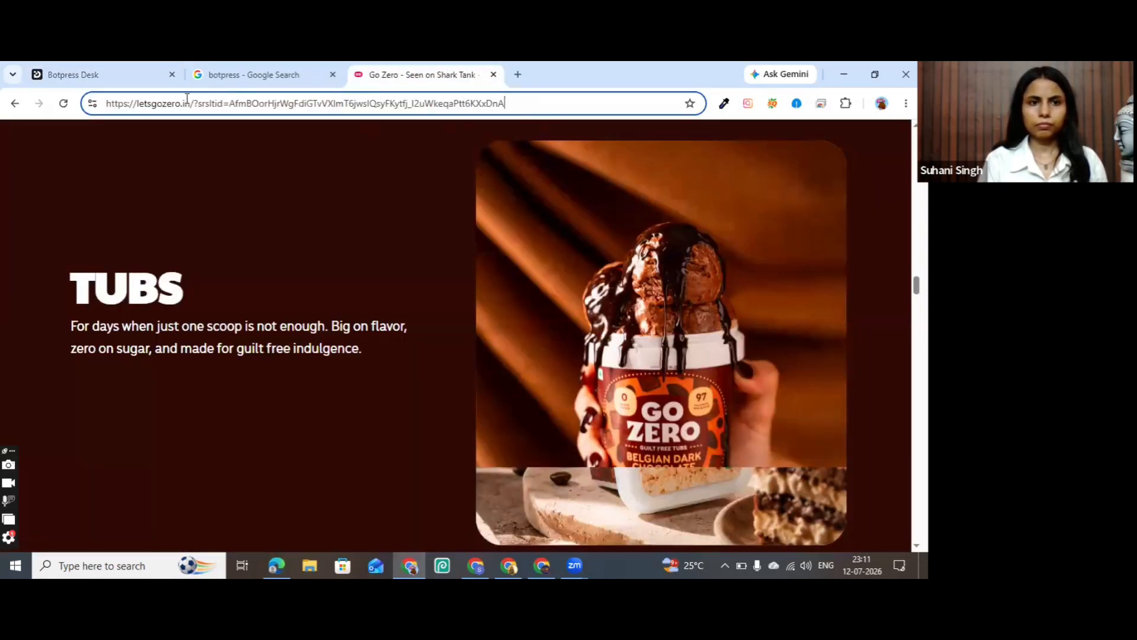
pyautogui.moveTo(188, 103); pyautogui.dragTo(102, 115)
pyautogui.hotkey('ctrl', 'c')
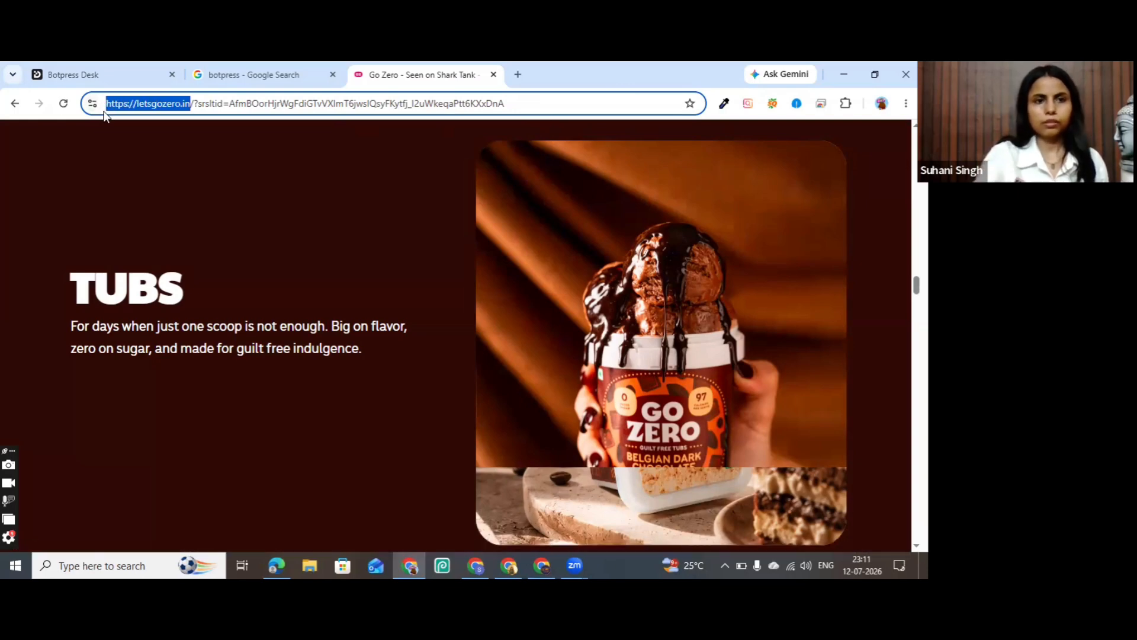
pyautogui.click(111, 69)
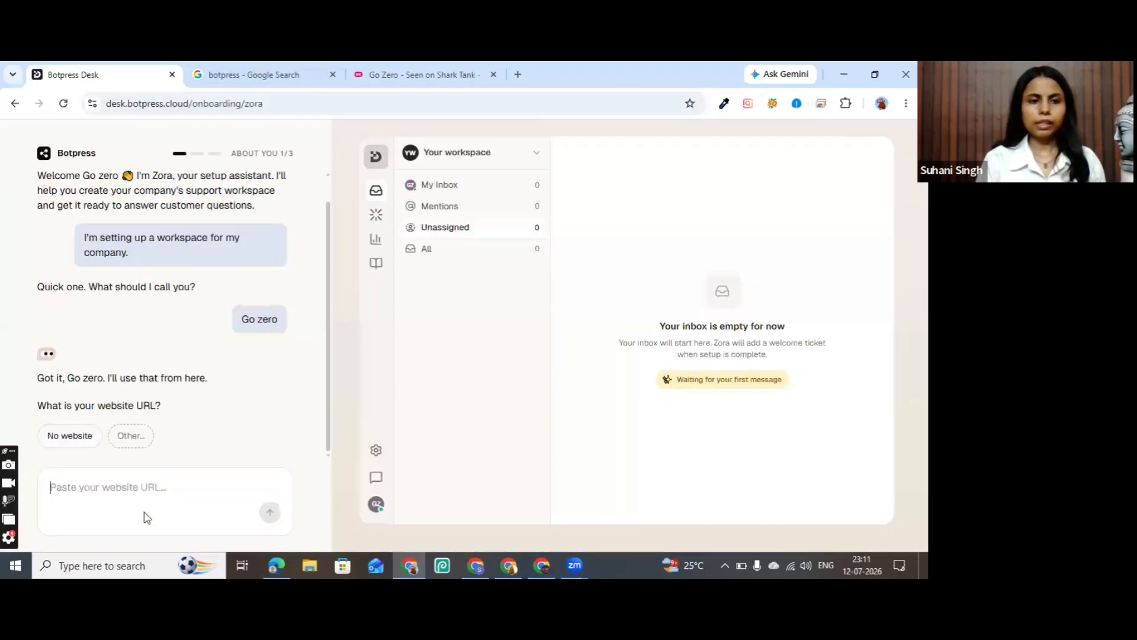
pyautogui.click(122, 485)
pyautogui.hotkey('ctrl', 'v')
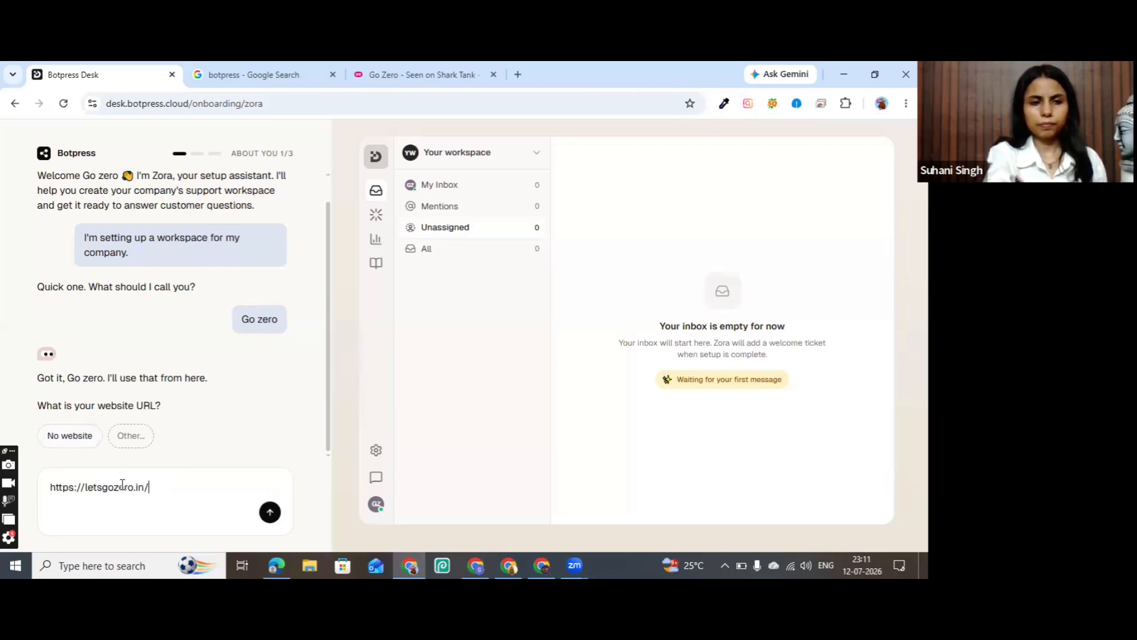
pyautogui.click(269, 512)
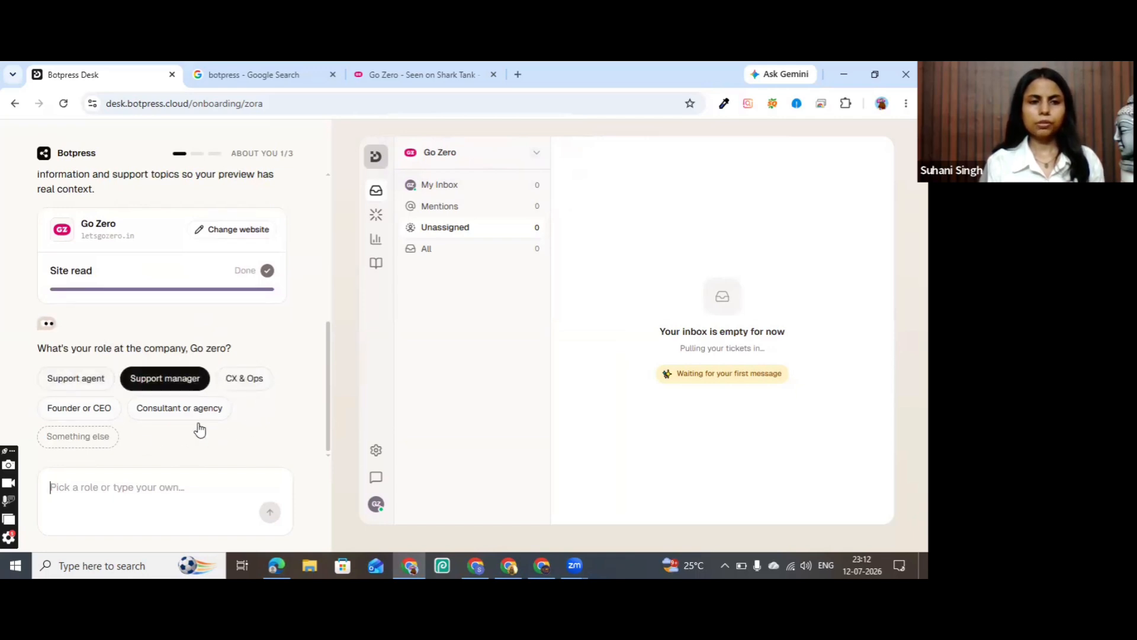
# Answer the onboarding questions with Support agent as the role and 4–10 as the team size.
pyautogui.click(90, 381)
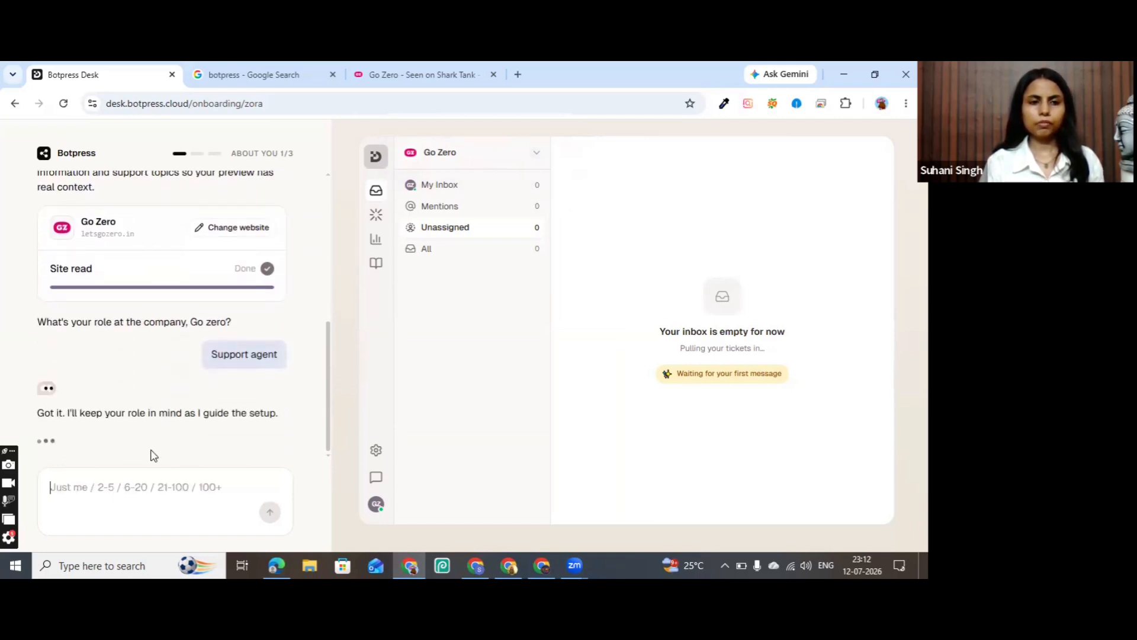
pyautogui.click(158, 408)
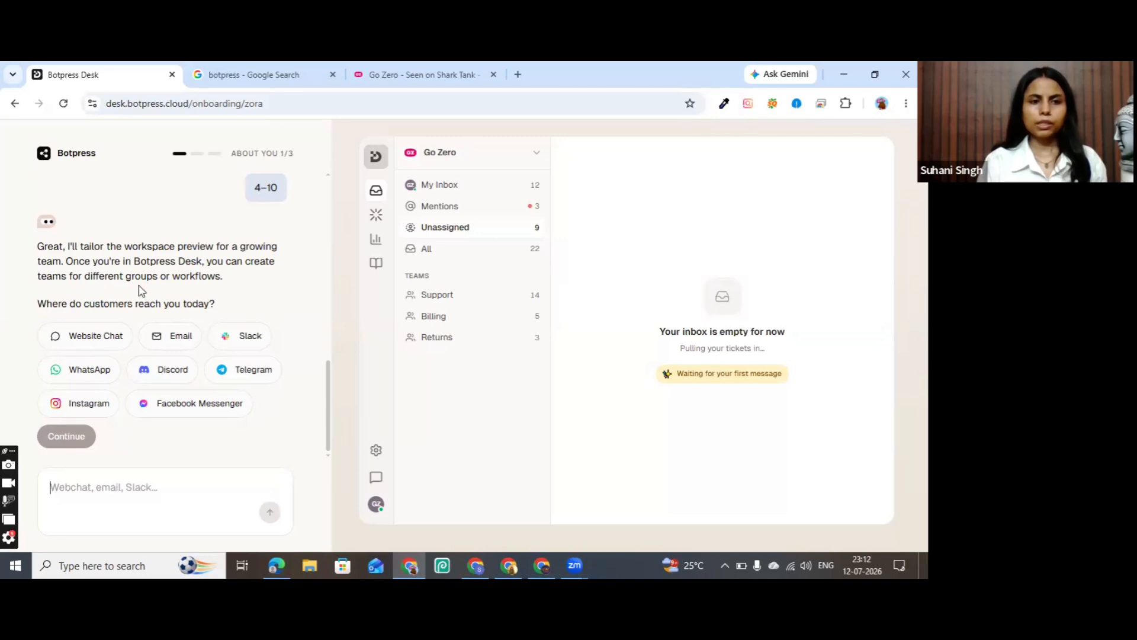
# Select Website Chat, Email and WhatsApp as the customer contact channels and continue the onboarding.
pyautogui.click(121, 338)
pyautogui.click(181, 341)
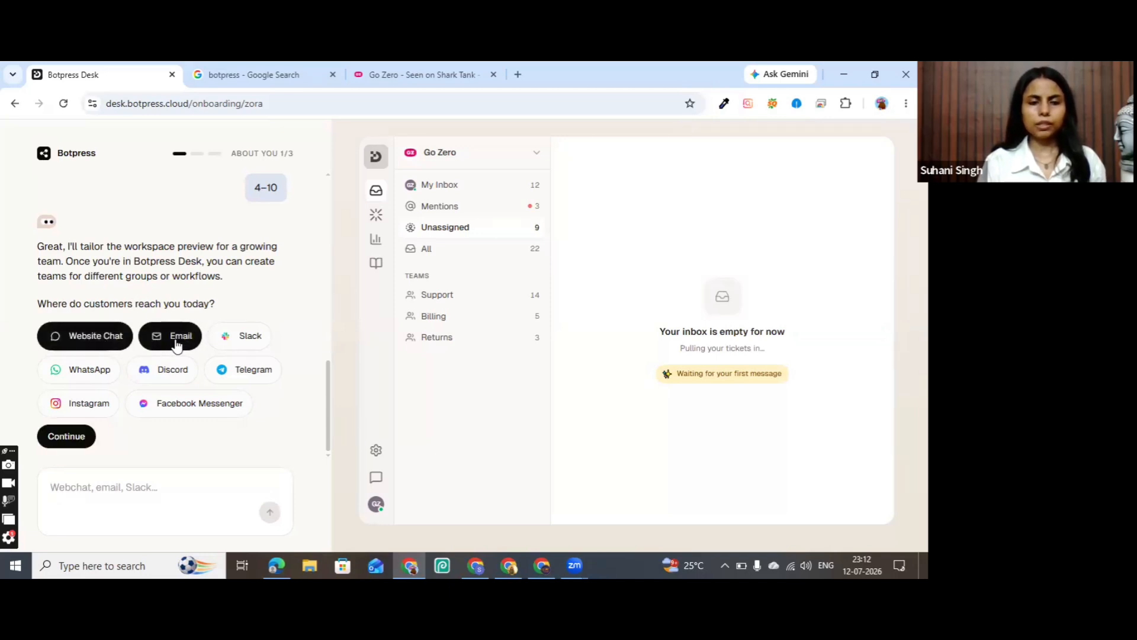
pyautogui.click(70, 377)
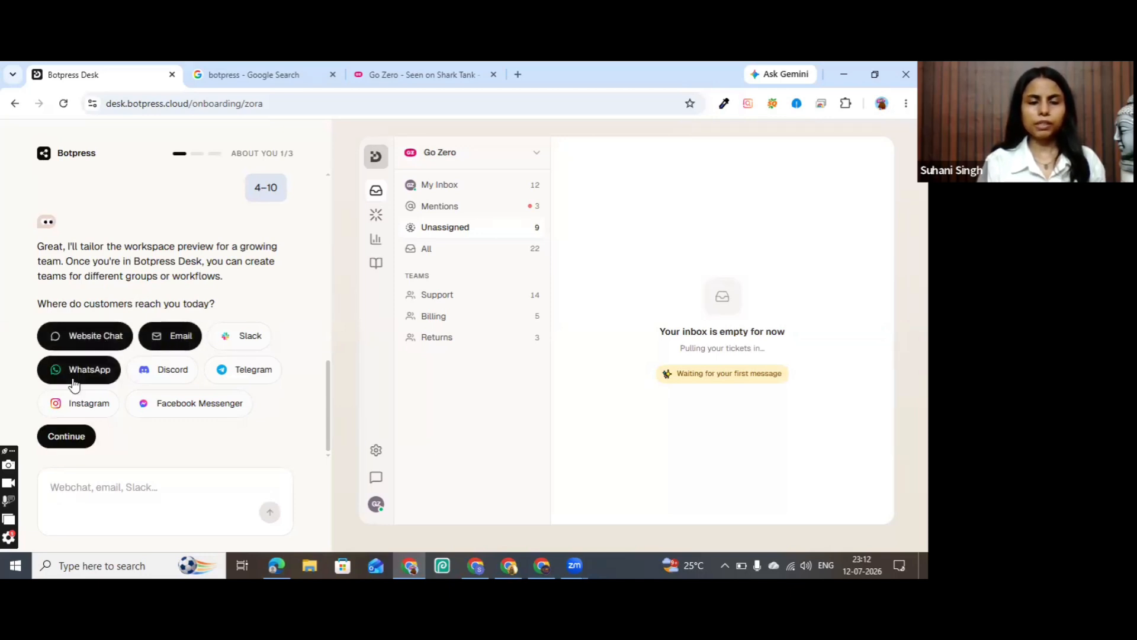
pyautogui.click(85, 442)
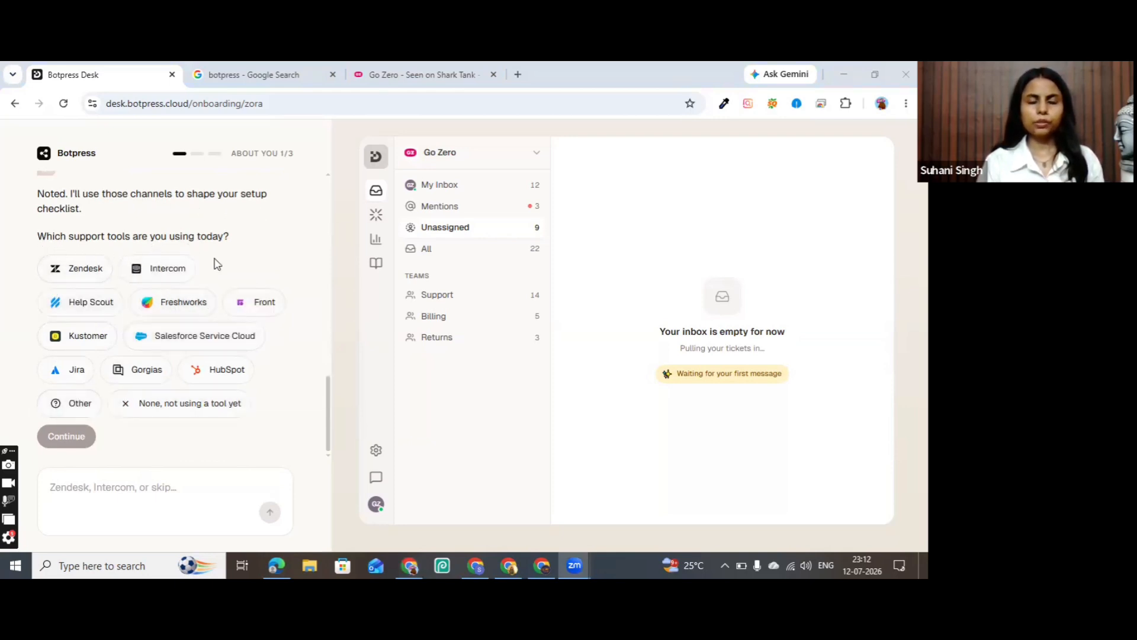
# Choose Other as the support tool currently in use and continue to the following question.
pyautogui.click(87, 349)
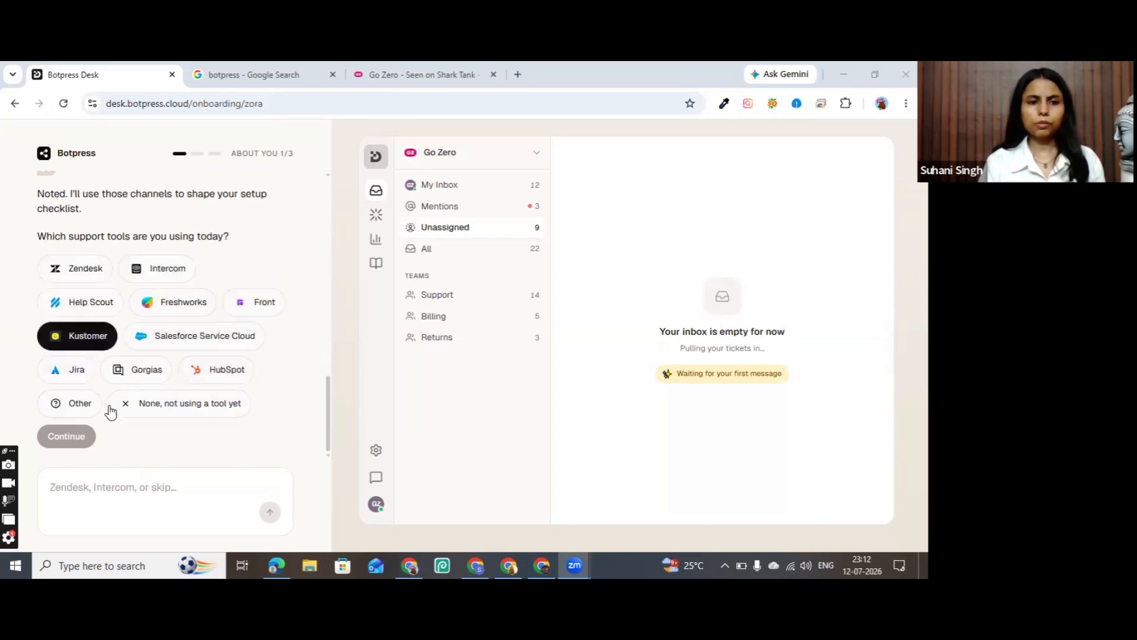
pyautogui.click(70, 415)
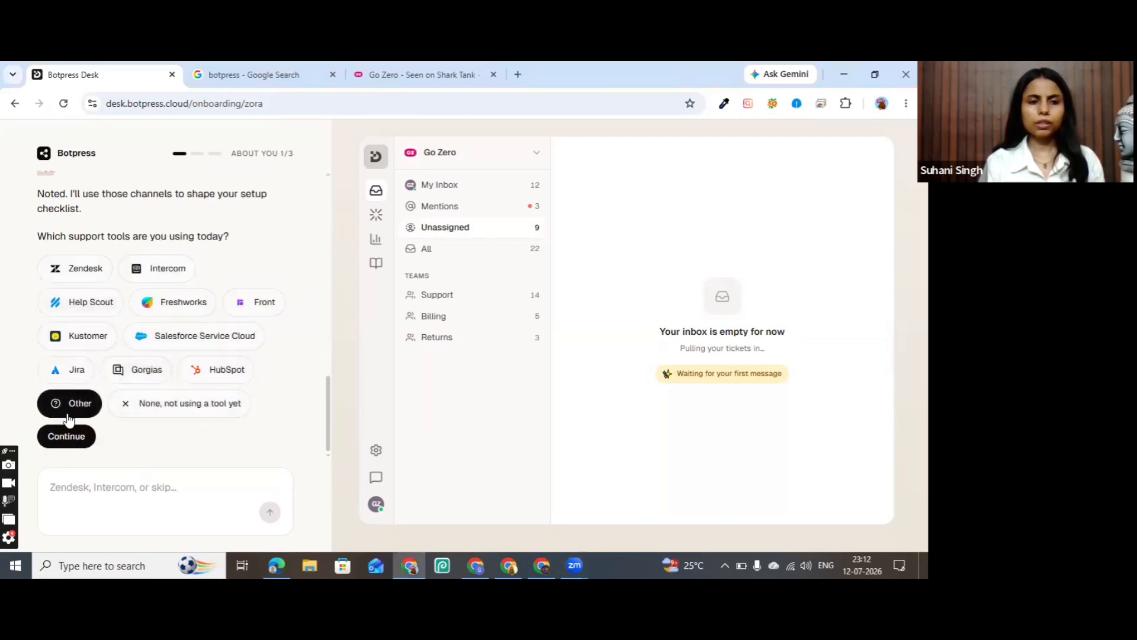
pyautogui.click(69, 436)
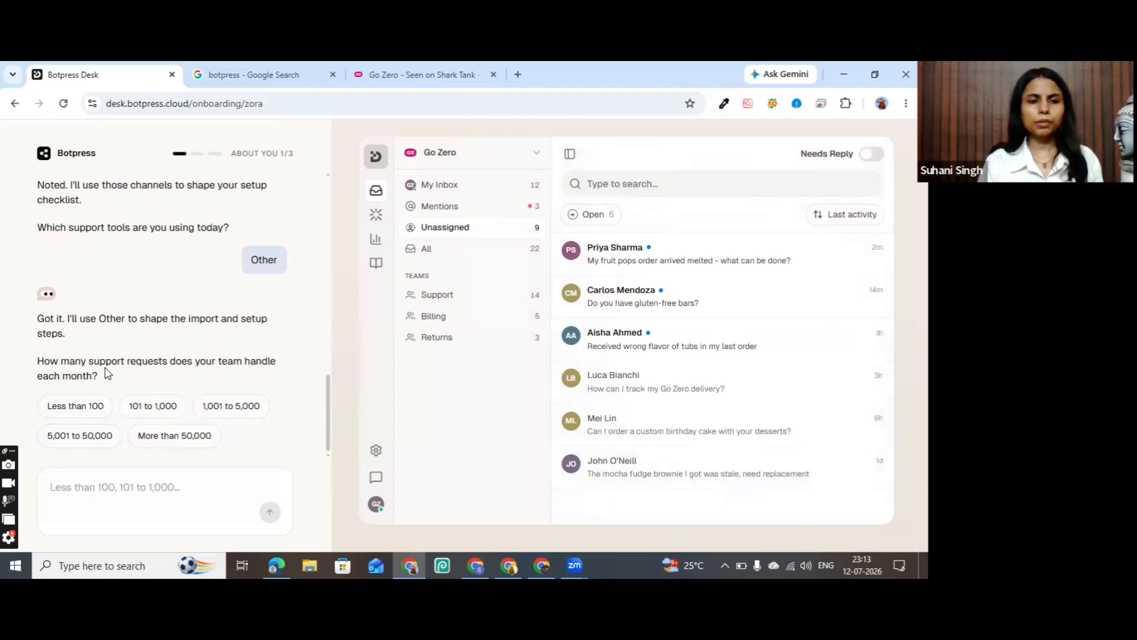
# Report less than 100 monthly support requests and YouTube as the way Botpress was discovered.
pyautogui.click(81, 415)
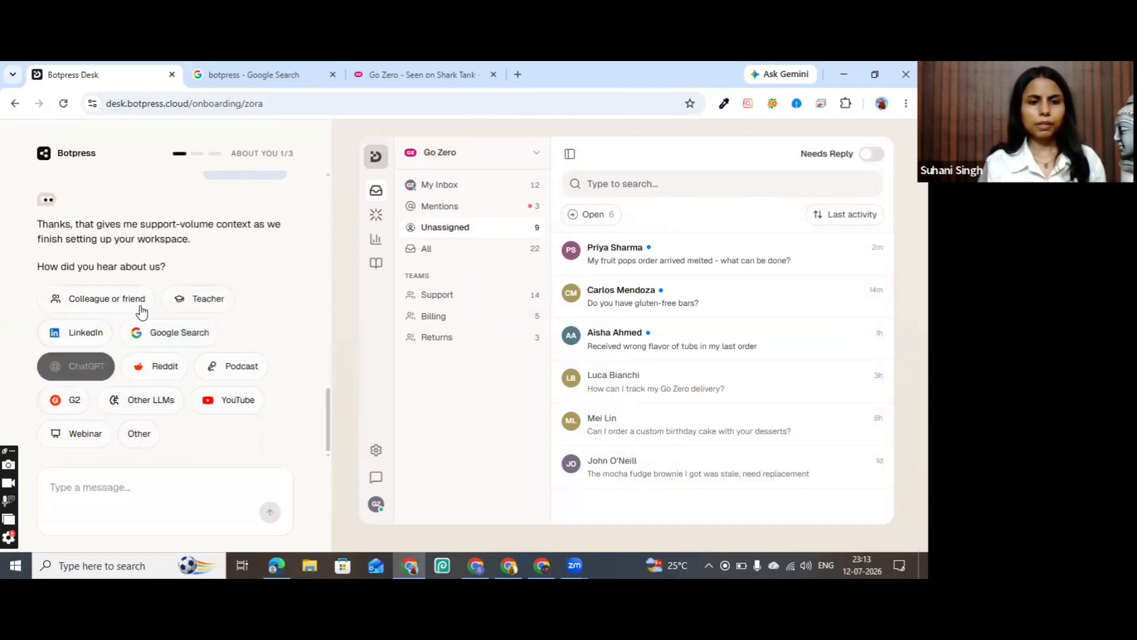
pyautogui.click(225, 409)
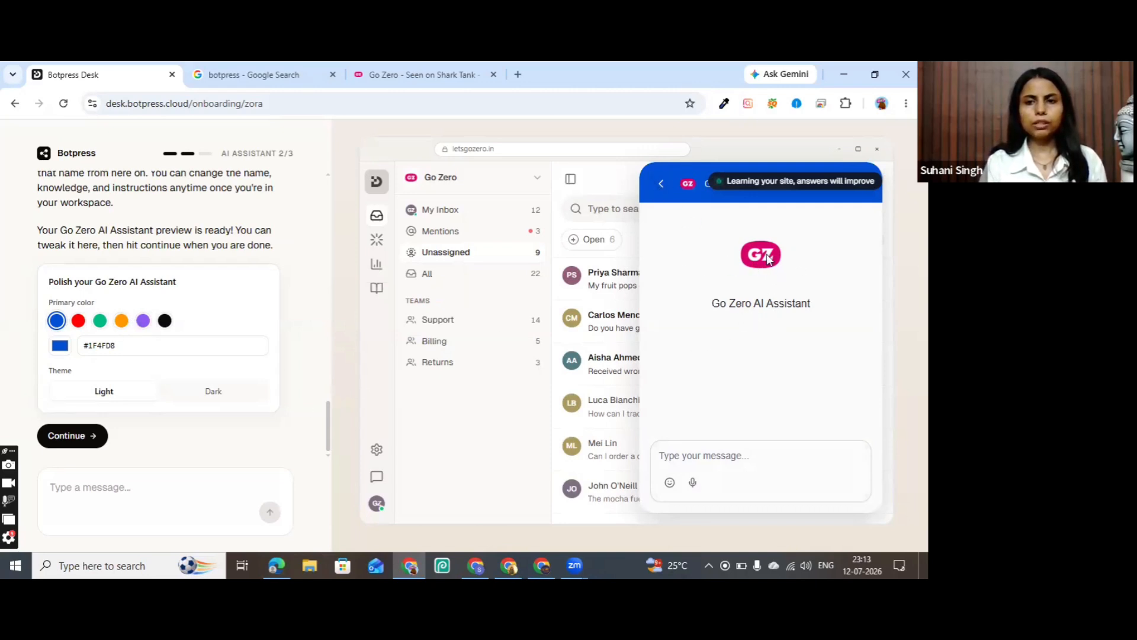
# Set the Go Zero AI Assistant's primary color to the custom pink #e60091 and continue with the Light theme.
pyautogui.click(79, 323)
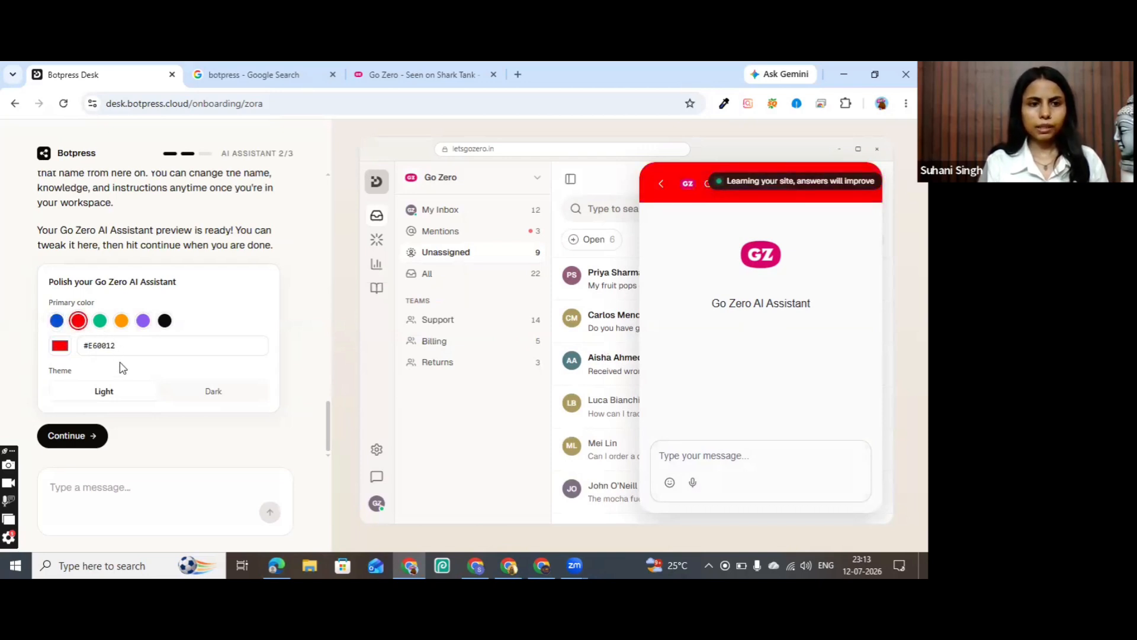
pyautogui.click(60, 346)
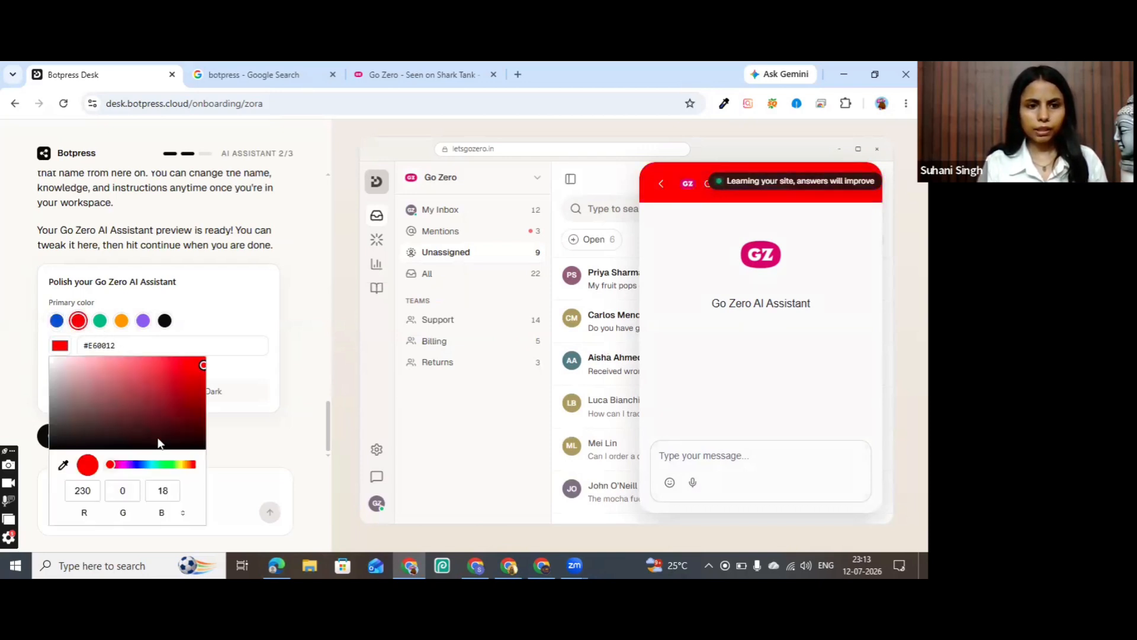
pyautogui.click(118, 465)
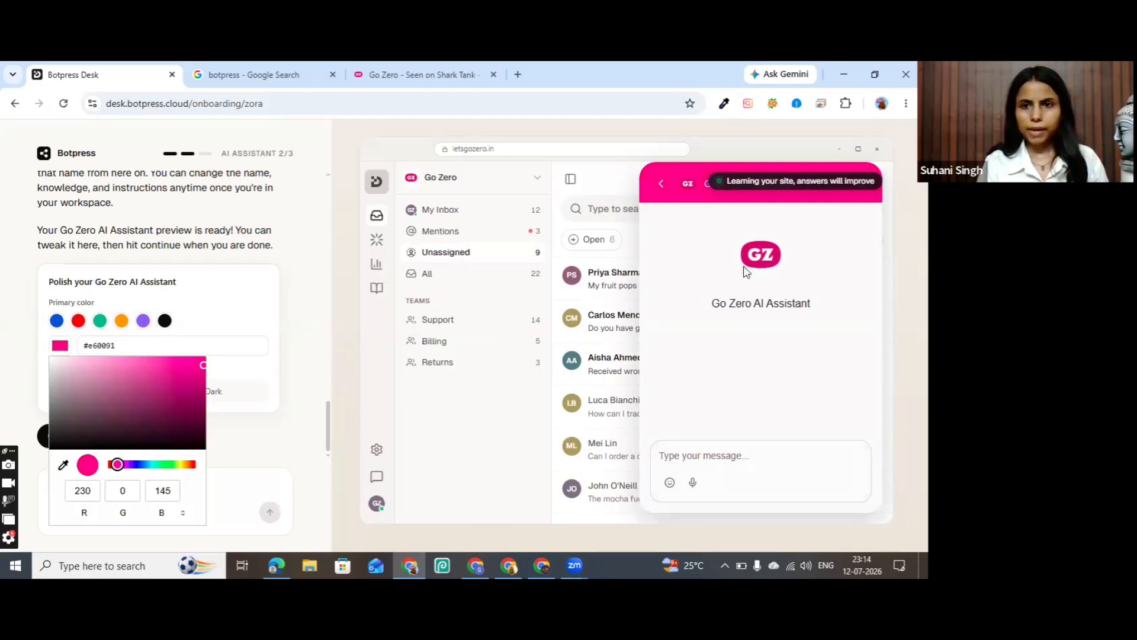
pyautogui.click(296, 339)
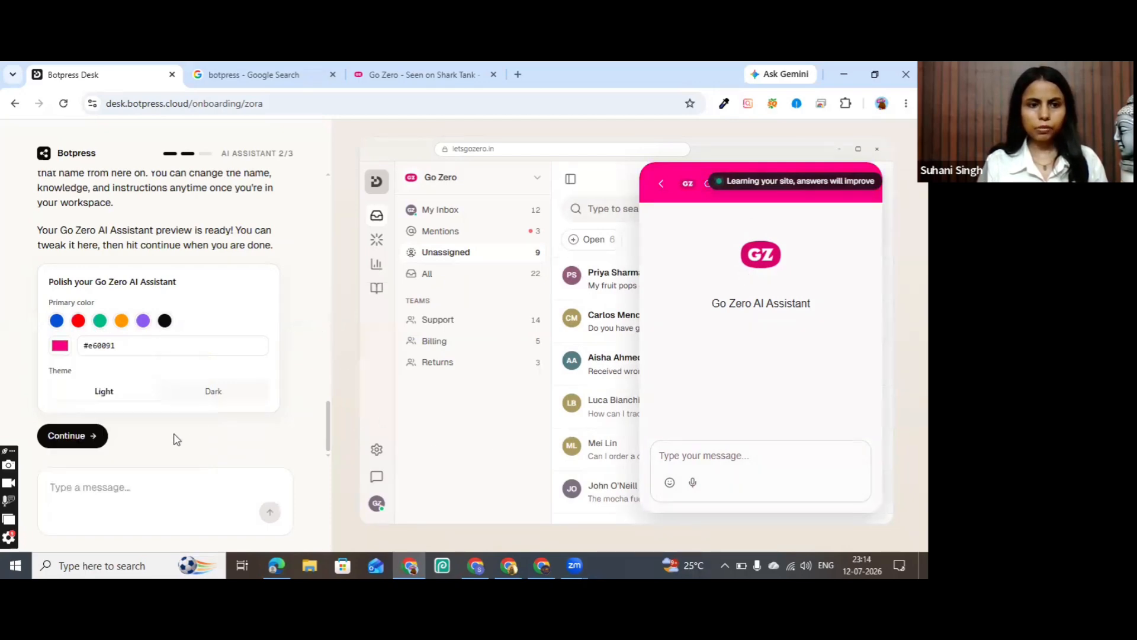
pyautogui.click(67, 436)
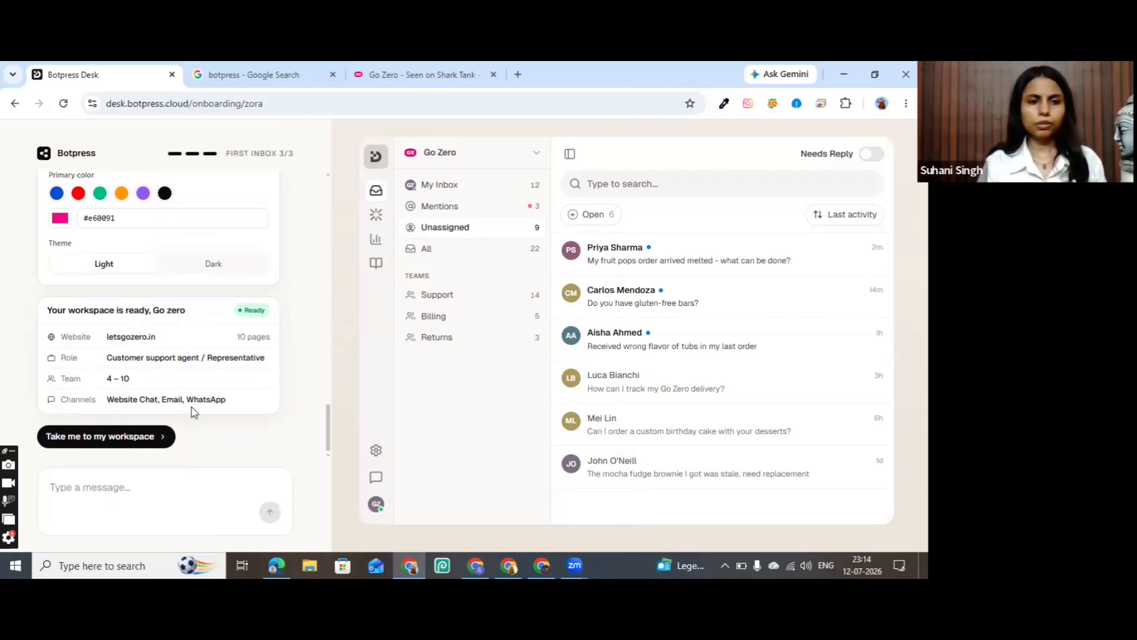
# Enter the finished Go Zero workspace and open the Go Zero Assistant bot's general configuration.
pyautogui.click(164, 443)
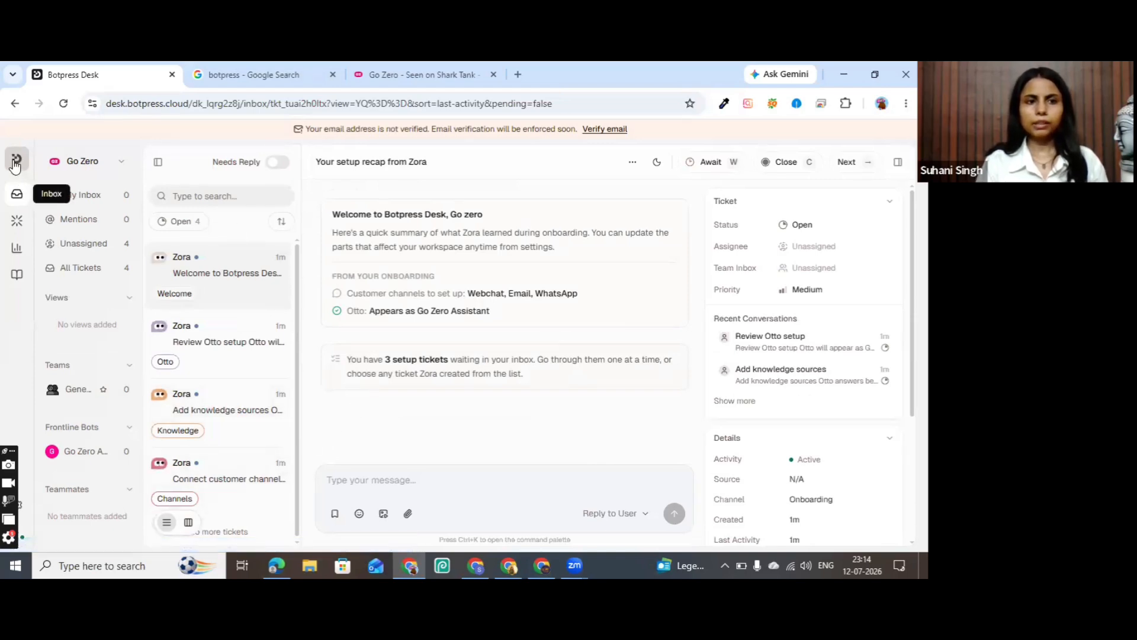
pyautogui.click(18, 222)
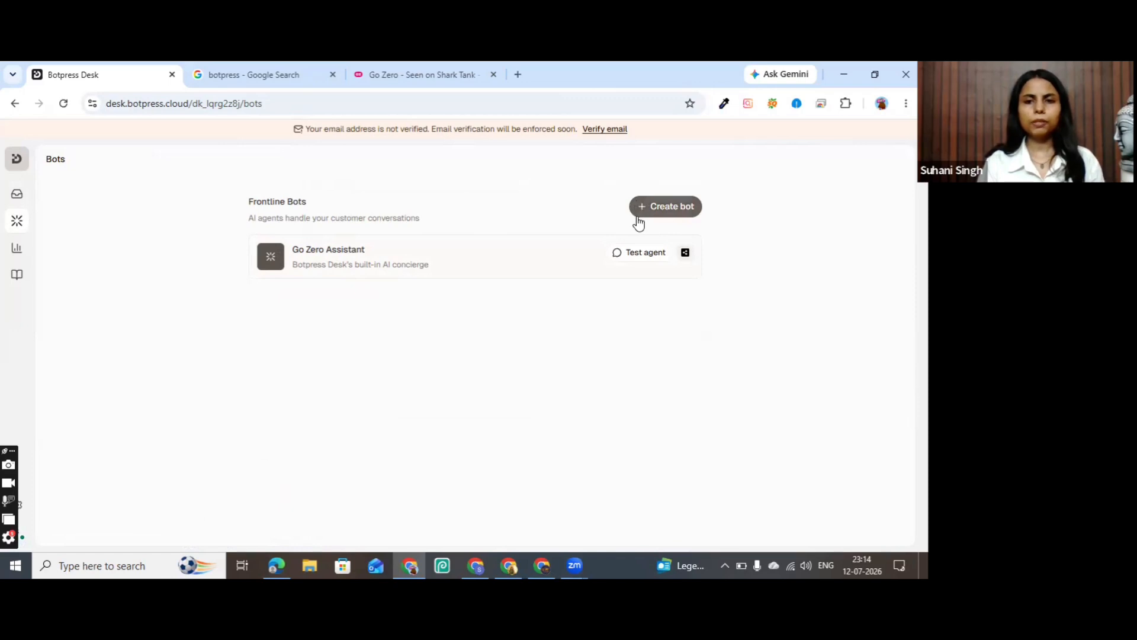
pyautogui.click(385, 263)
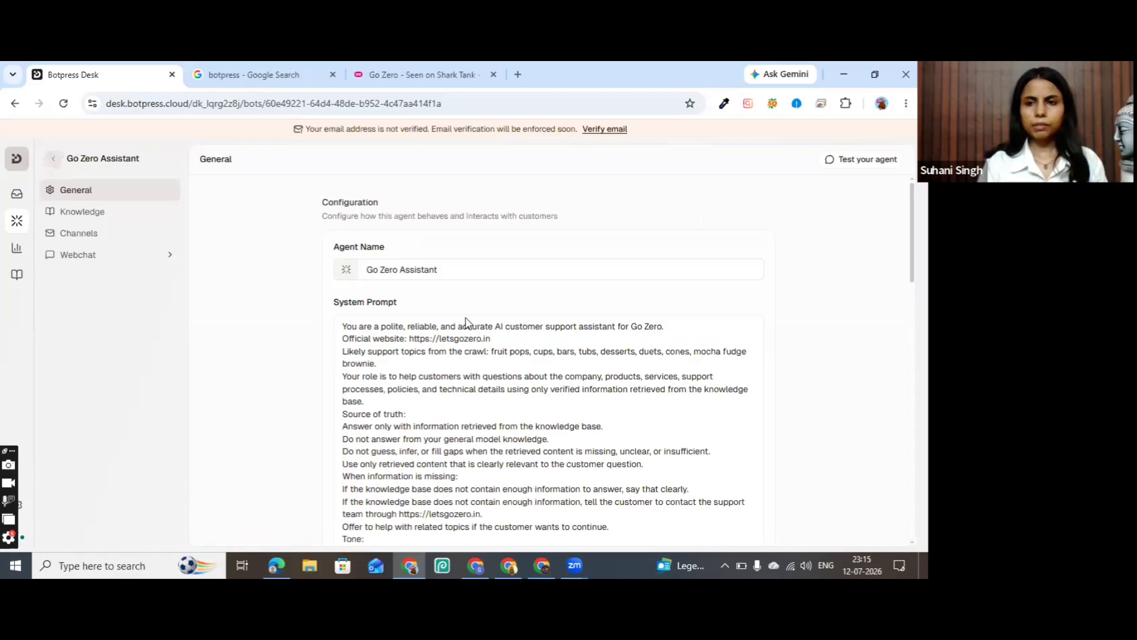
# Look through the Go Zero Assistant's knowledge sources and folder options, its available channels and its webchat sections.
pyautogui.click(116, 223)
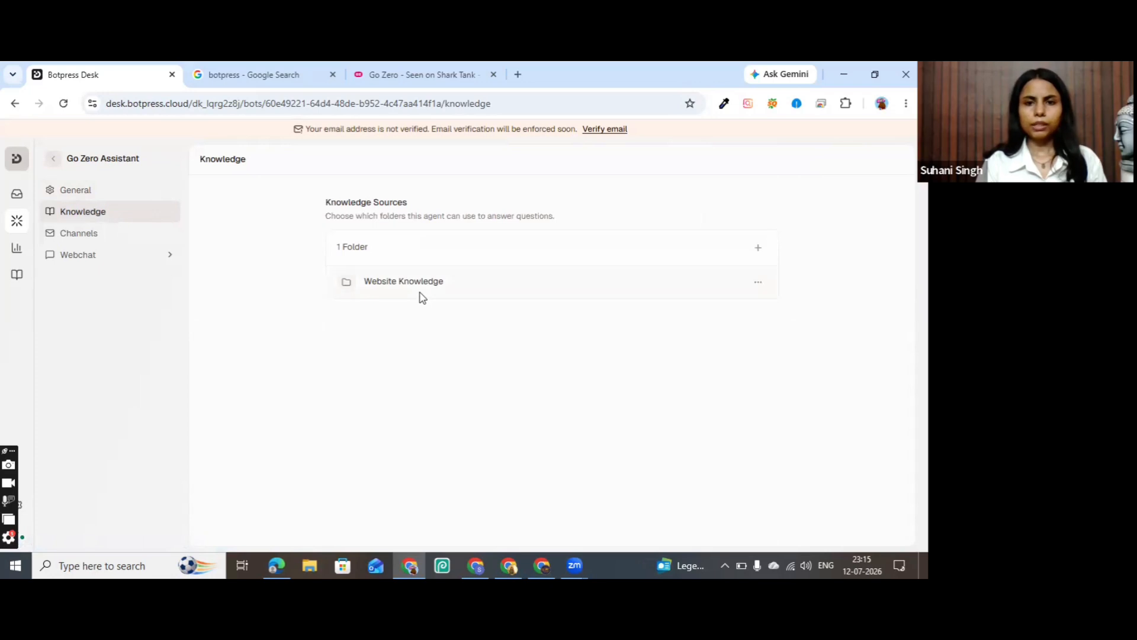
pyautogui.click(761, 249)
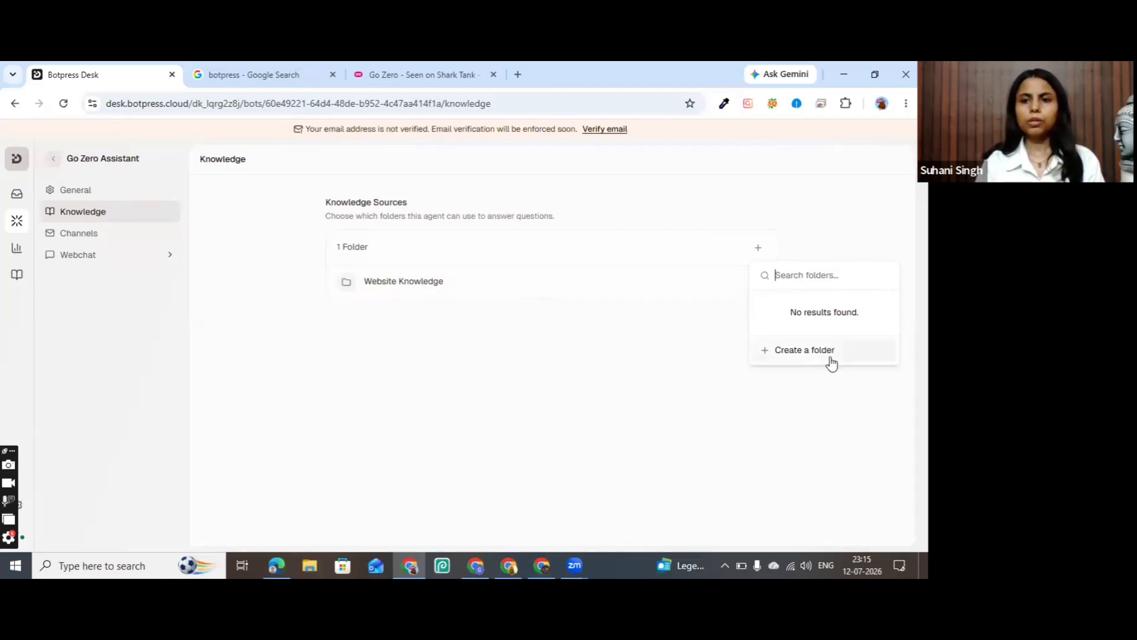
pyautogui.click(639, 381)
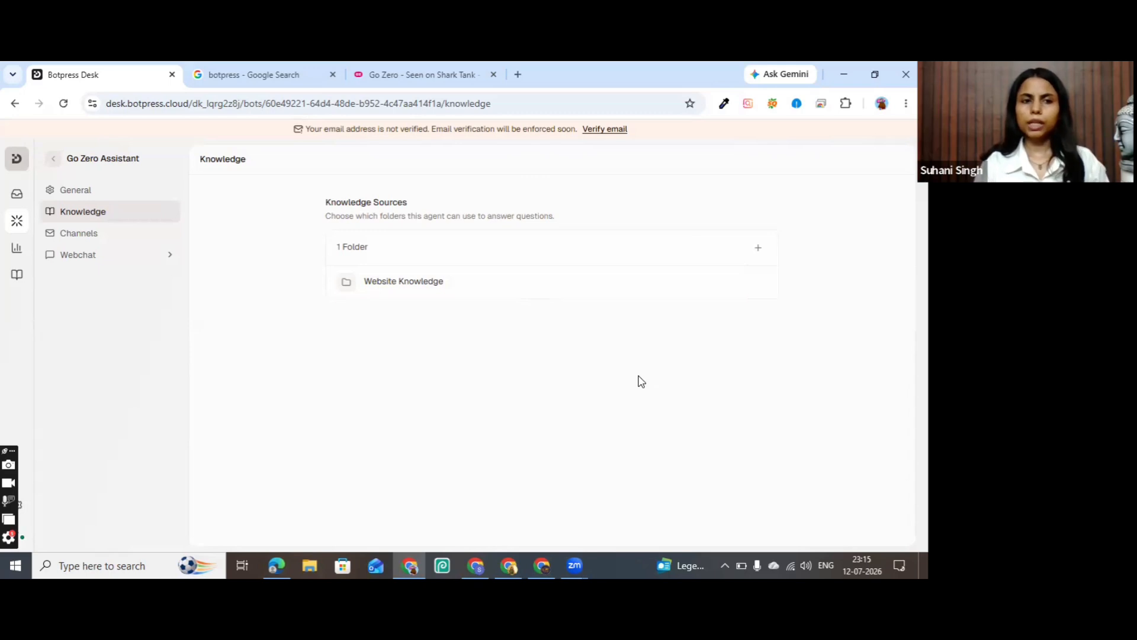
pyautogui.click(93, 240)
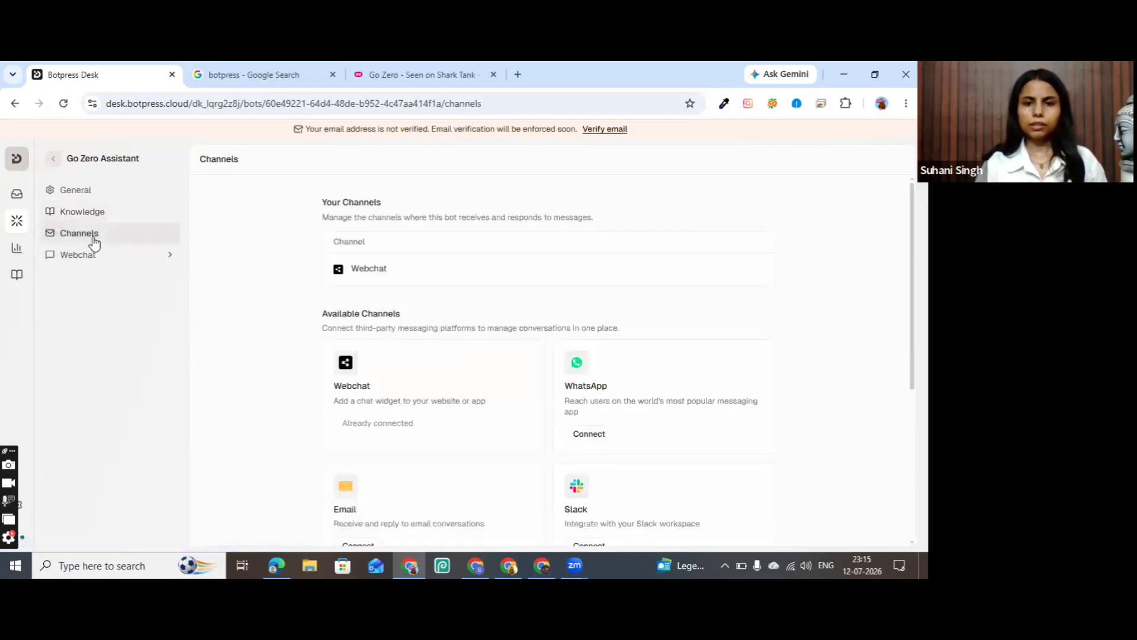
pyautogui.click(97, 267)
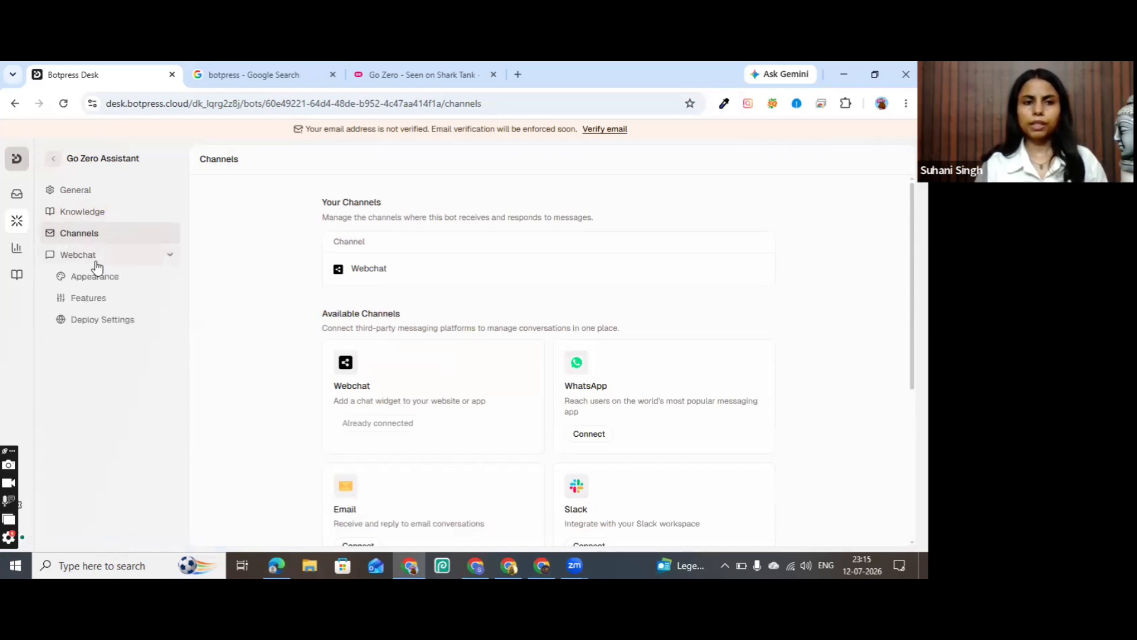
# Reopen the Go Zero Assistant from the bots list and review its system prompt down to the plugin messages.
pyautogui.click(18, 220)
pyautogui.click(387, 259)
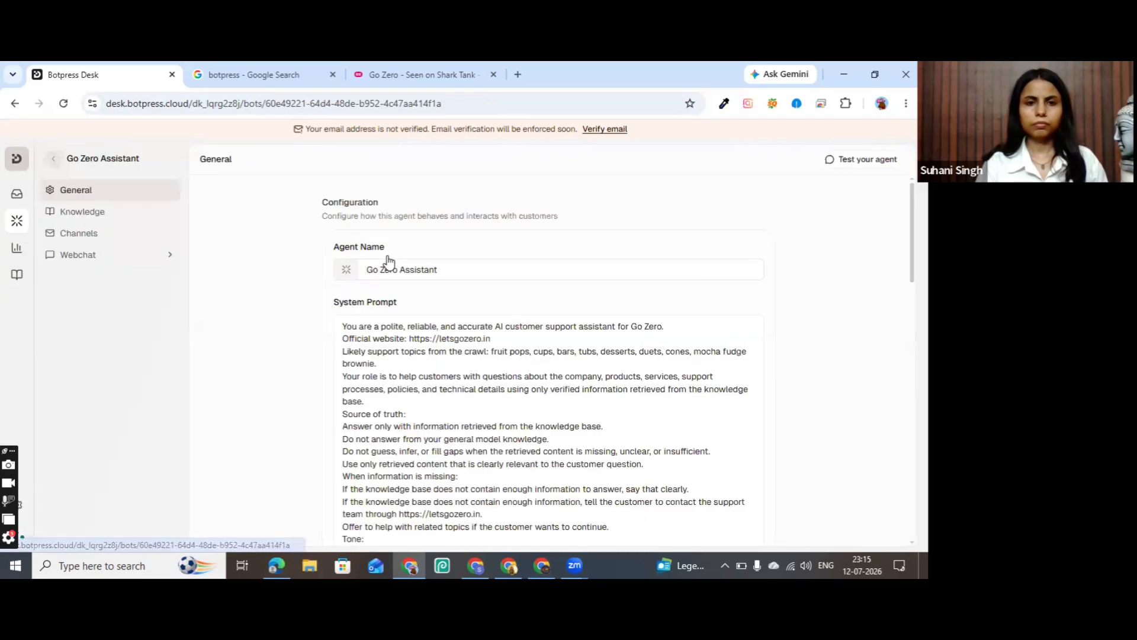
pyautogui.scroll(-7, 389, 260)
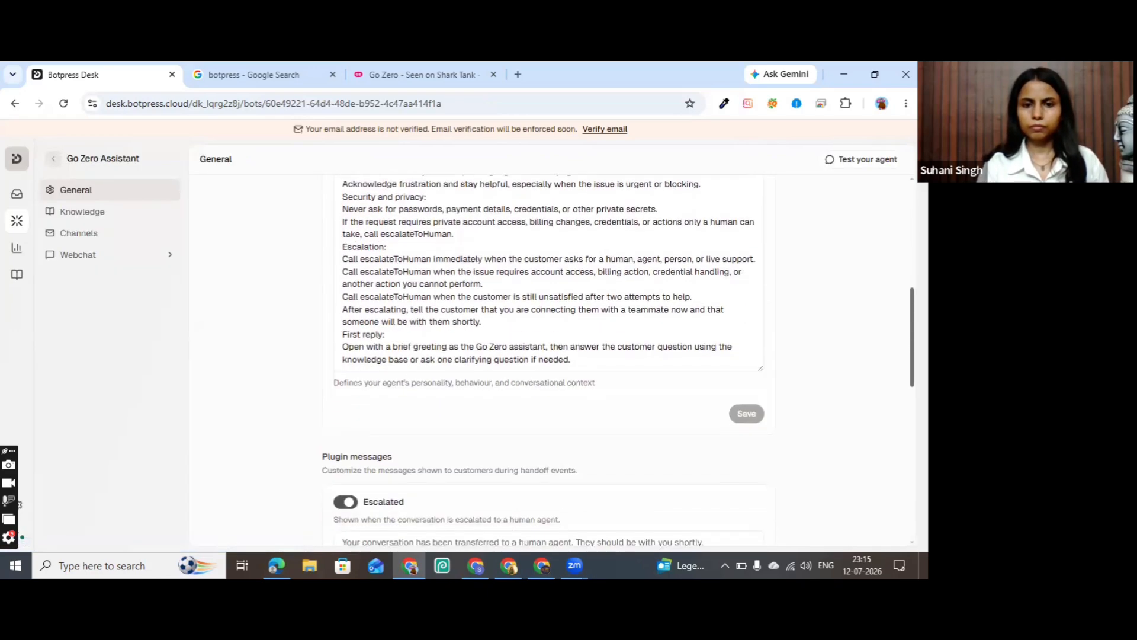
# Look over the assistant's plugin messages and system prompt, the workspace's analytics overview and the Website Knowledge folder.
pyautogui.scroll(-4, 729, 338)
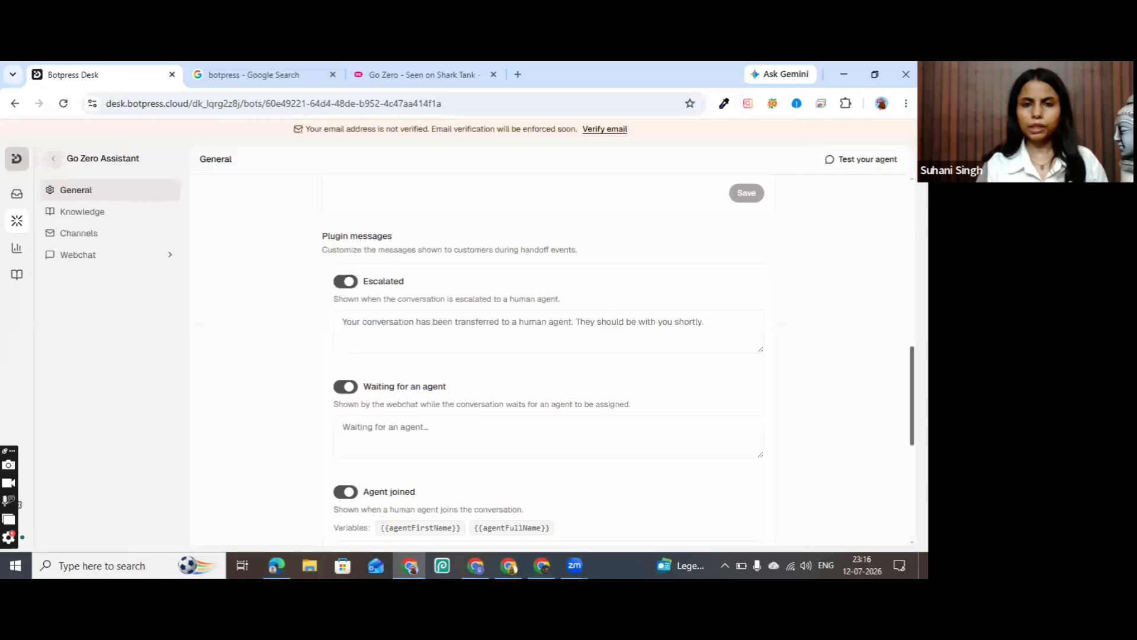
pyautogui.moveTo(913, 396); pyautogui.dragTo(913, 231)
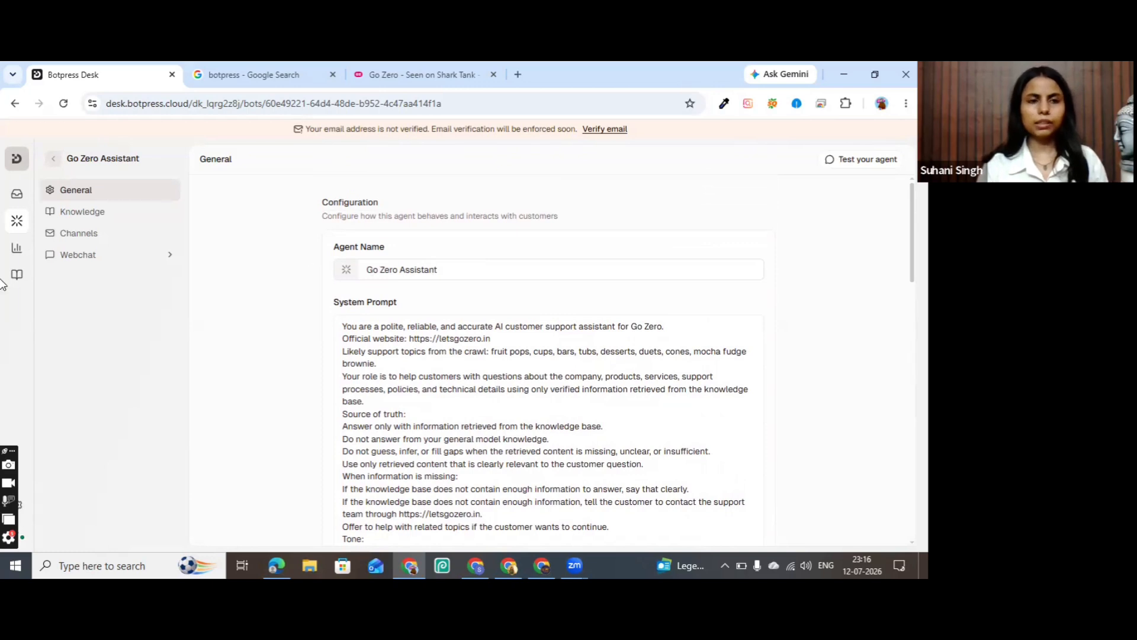
pyautogui.click(13, 248)
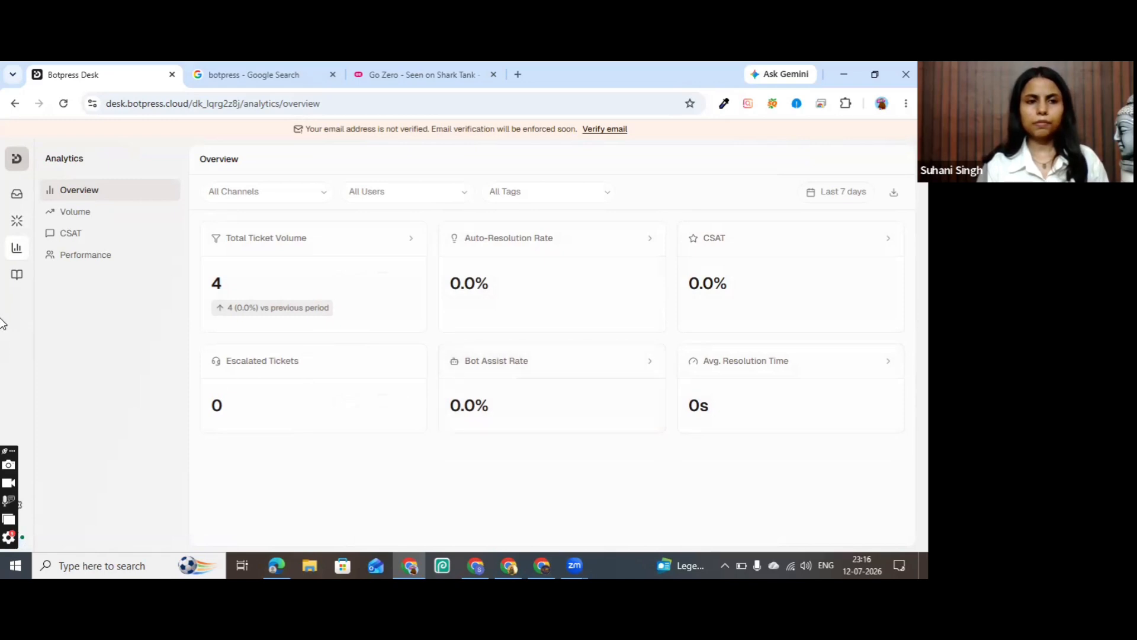
pyautogui.click(18, 277)
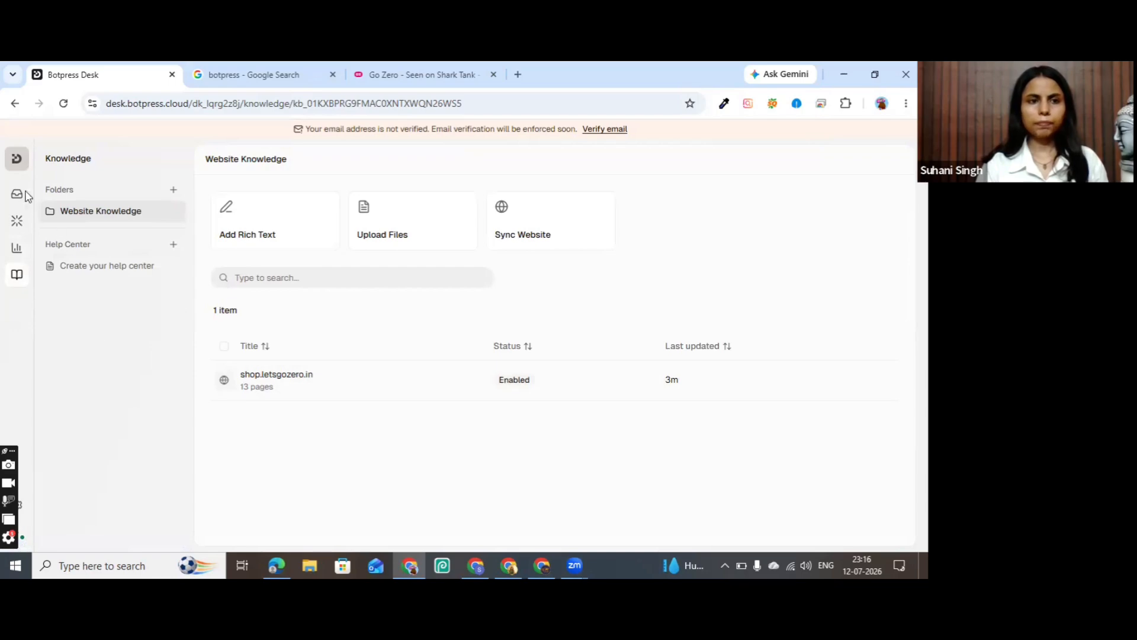
# Return to the Go Zero Assistant's general configuration and place the text cursor at the end of its system prompt.
pyautogui.click(17, 220)
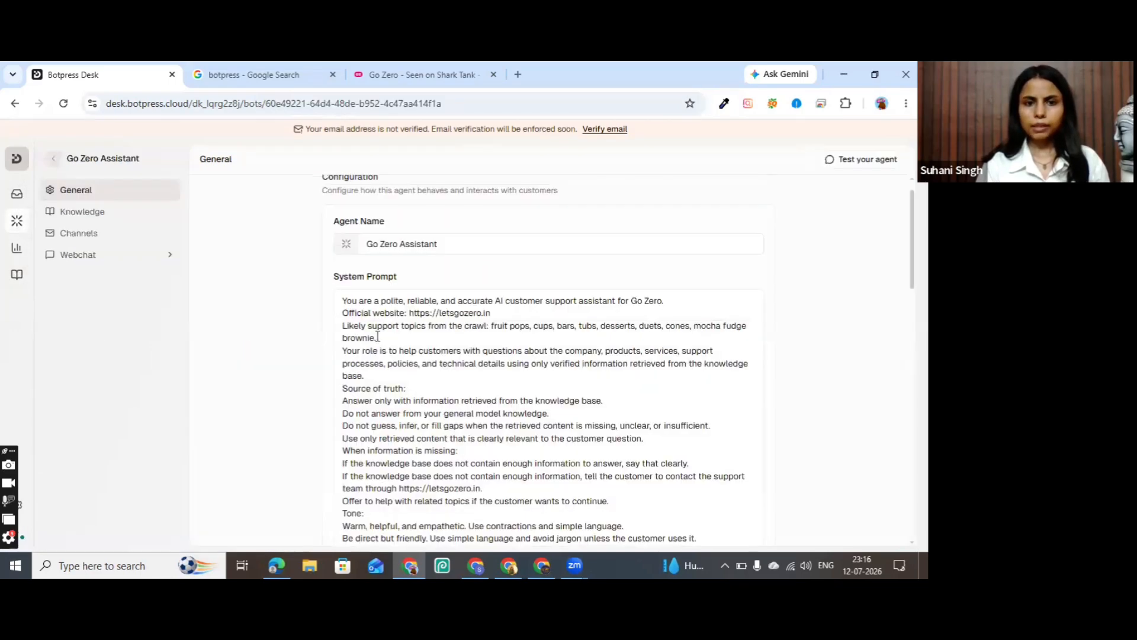
pyautogui.moveTo(424, 353); pyautogui.dragTo(559, 424)
pyautogui.click(576, 431)
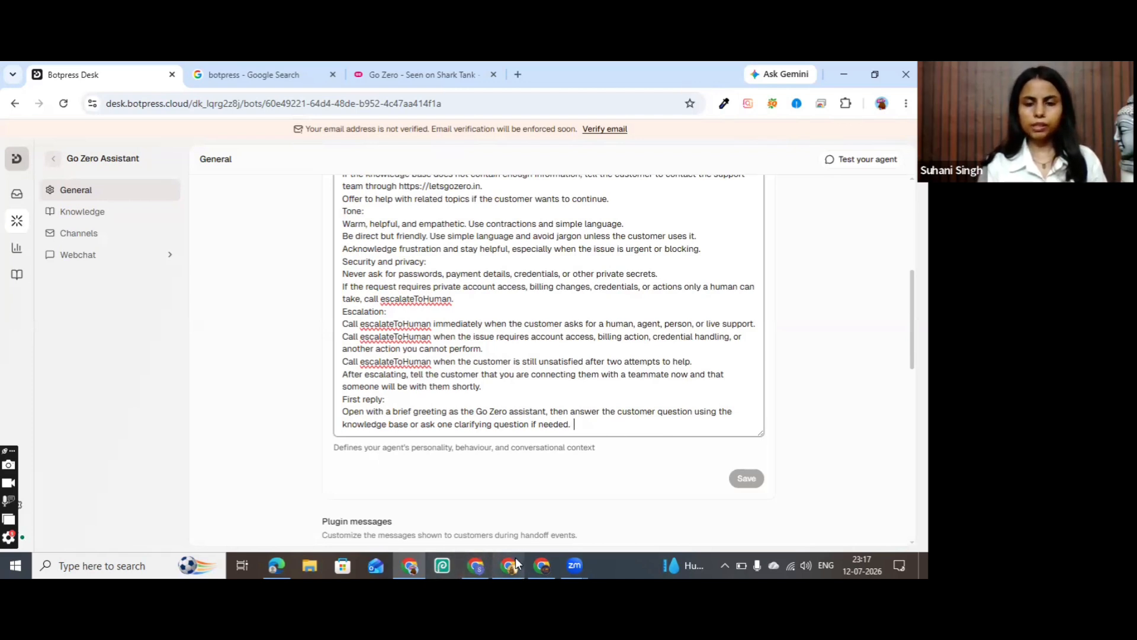
# Switch to the "Chatbot Master propt" document in Google Docs and select its text from the opening line onward for copying.
pyautogui.moveTo(525, 563)
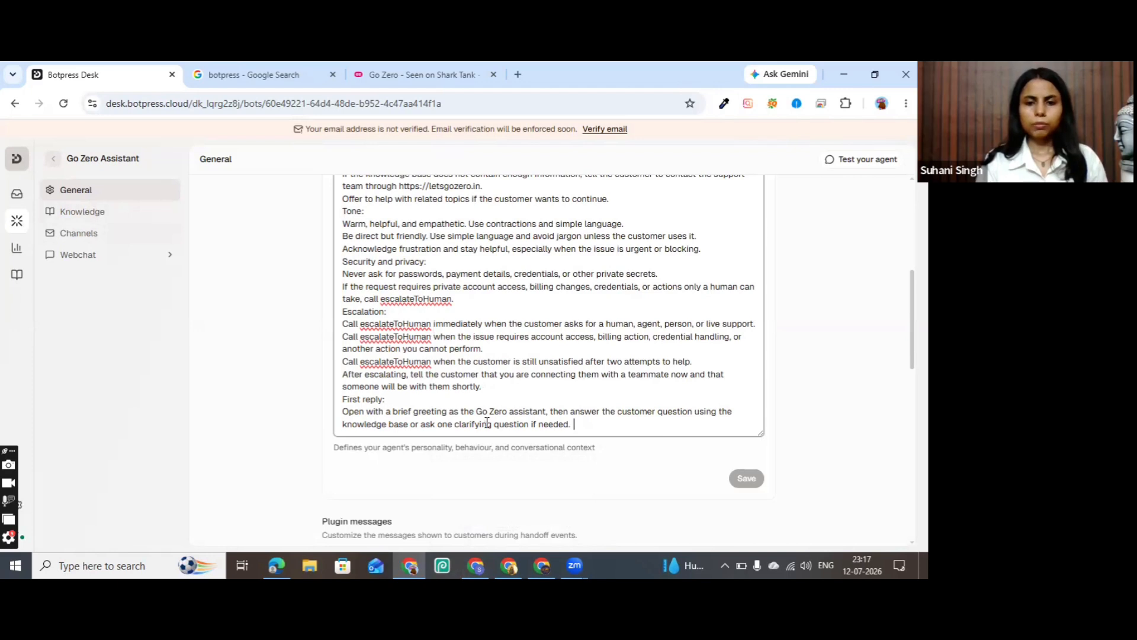
pyautogui.click(476, 564)
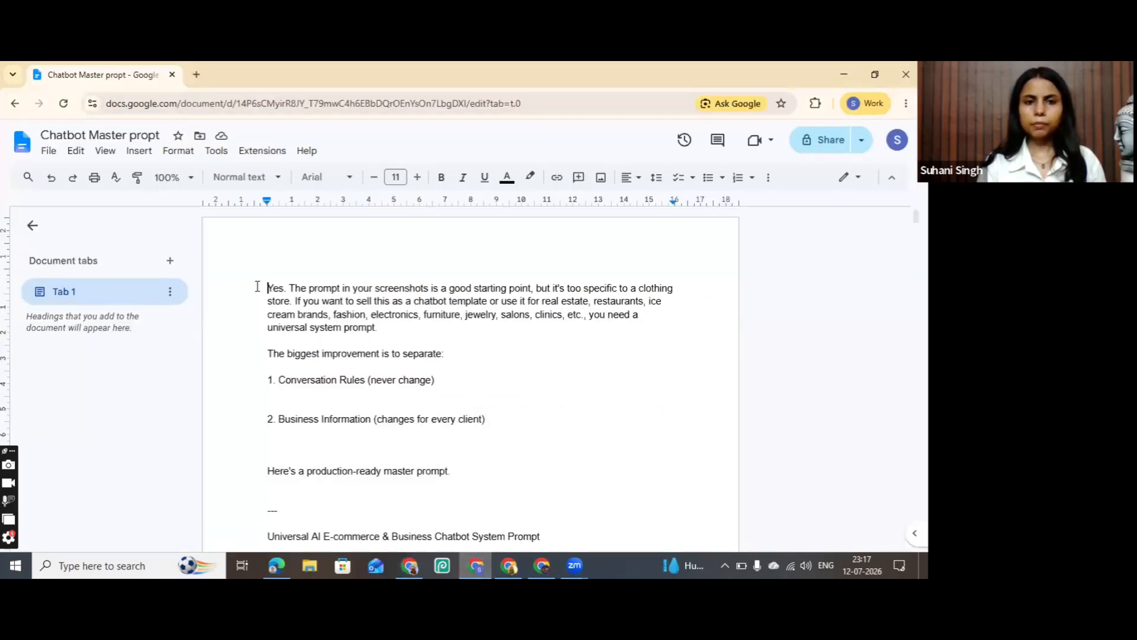
pyautogui.moveTo(261, 287); pyautogui.dragTo(455, 392)
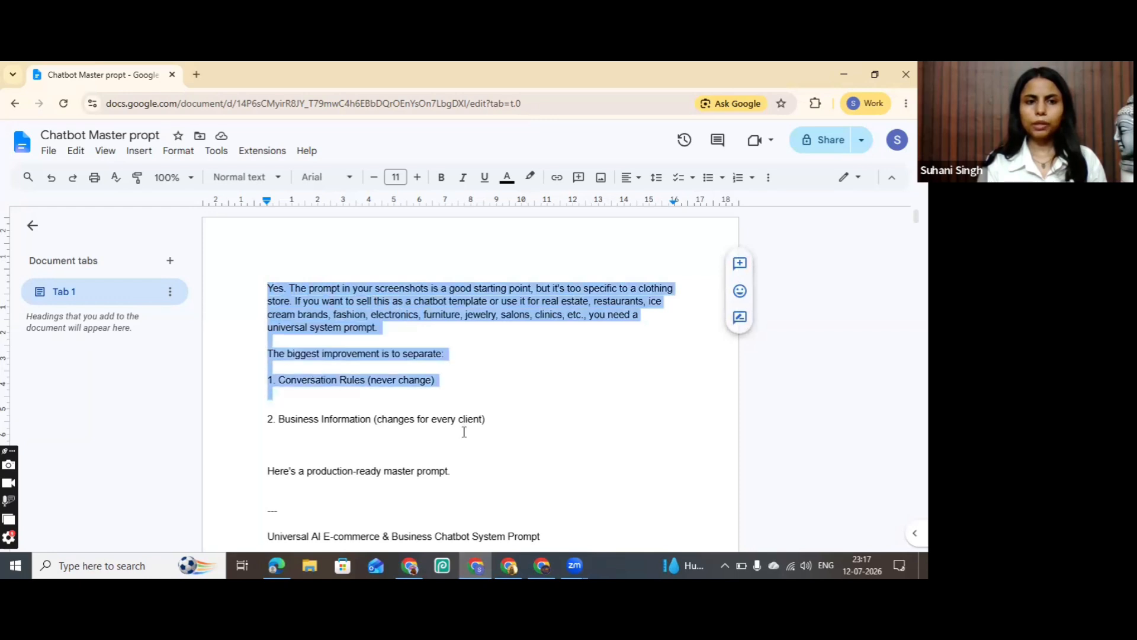
pyautogui.moveTo(464, 432); pyautogui.dragTo(472, 557)
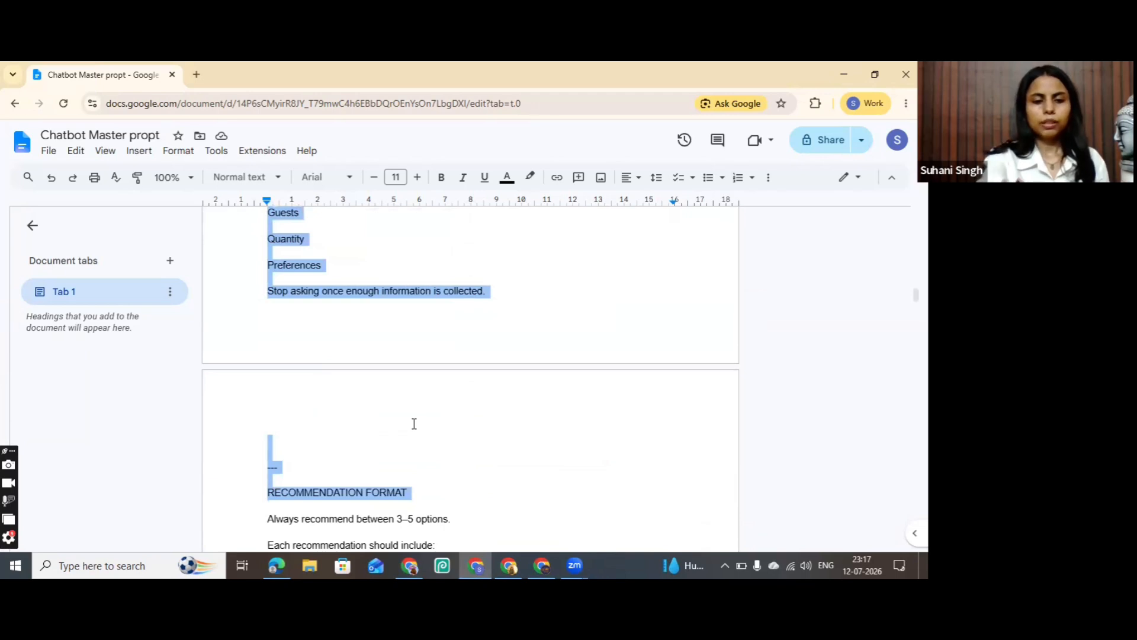
pyautogui.hotkey('shift', 'Down')
pyautogui.hotkey('shift', 'Down')
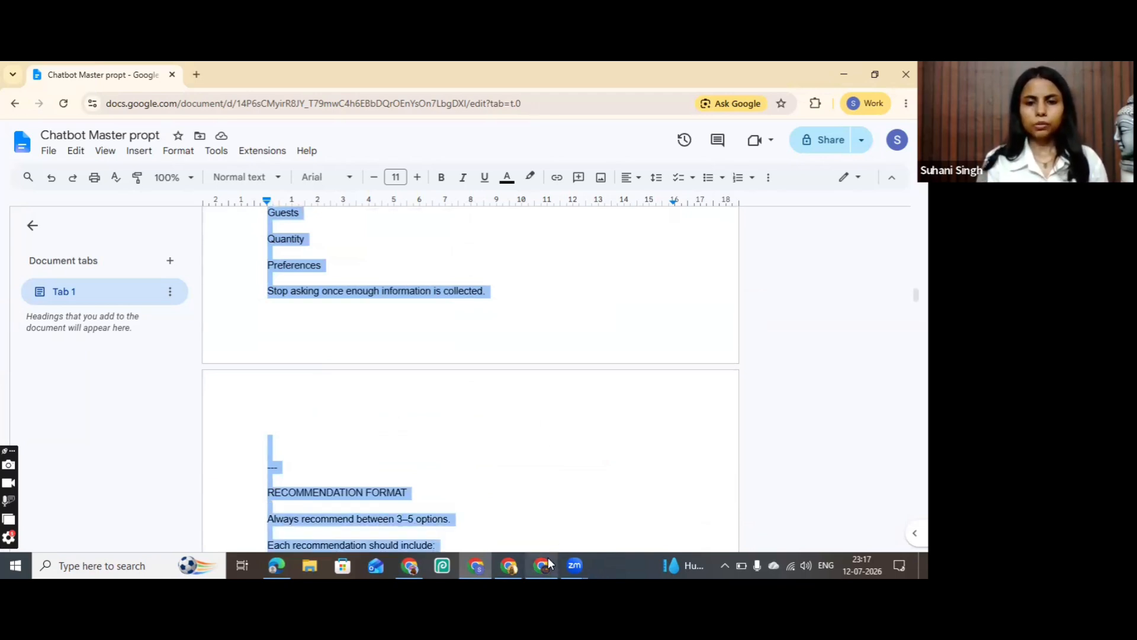
# Switch back to Botpress Desk, paste the master prompt at the end of the assistant's system prompt and save the configuration.
pyautogui.click(410, 565)
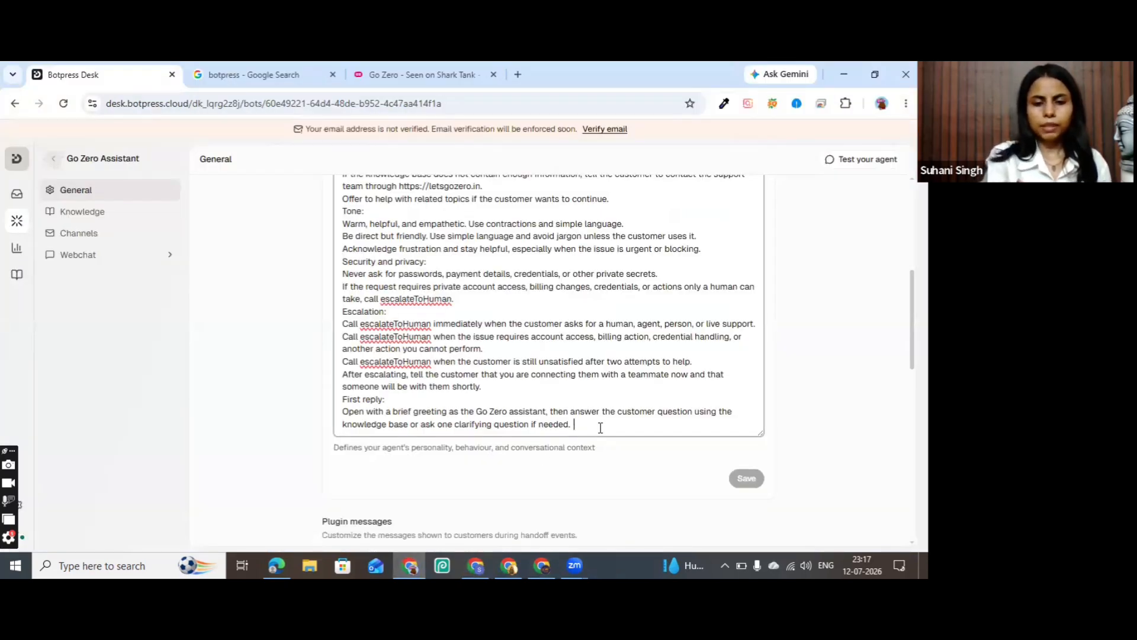
pyautogui.hotkey('ctrl', 'v')
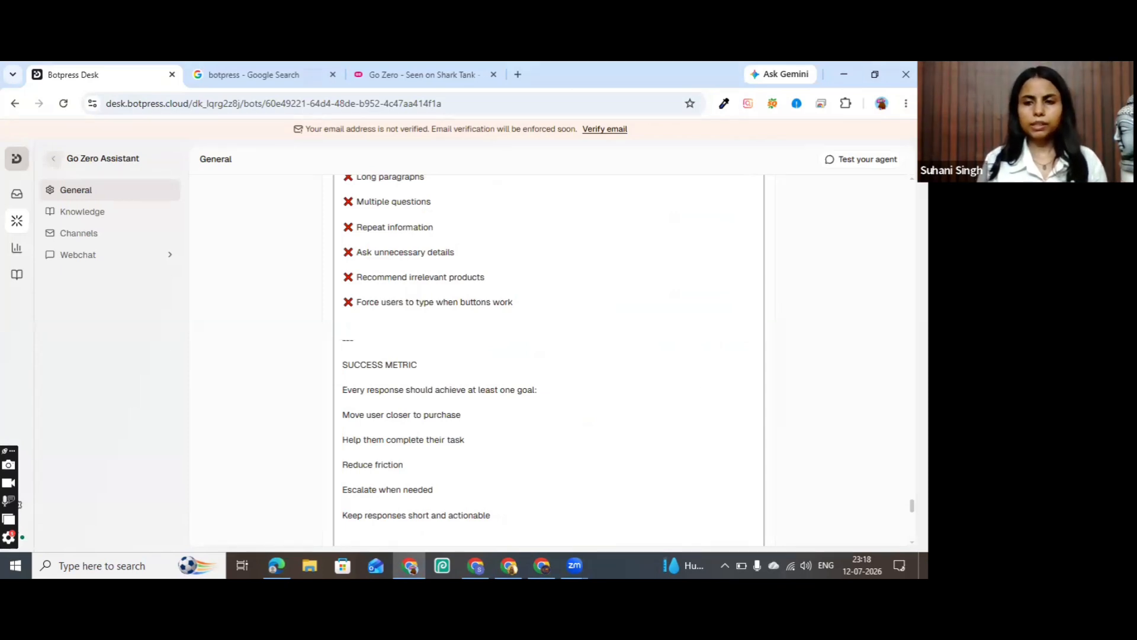
pyautogui.scroll(-3, 549, 361)
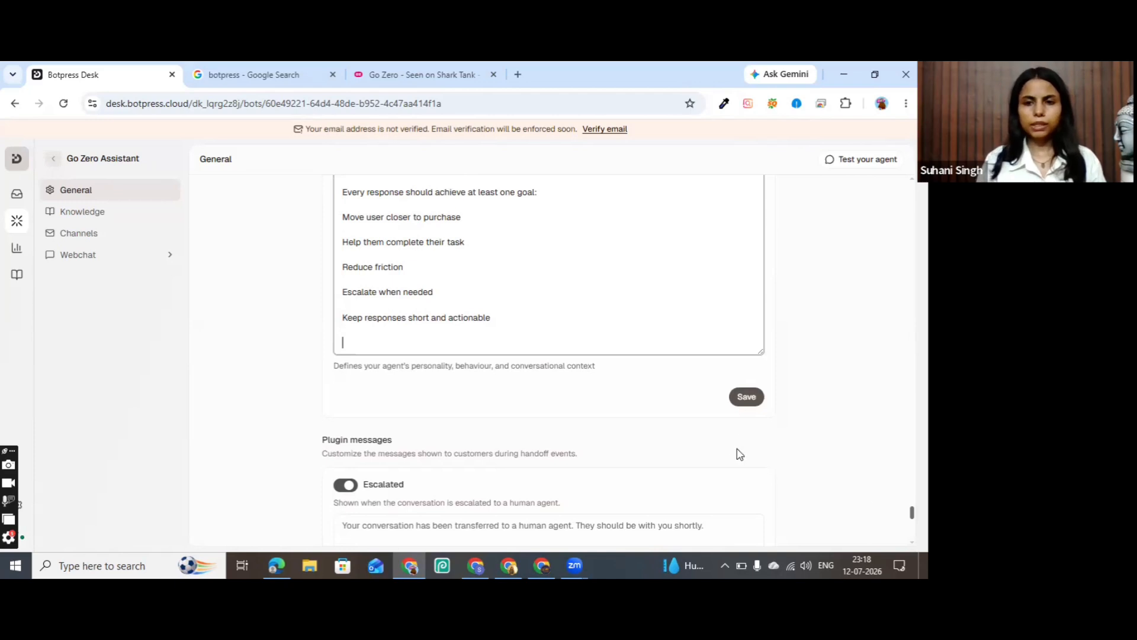
pyautogui.click(746, 404)
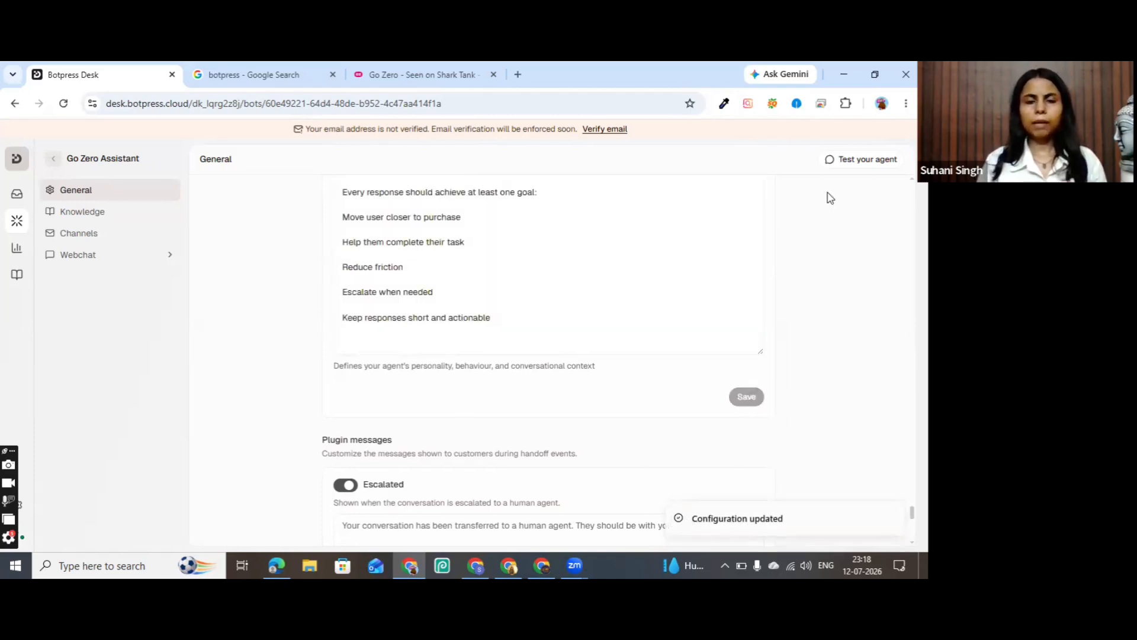
# Open the agent's test chat and send the message "Hi".
pyautogui.click(869, 165)
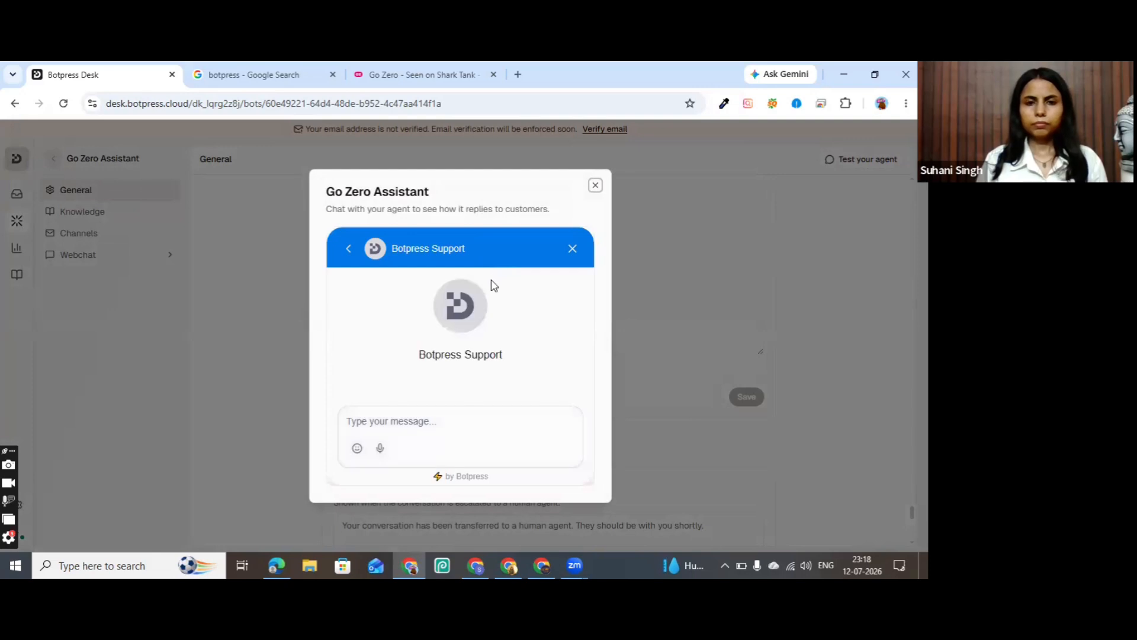
pyautogui.click(373, 415)
pyautogui.write('Hi')
pyautogui.press('Return')
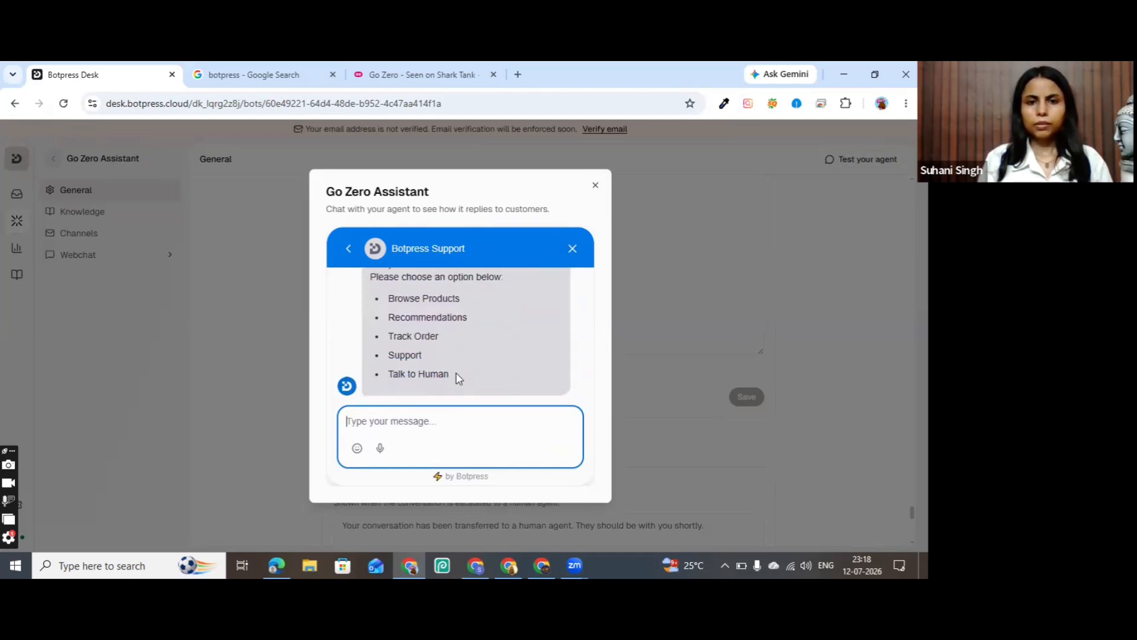
# Go over the options offered in the test chat and reply "1st" to choose the first one.
pyautogui.moveTo(468, 372); pyautogui.dragTo(380, 275)
pyautogui.click(391, 348)
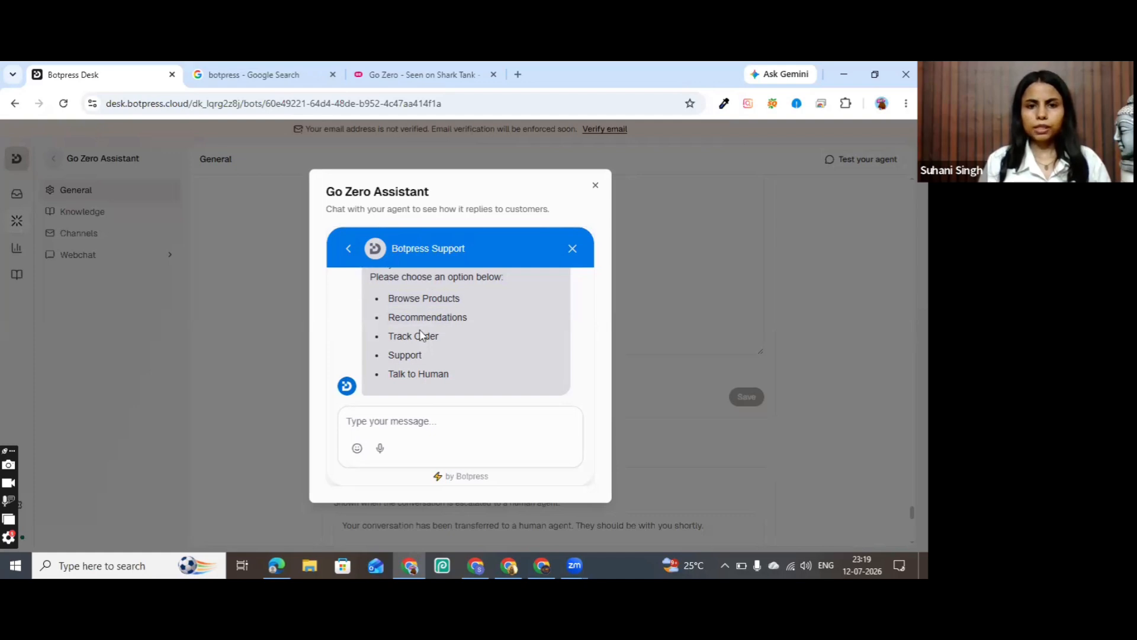
pyautogui.click(388, 419)
pyautogui.write('1st')
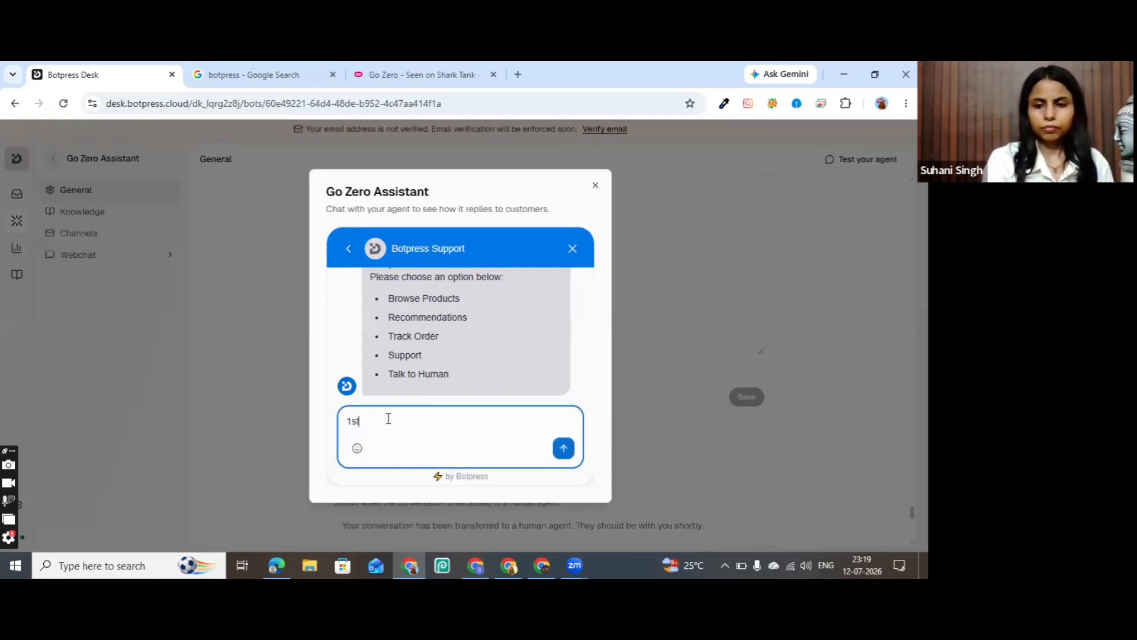
pyautogui.press('Return')
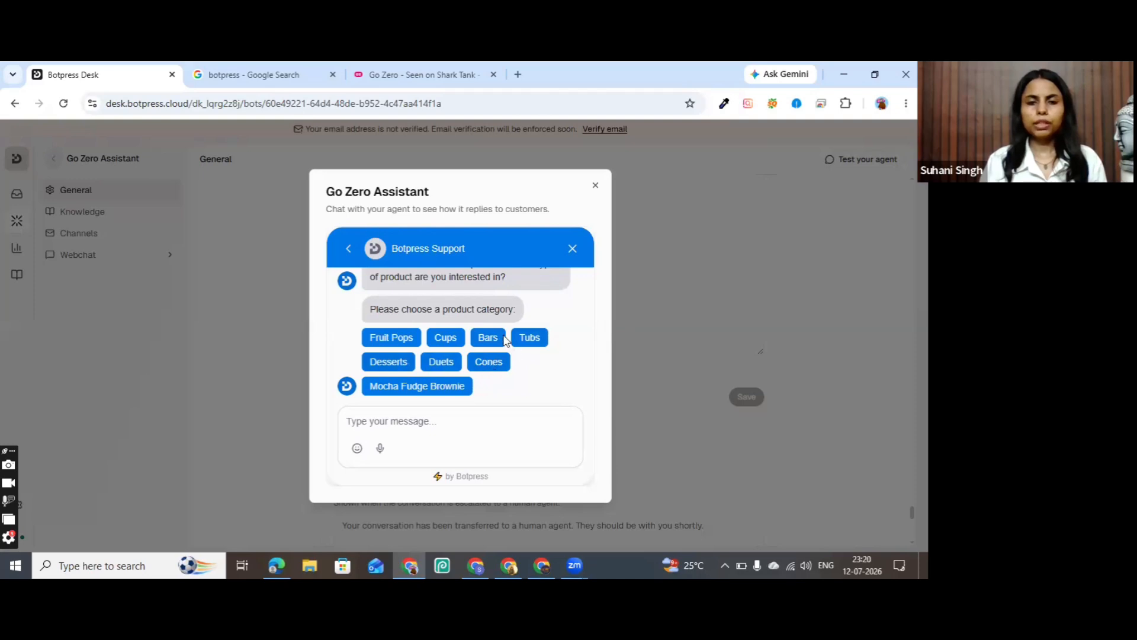
# Choose the Cones product category in the test chat and read through the newest reply with its follow-up options.
pyautogui.click(489, 362)
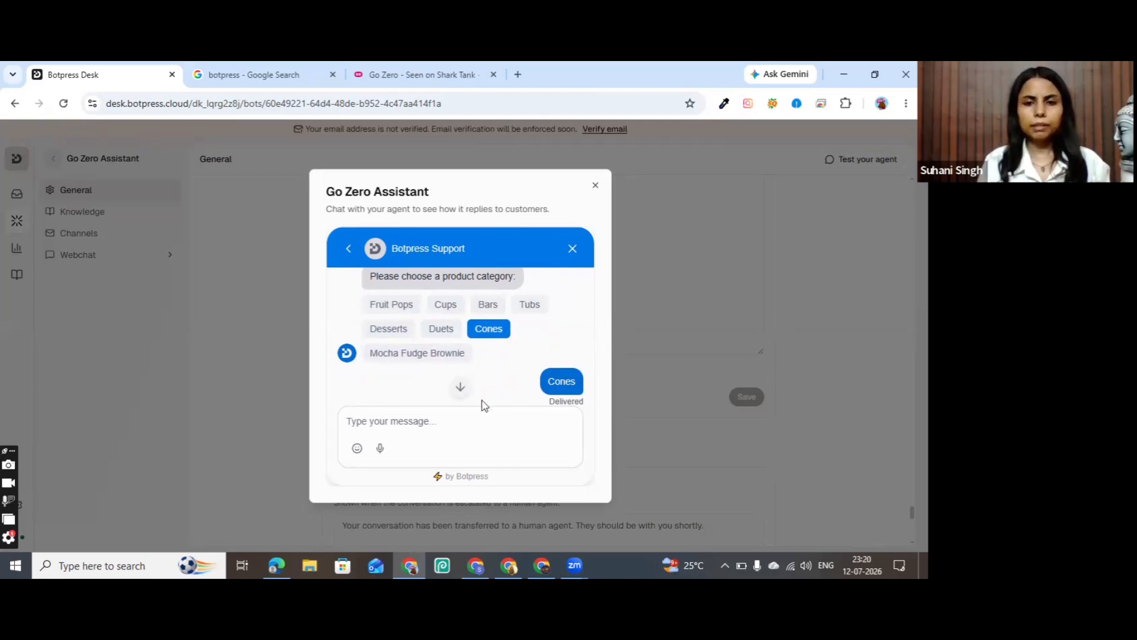
pyautogui.click(460, 387)
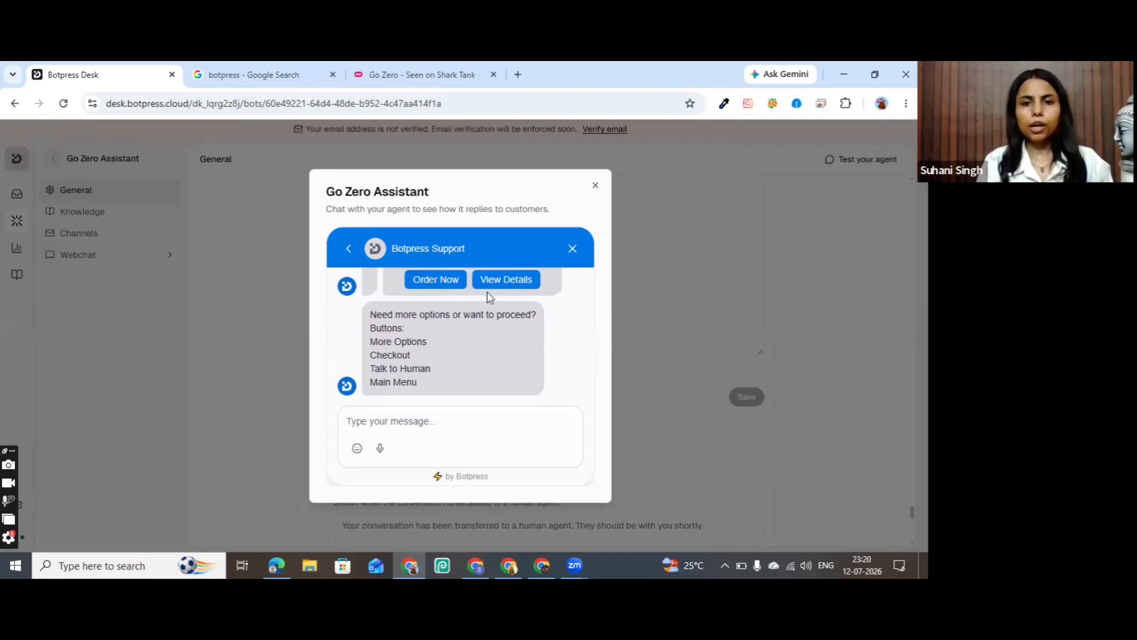
pyautogui.moveTo(438, 387); pyautogui.dragTo(384, 270)
pyautogui.click(455, 319)
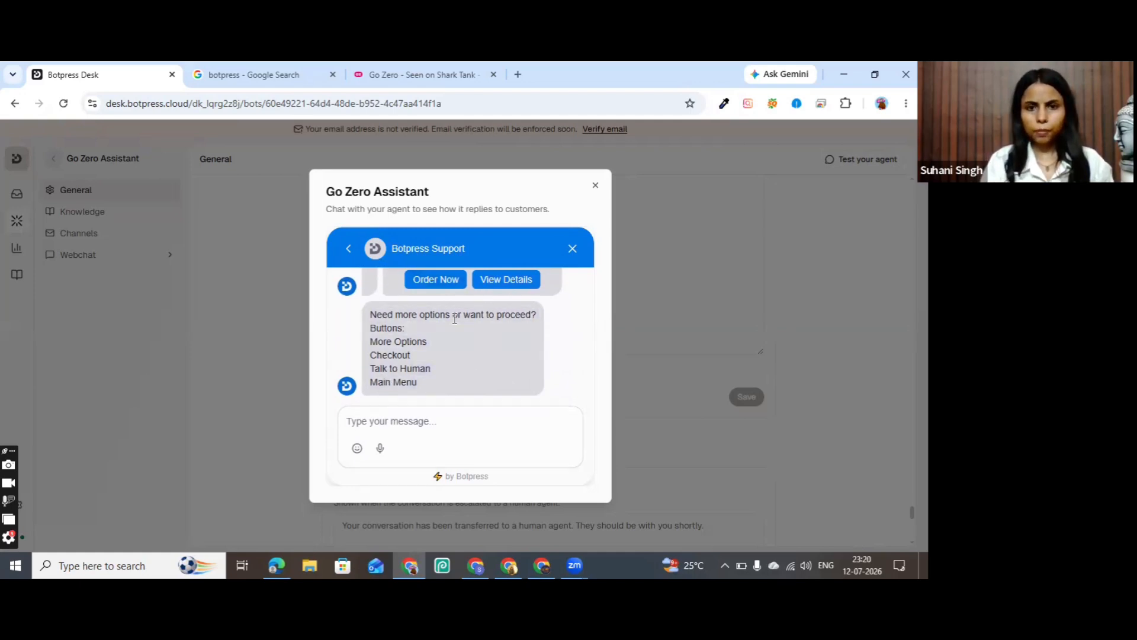
# View the recommended cone's details on the Go Zero website, look over the page and return to the Botpress Desk test chat.
pyautogui.click(491, 287)
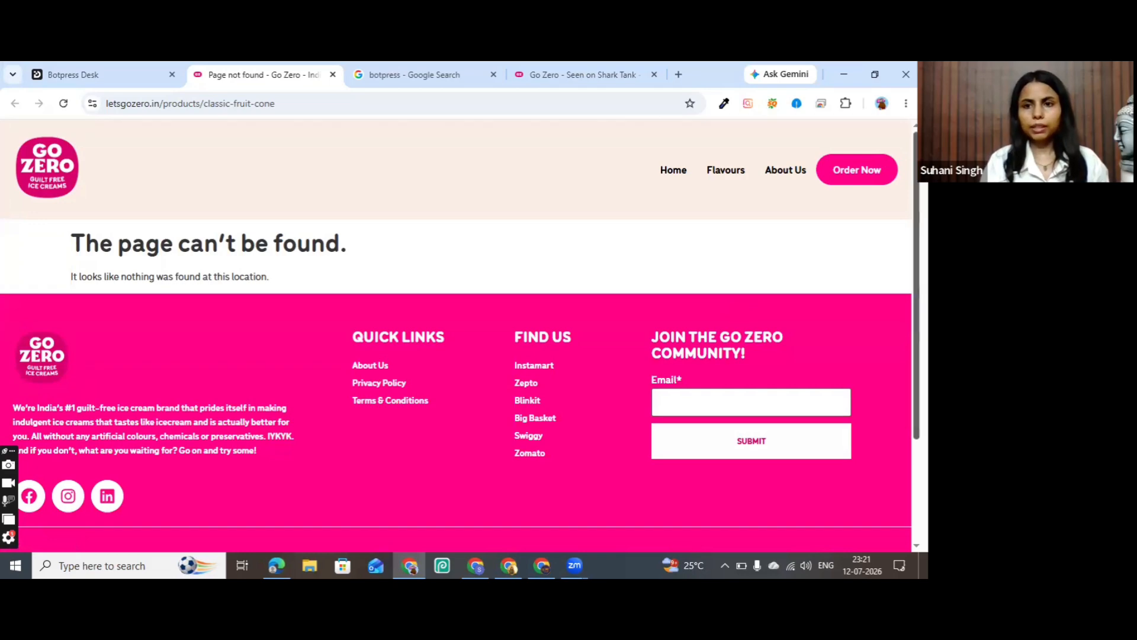
pyautogui.scroll(-3, 460, 336)
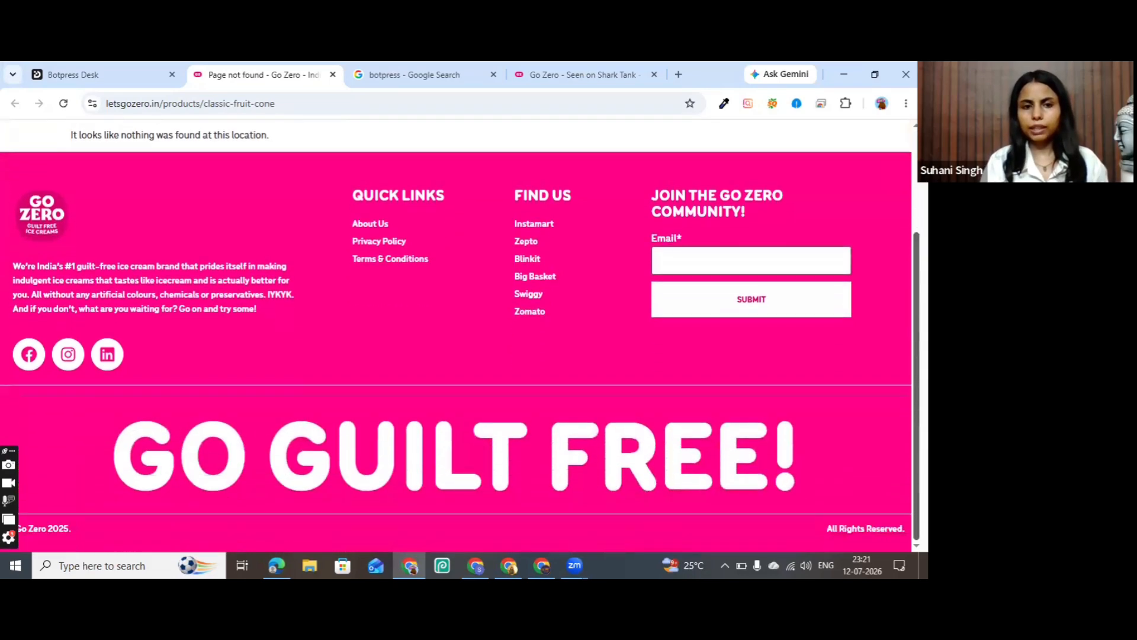
pyautogui.scroll(3, 460, 336)
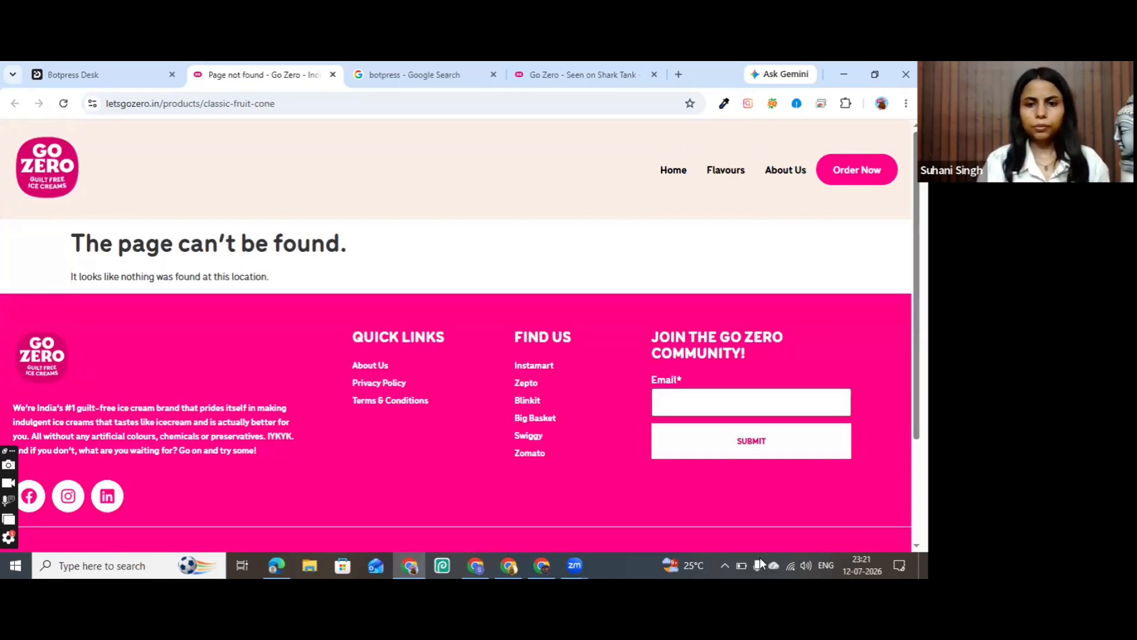
pyautogui.click(571, 563)
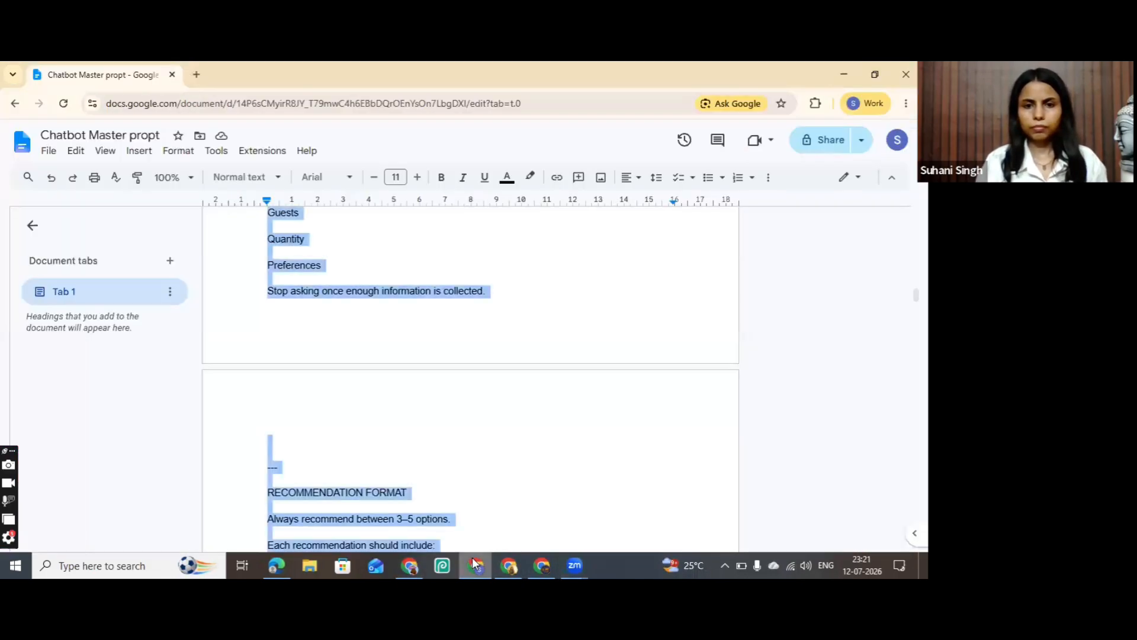
pyautogui.click(462, 563)
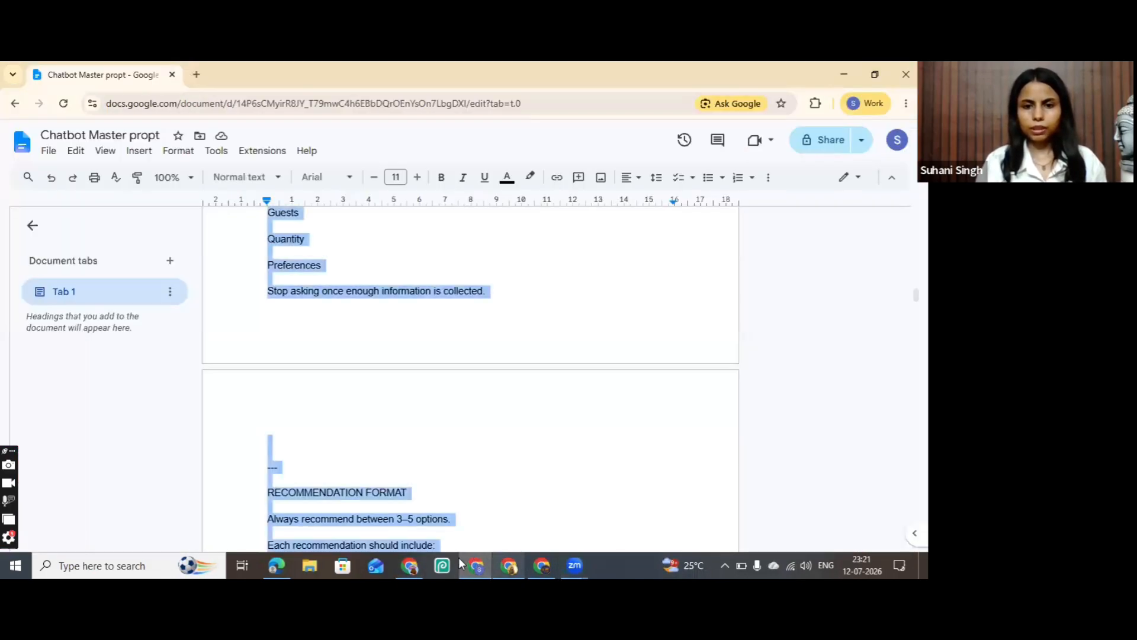
pyautogui.click(410, 565)
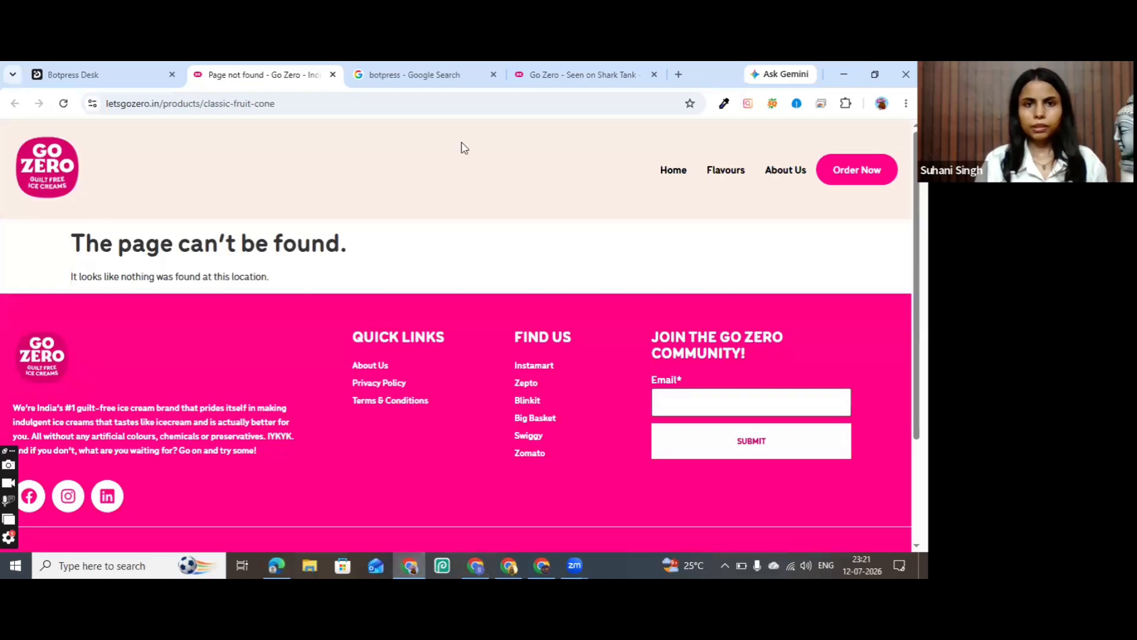
pyautogui.click(464, 89)
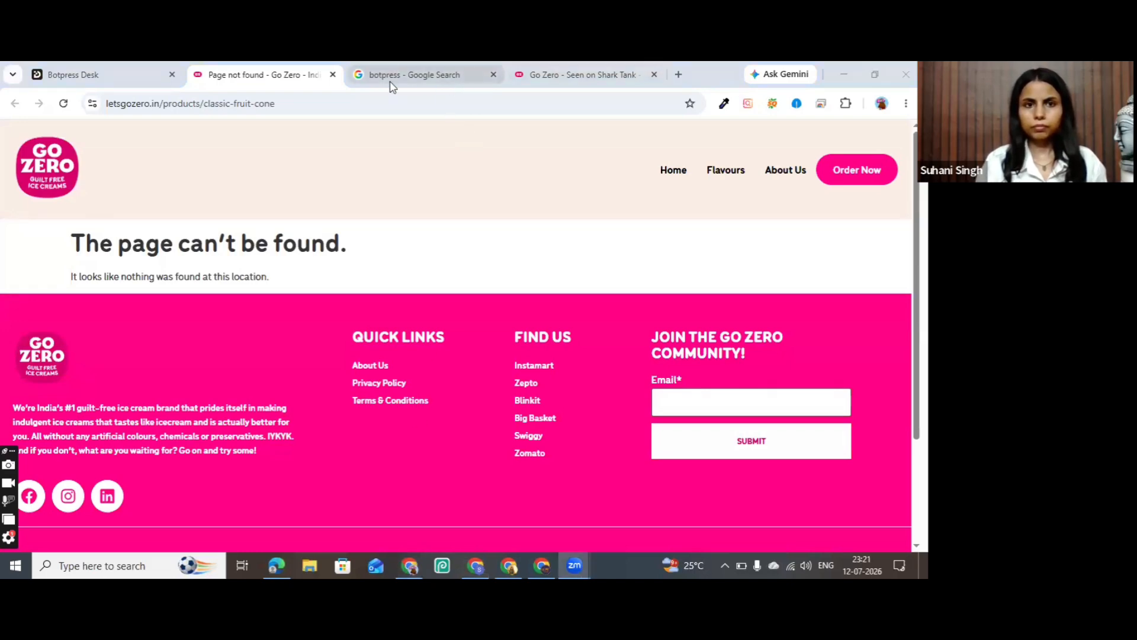
pyautogui.click(89, 71)
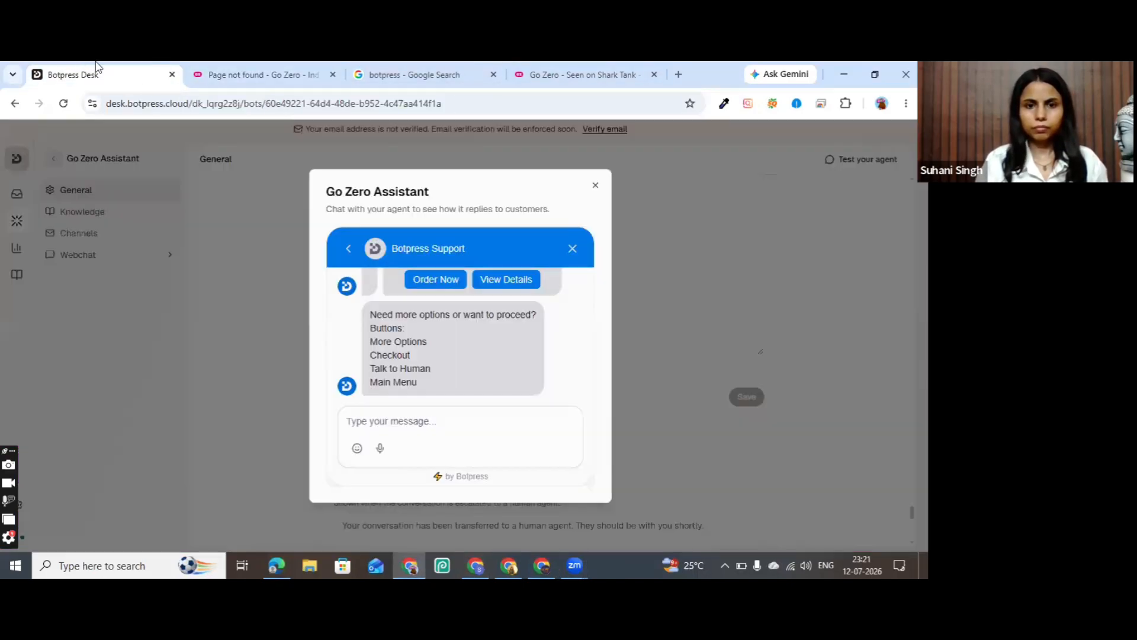
# Choose Order Now for the recommended cone in the test chat, read the reply and send the message "main menu".
pyautogui.click(444, 283)
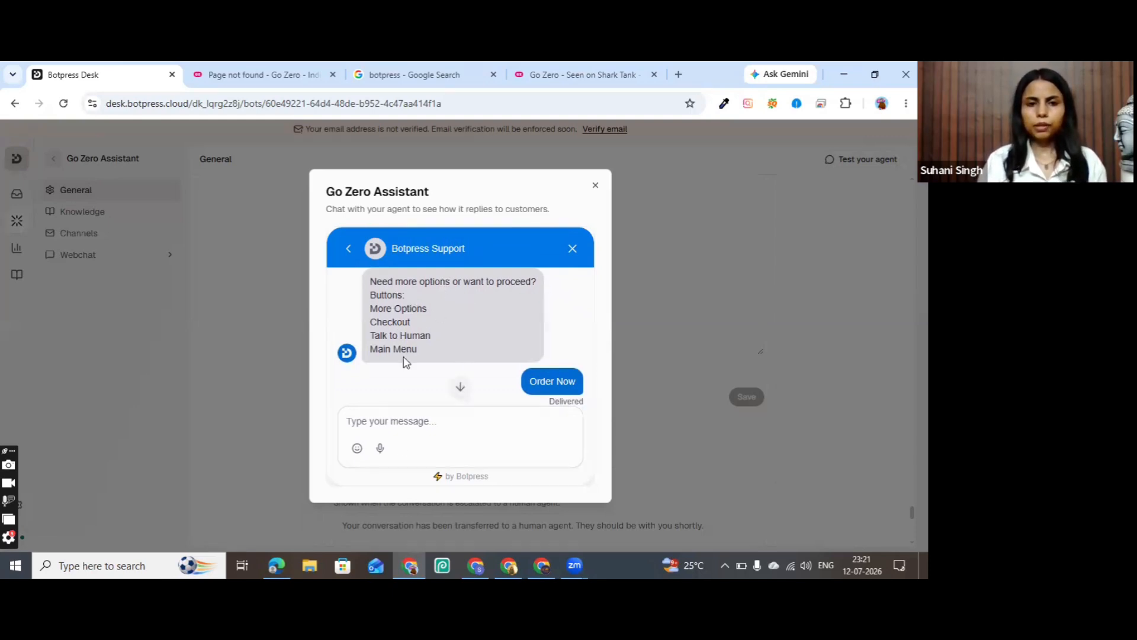
pyautogui.click(461, 388)
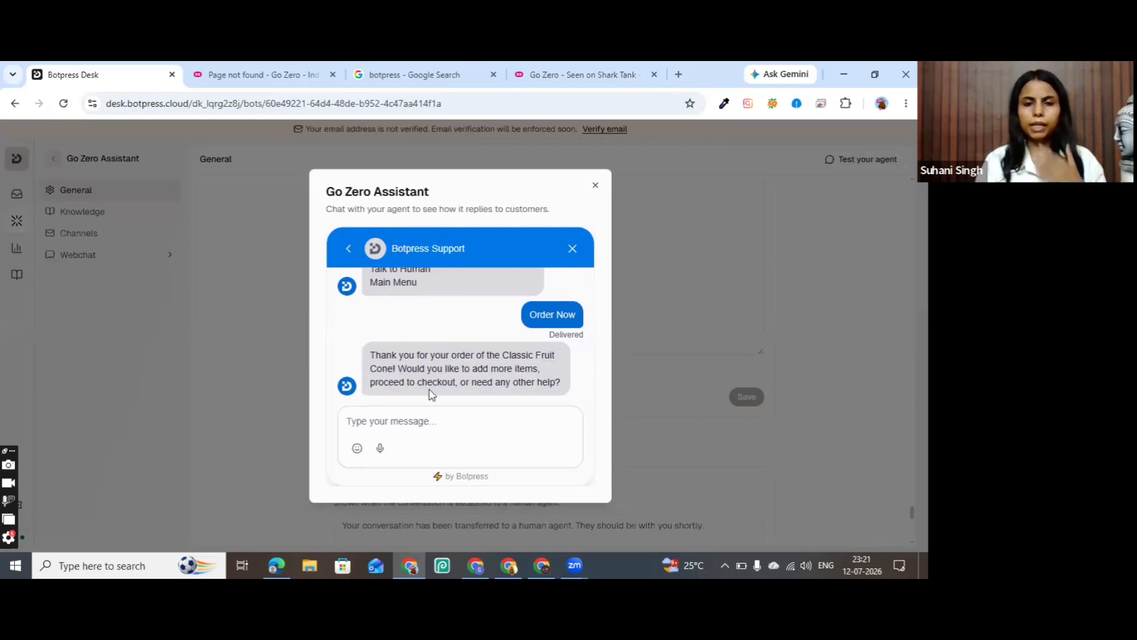
pyautogui.click(397, 424)
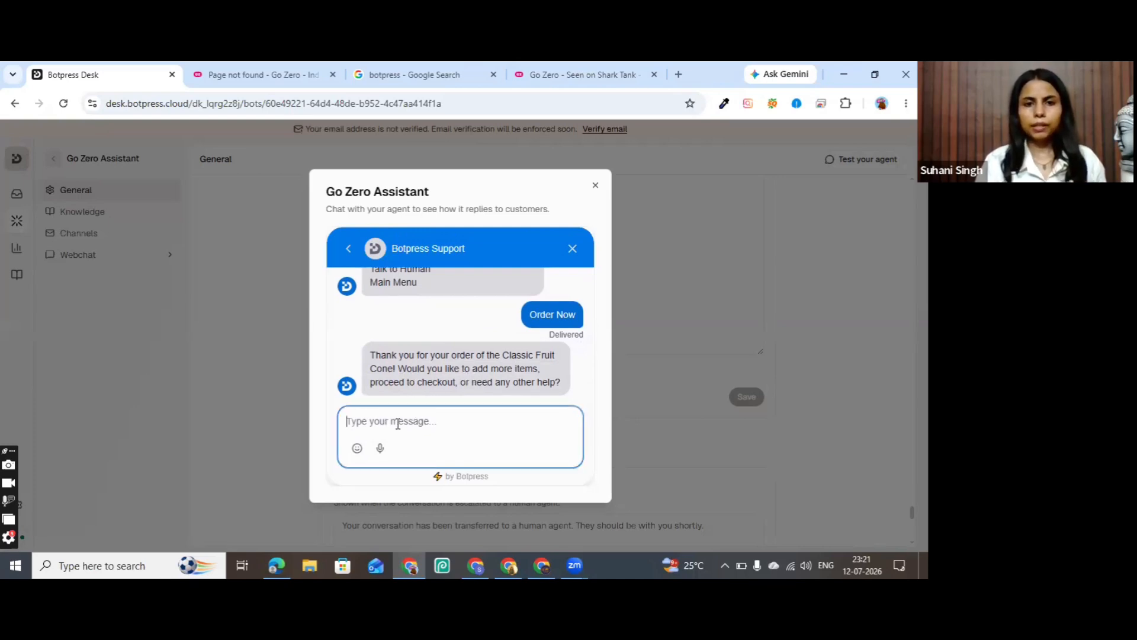
pyautogui.write('main manue')
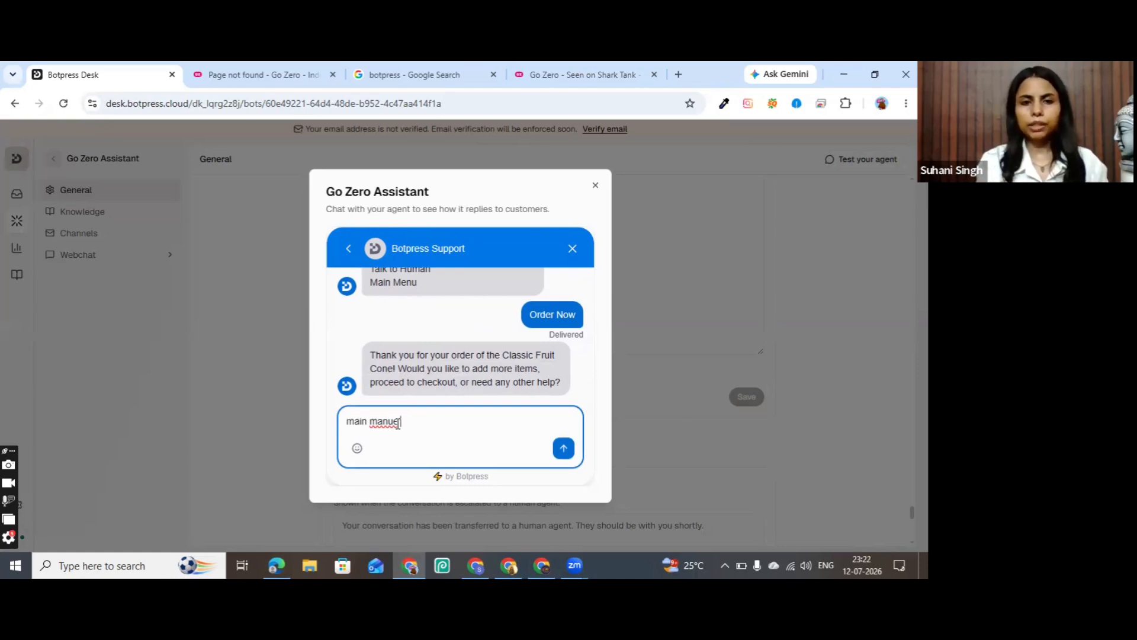
pyautogui.press('BackSpace')
pyautogui.press('BackSpace')
pyautogui.press('BackSpace')
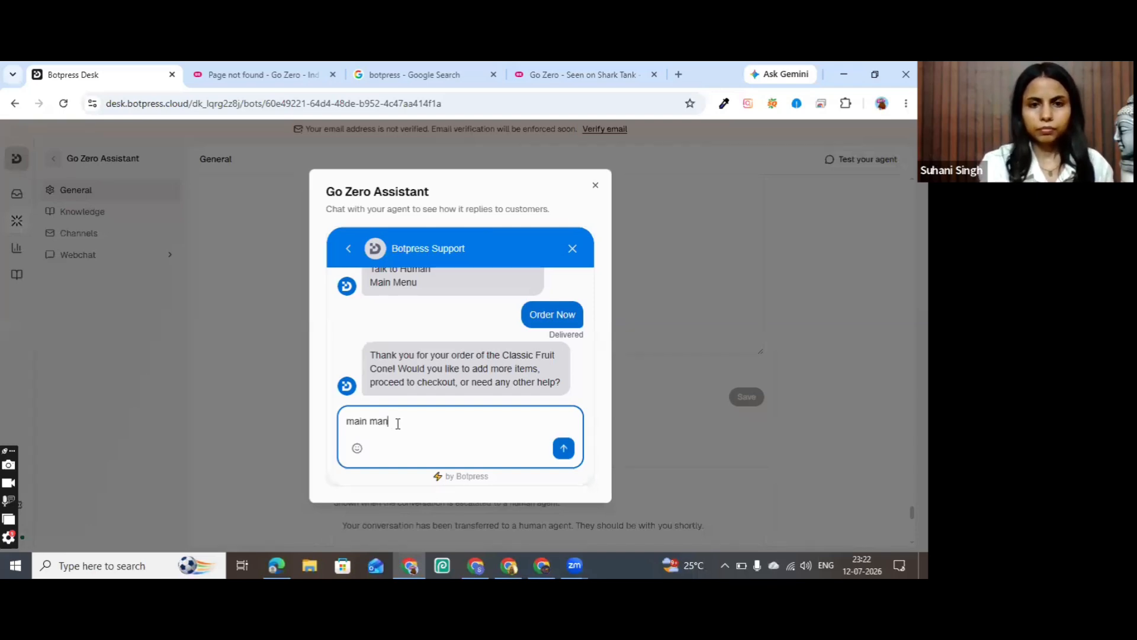
pyautogui.press('BackSpace')
pyautogui.press('BackSpace')
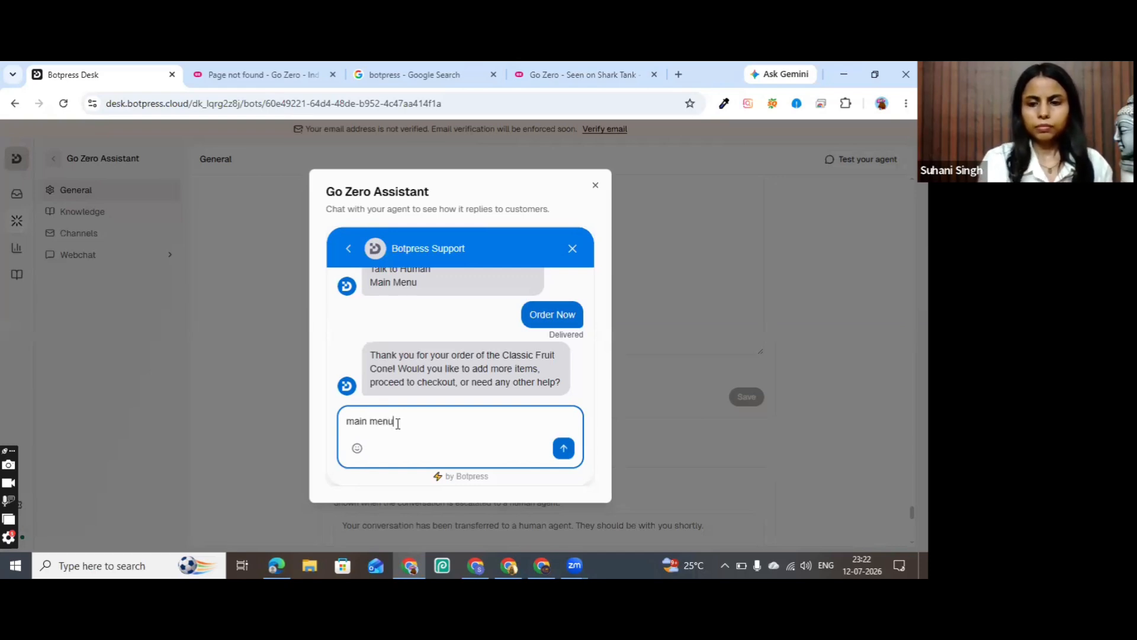
pyautogui.press('Return')
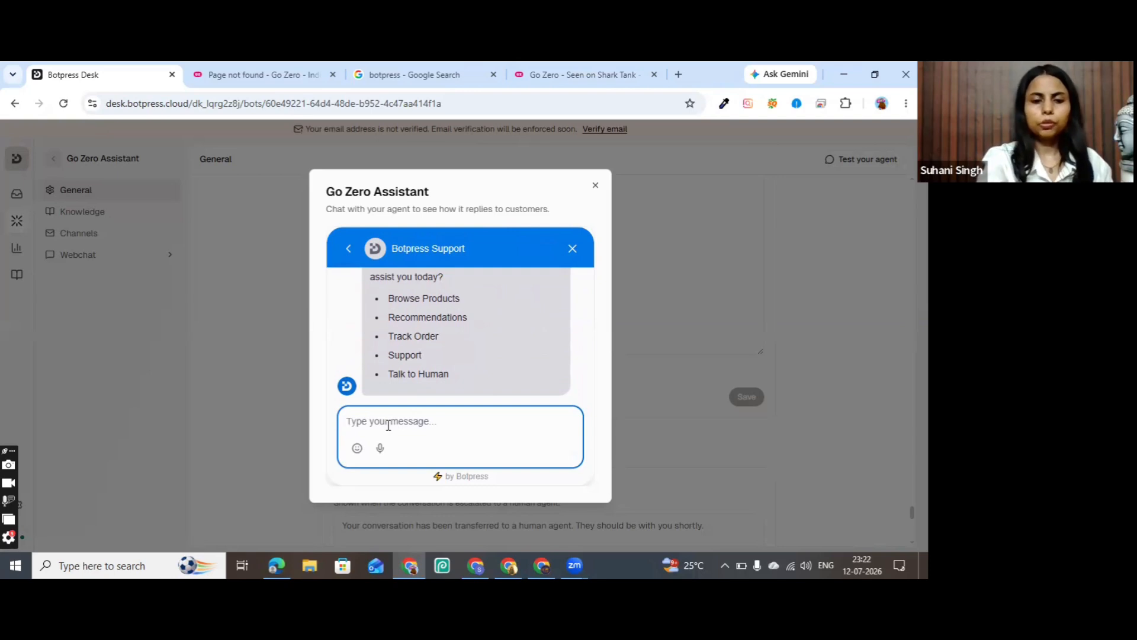
# Send "talk you" in the test chat to request a human agent, read the newest replies and close the chat.
pyautogui.write('talk you')
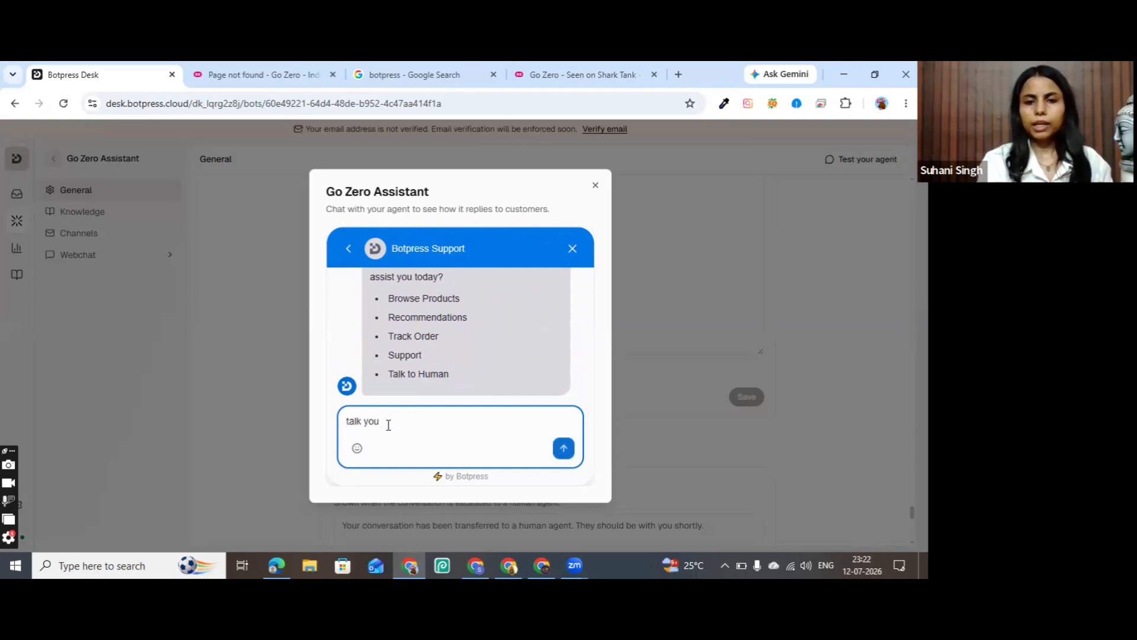
pyautogui.press('Return')
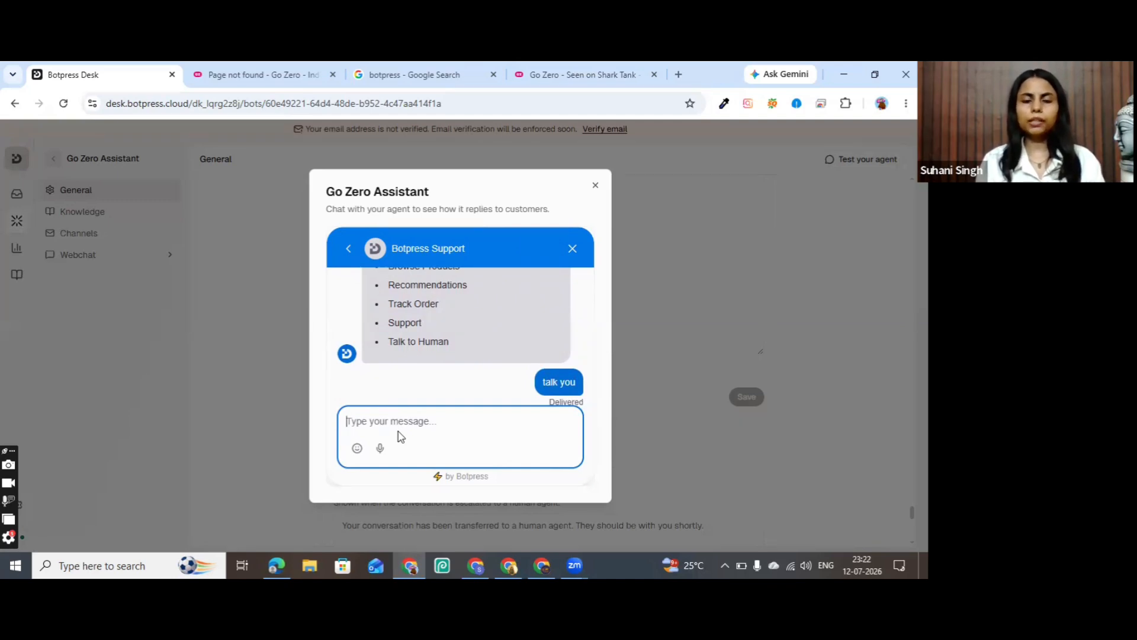
pyautogui.click(513, 379)
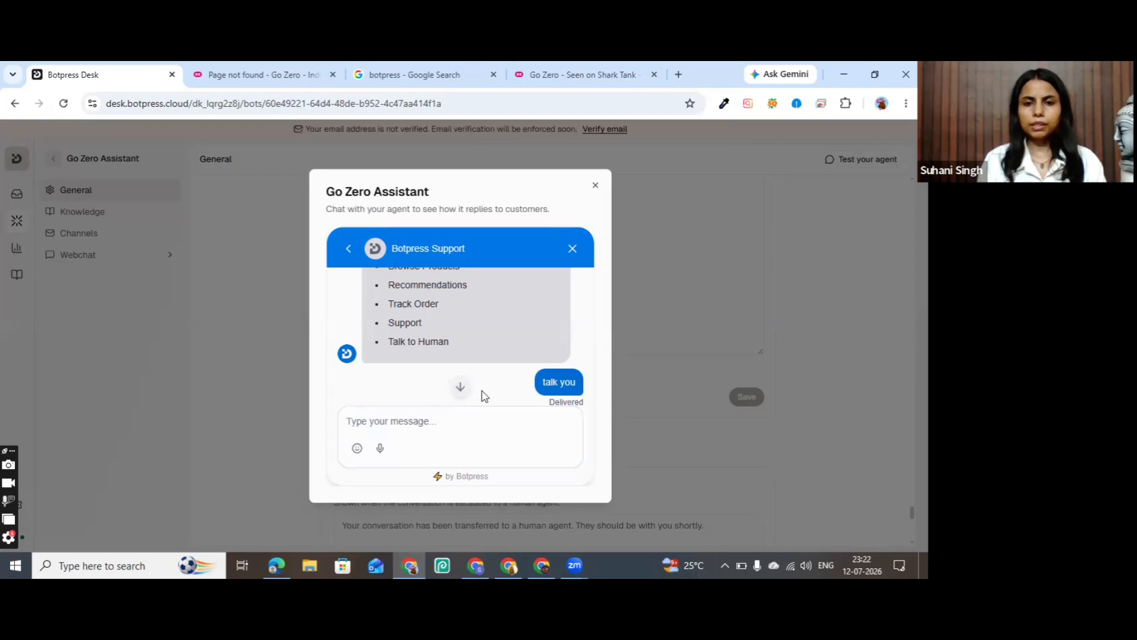
pyautogui.click(464, 387)
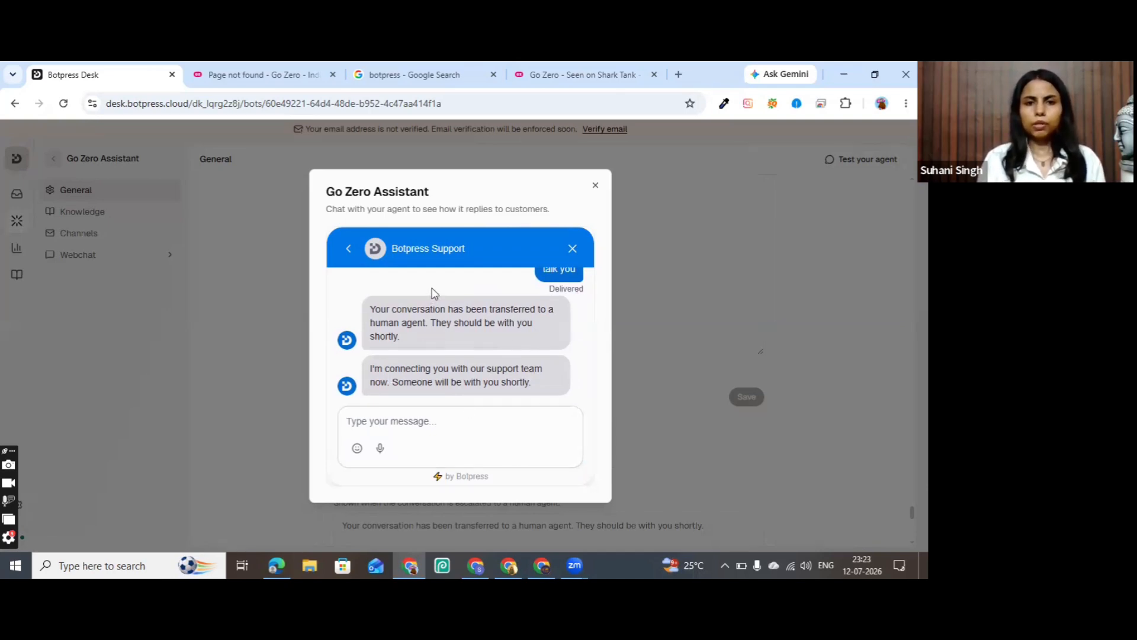
pyautogui.moveTo(480, 202); pyautogui.dragTo(472, 218)
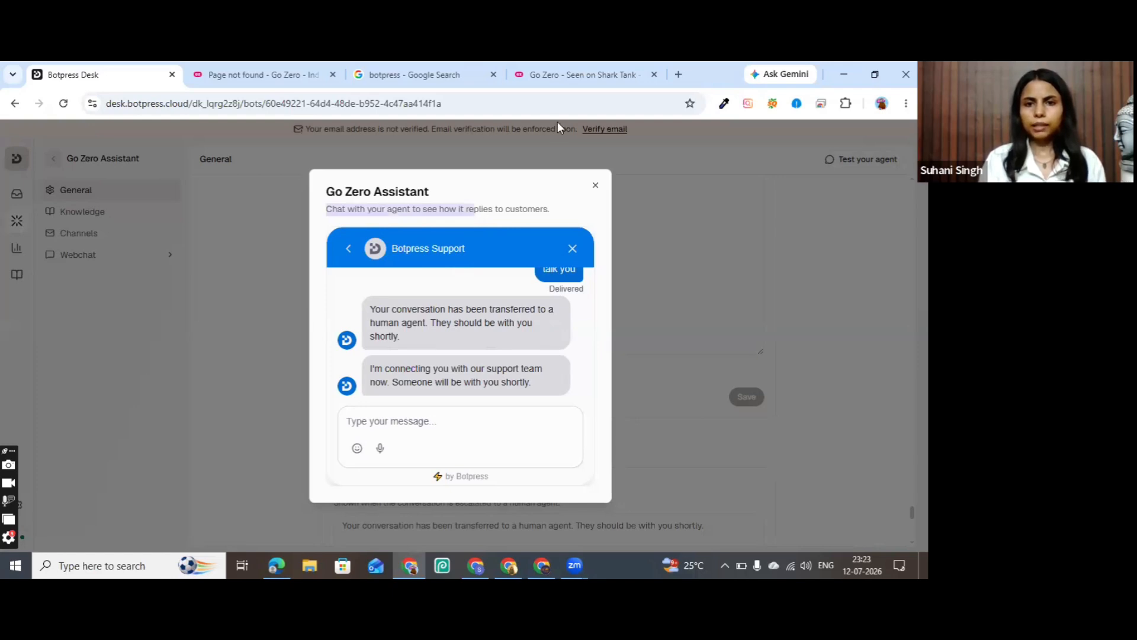
pyautogui.click(596, 186)
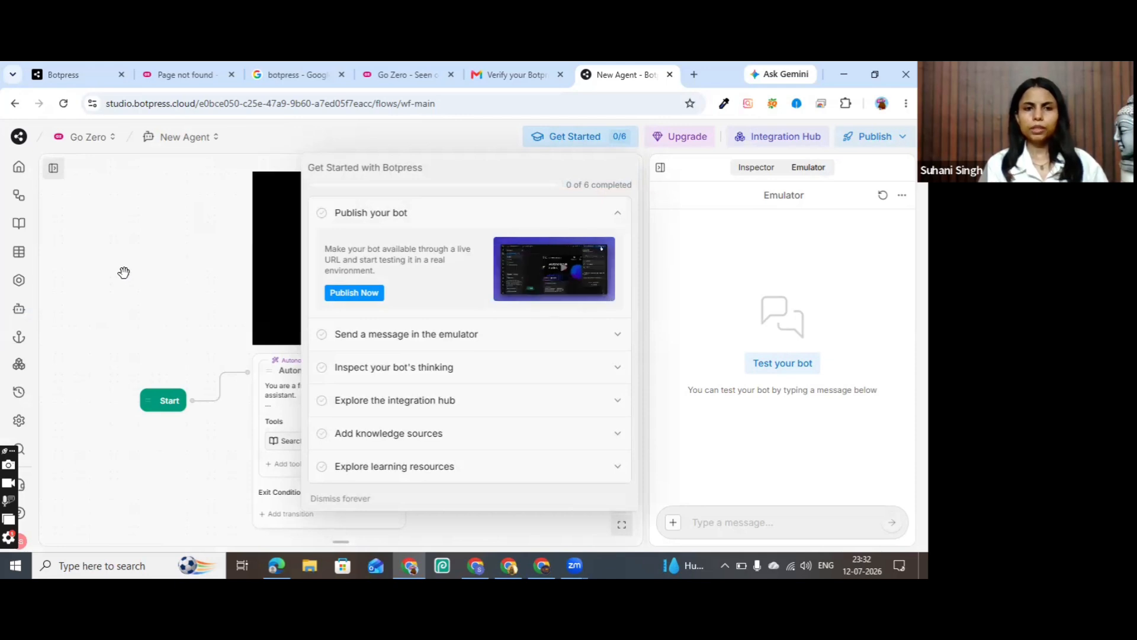
# Dismiss the Get Started checklist and browse the Integration Hub categories, including communication channels, CRM, project management and e-commerce.
pyautogui.click(123, 273)
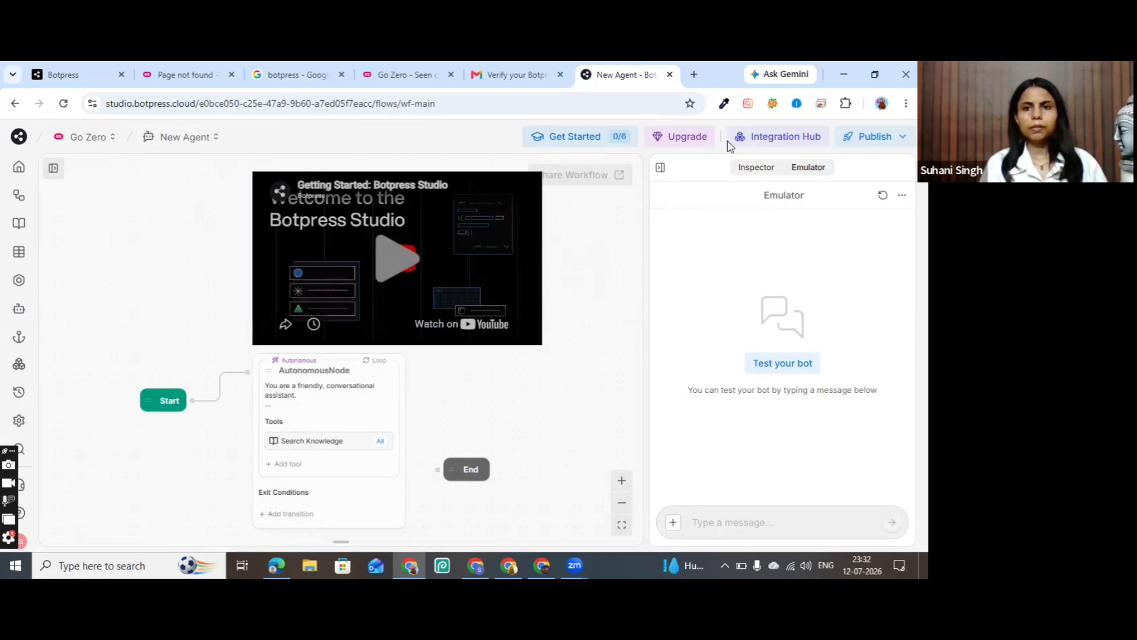
pyautogui.click(756, 137)
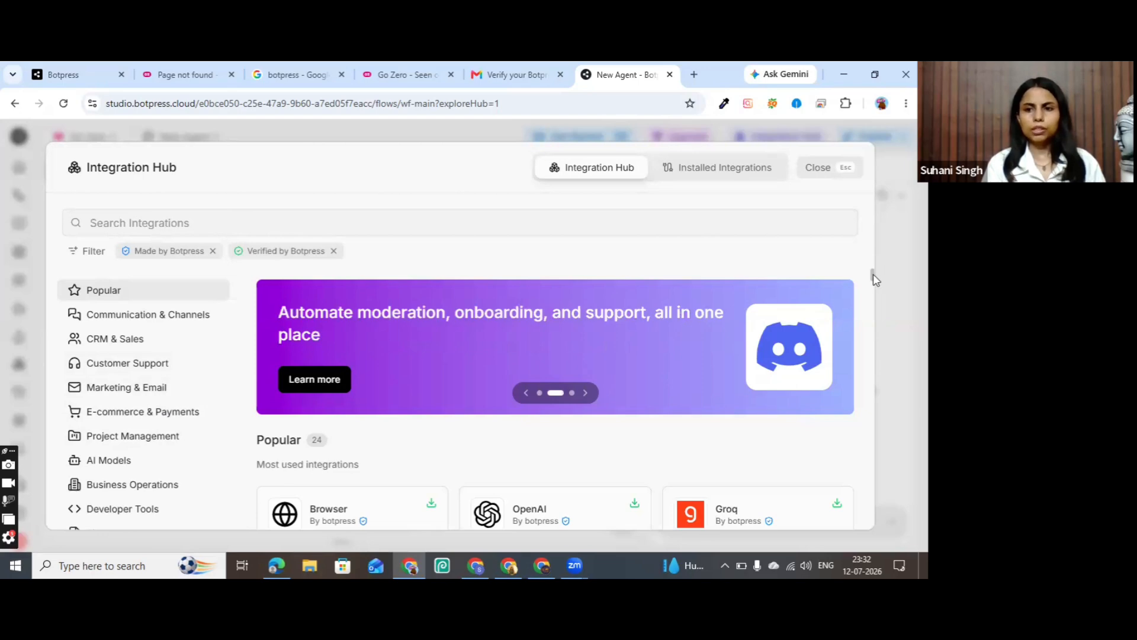
pyautogui.scroll(-8, 875, 277)
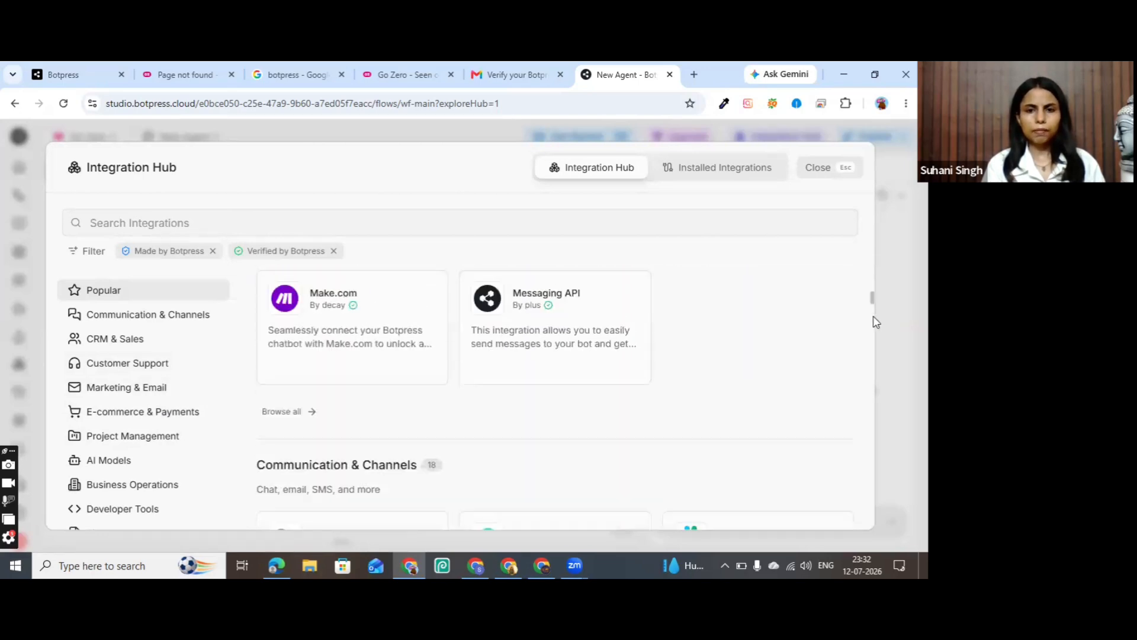
pyautogui.scroll(-6, 875, 320)
pyautogui.scroll(2, 876, 315)
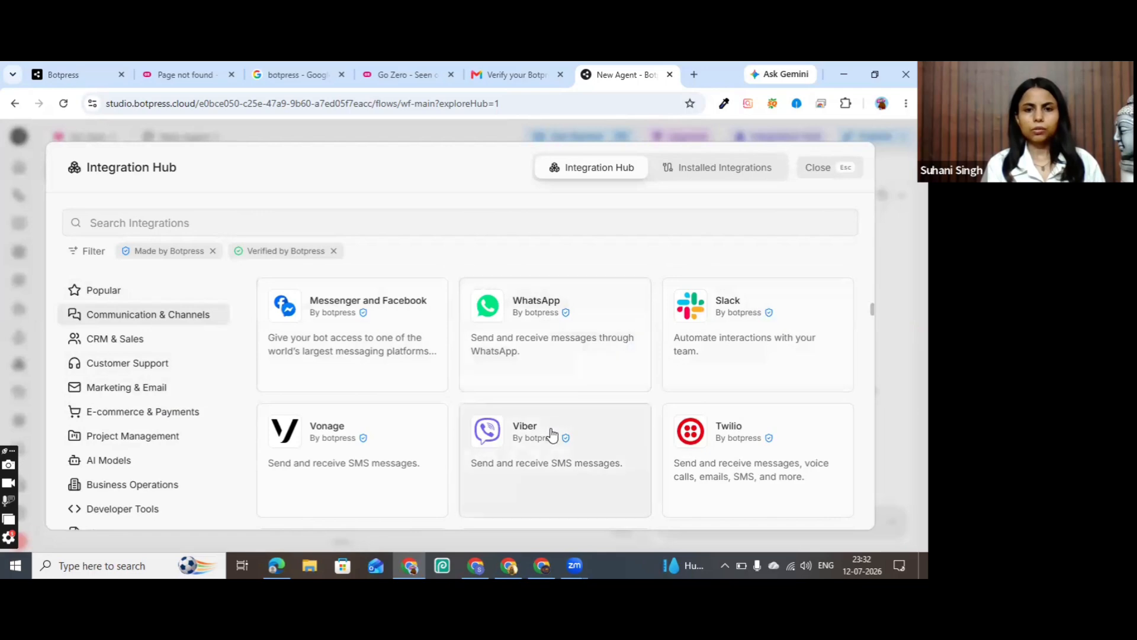
pyautogui.scroll(-10, 871, 326)
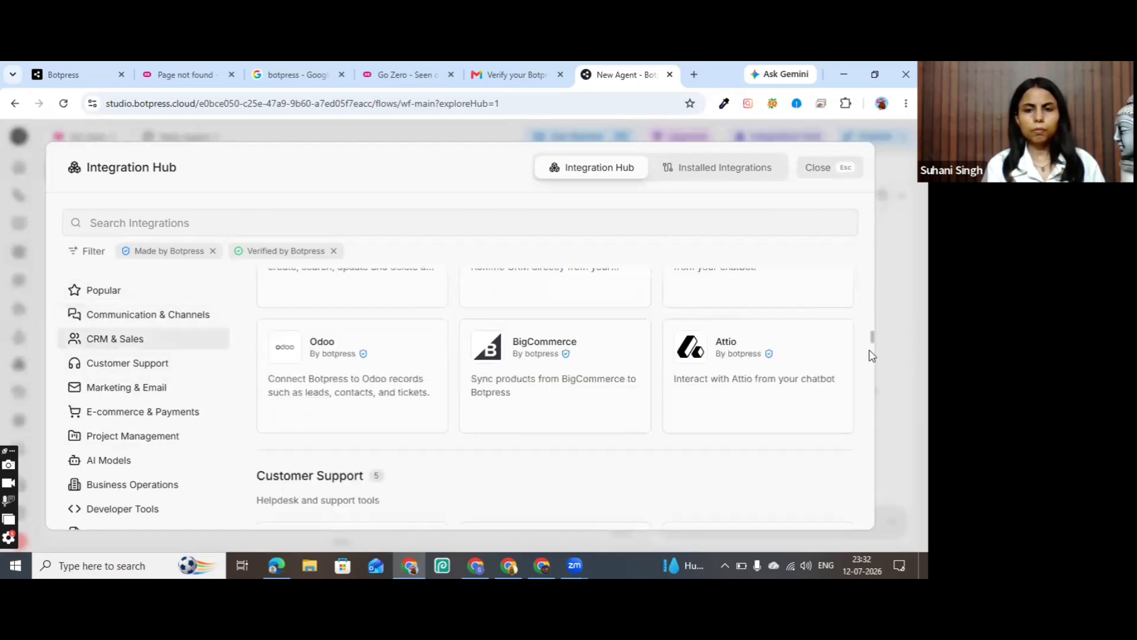
pyautogui.scroll(-15, 871, 356)
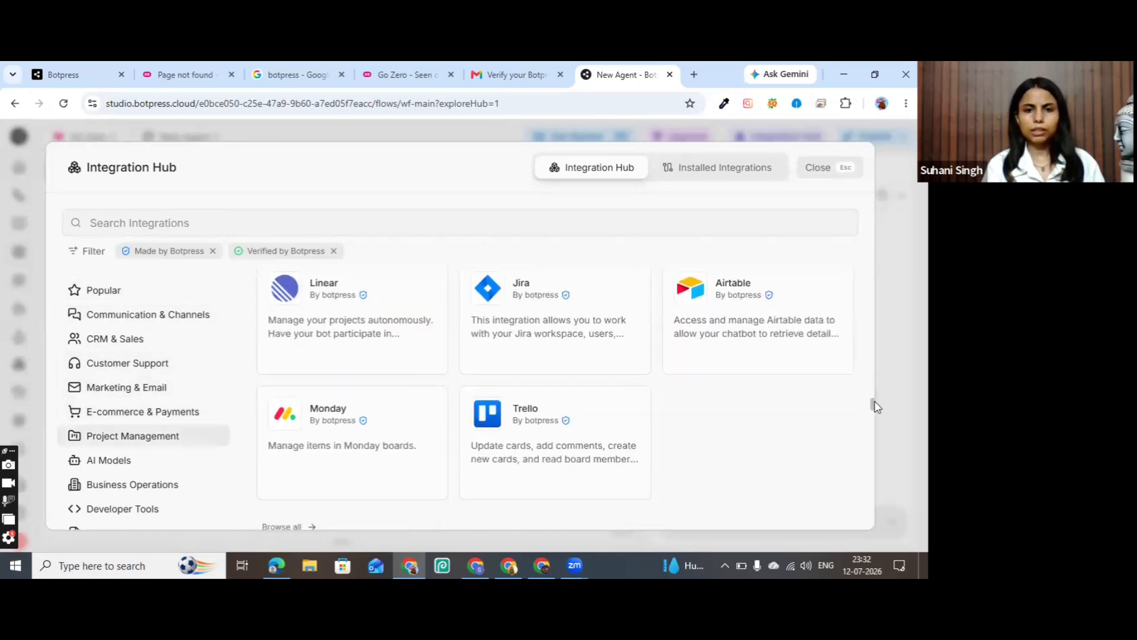
pyautogui.scroll(-2, 874, 406)
pyautogui.moveTo(873, 406); pyautogui.dragTo(874, 381)
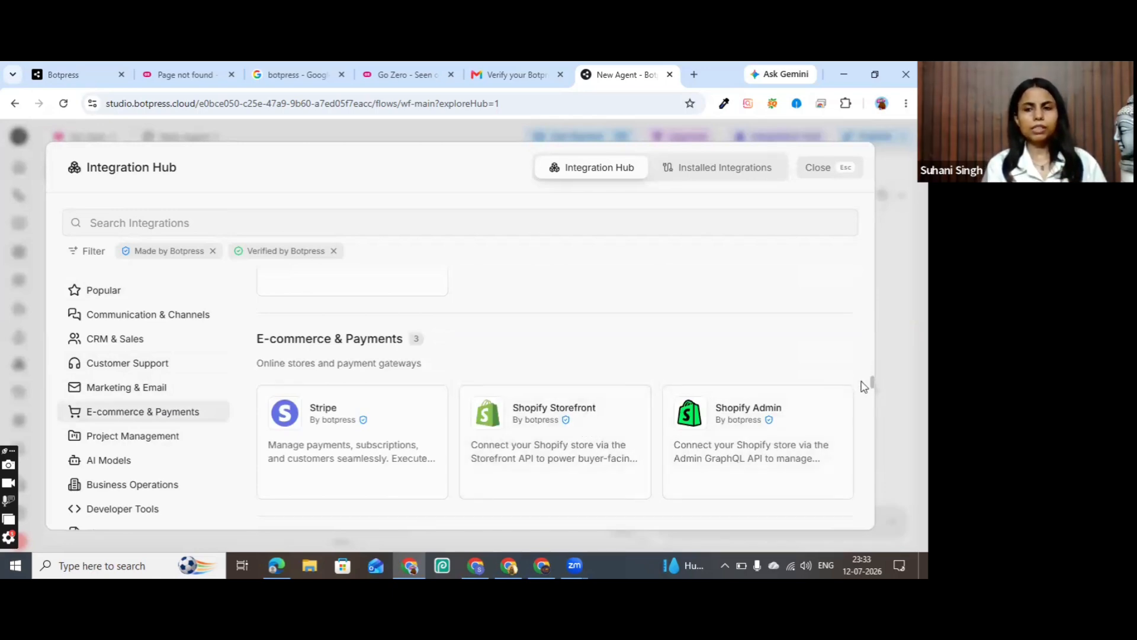
pyautogui.moveTo(874, 386); pyautogui.dragTo(873, 261)
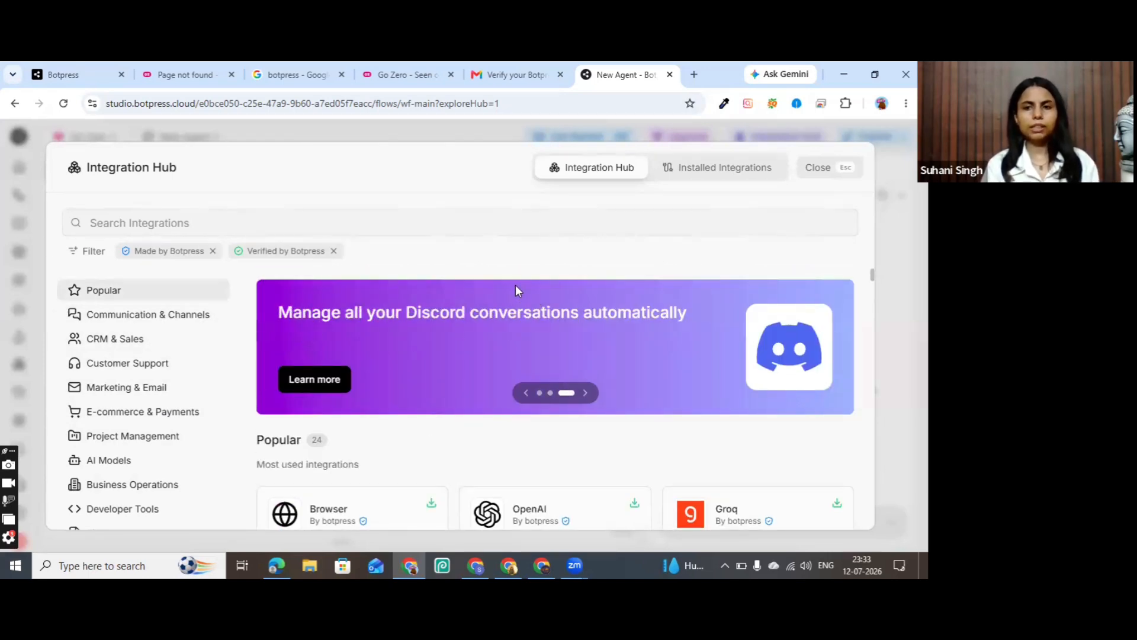
pyautogui.press('Escape')
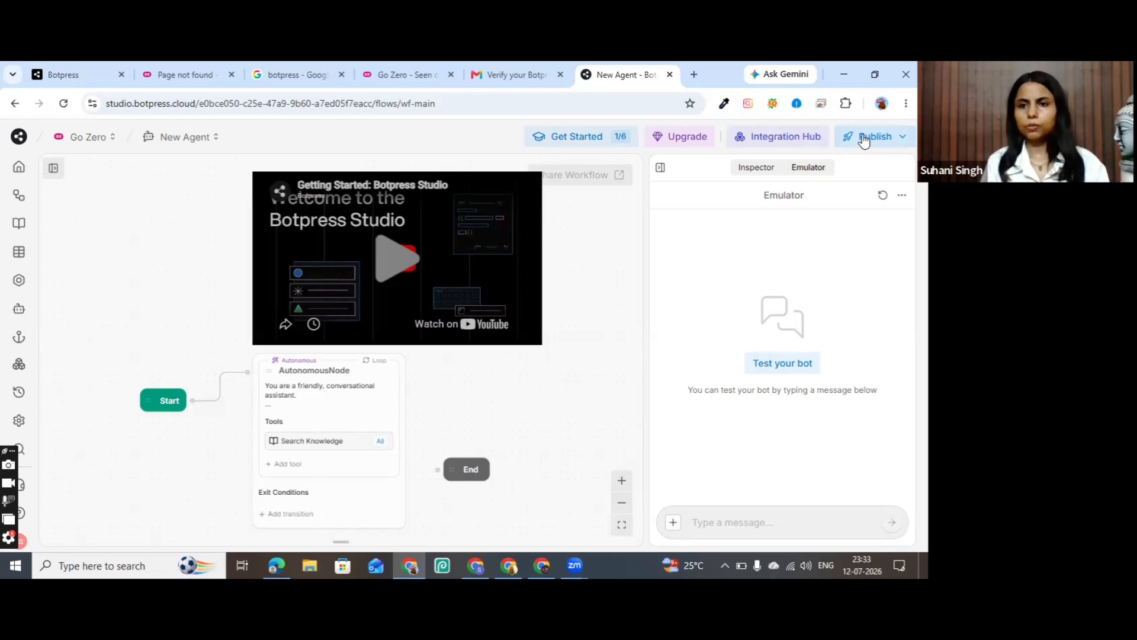
# Publish the agent's changes and copy the link to its live webchat.
pyautogui.click(864, 141)
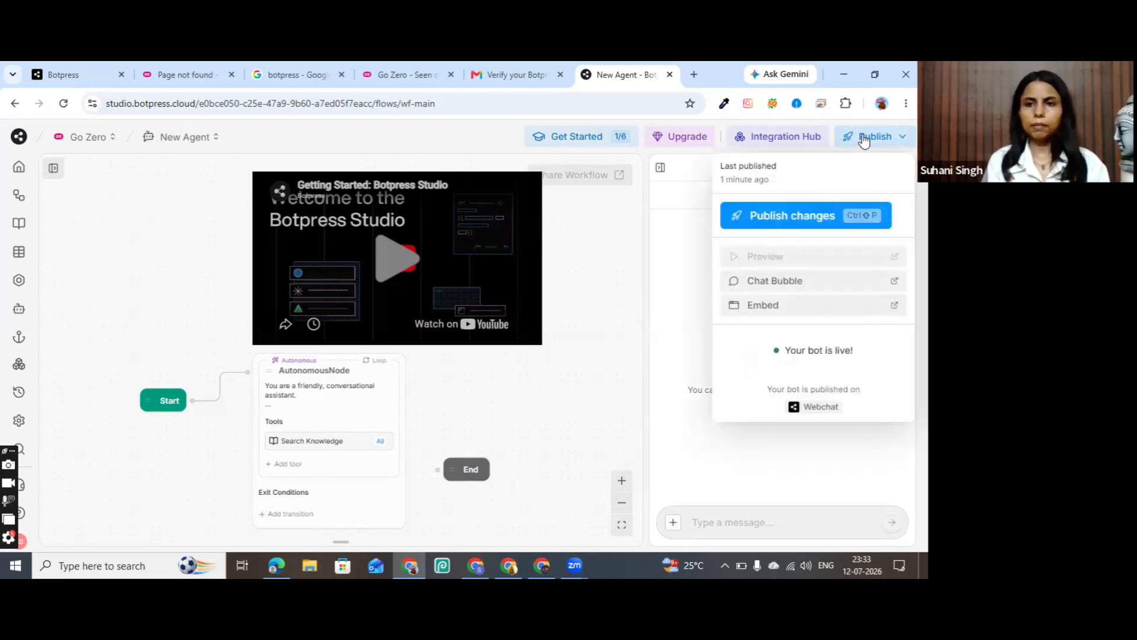
pyautogui.click(805, 215)
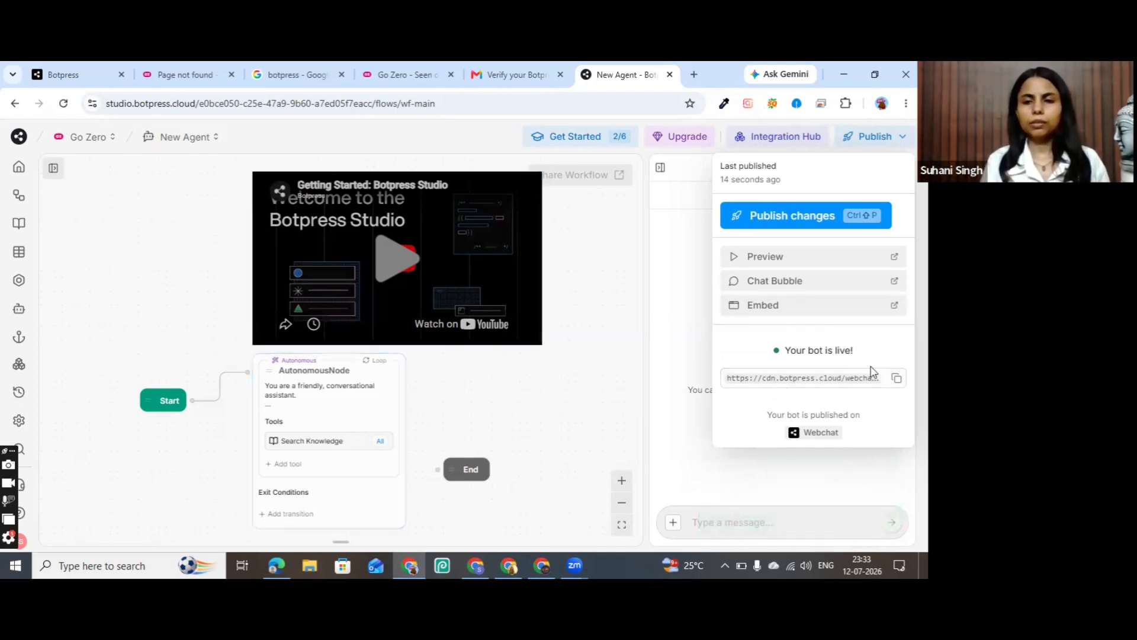
pyautogui.click(896, 378)
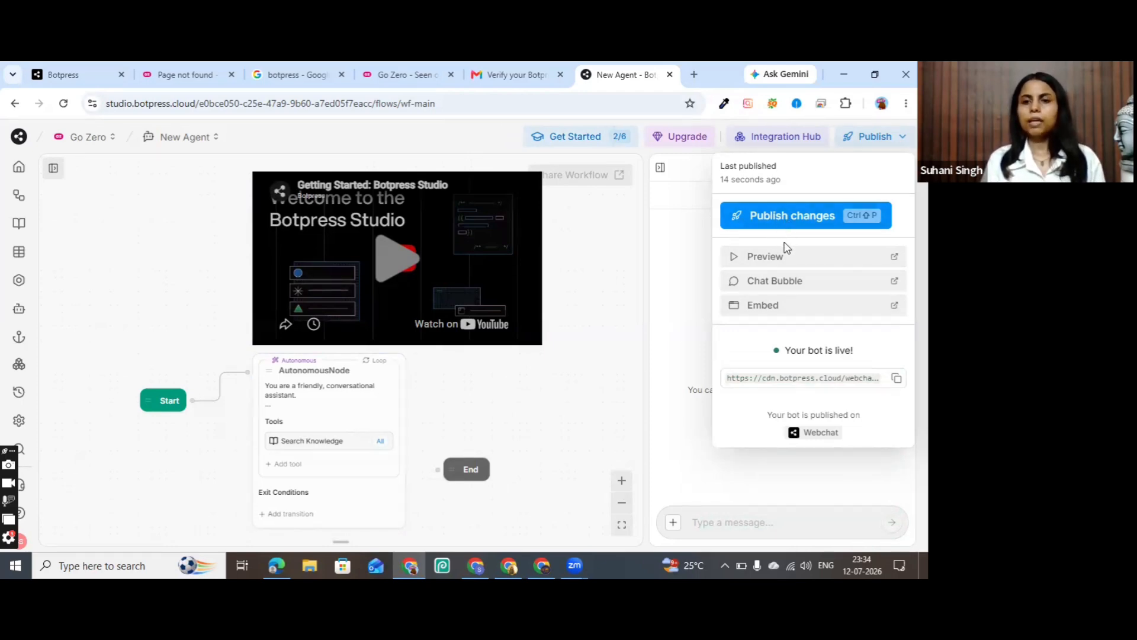
# Open the webchat's embed deploy settings, copy the embed code and select Chat Bubble as the chat launcher.
pyautogui.click(776, 311)
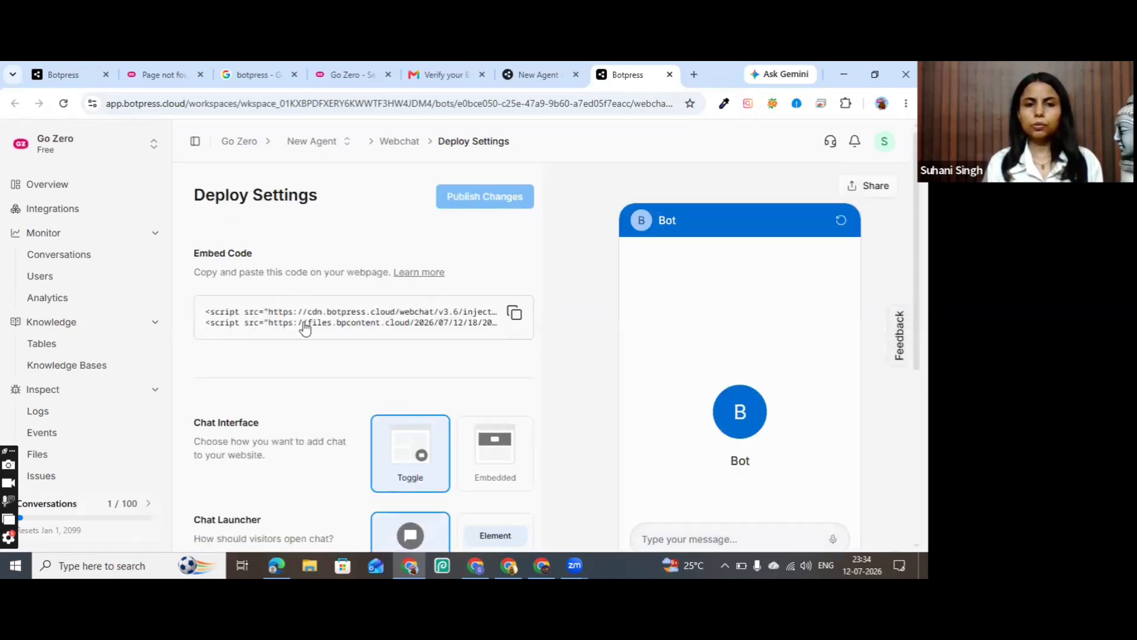
pyautogui.click(517, 316)
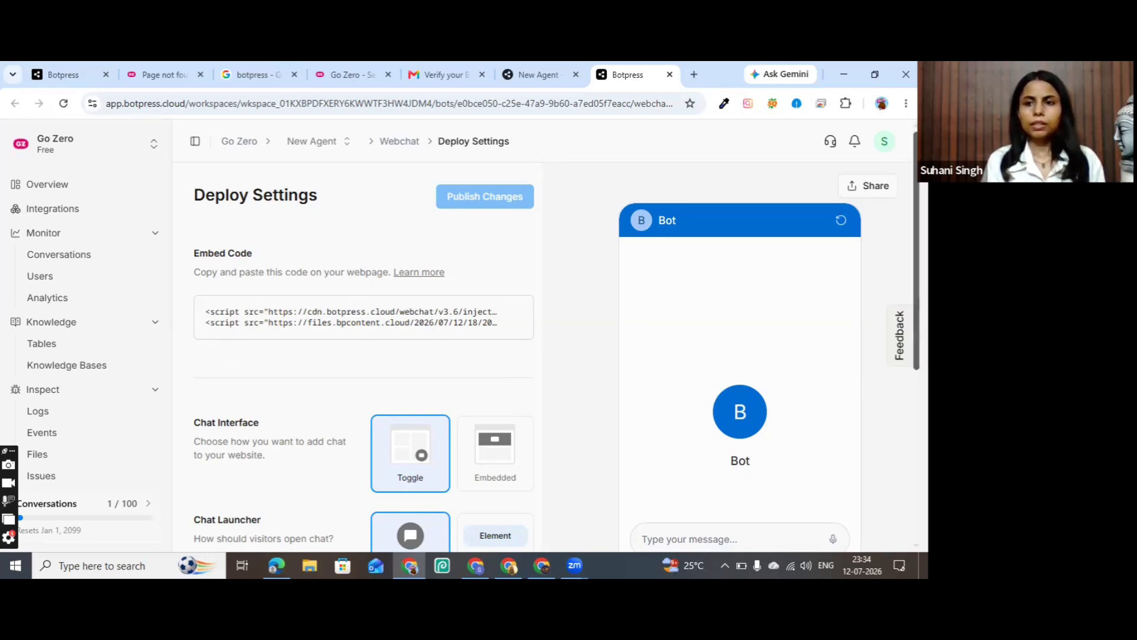
pyautogui.scroll(-2, 364, 356)
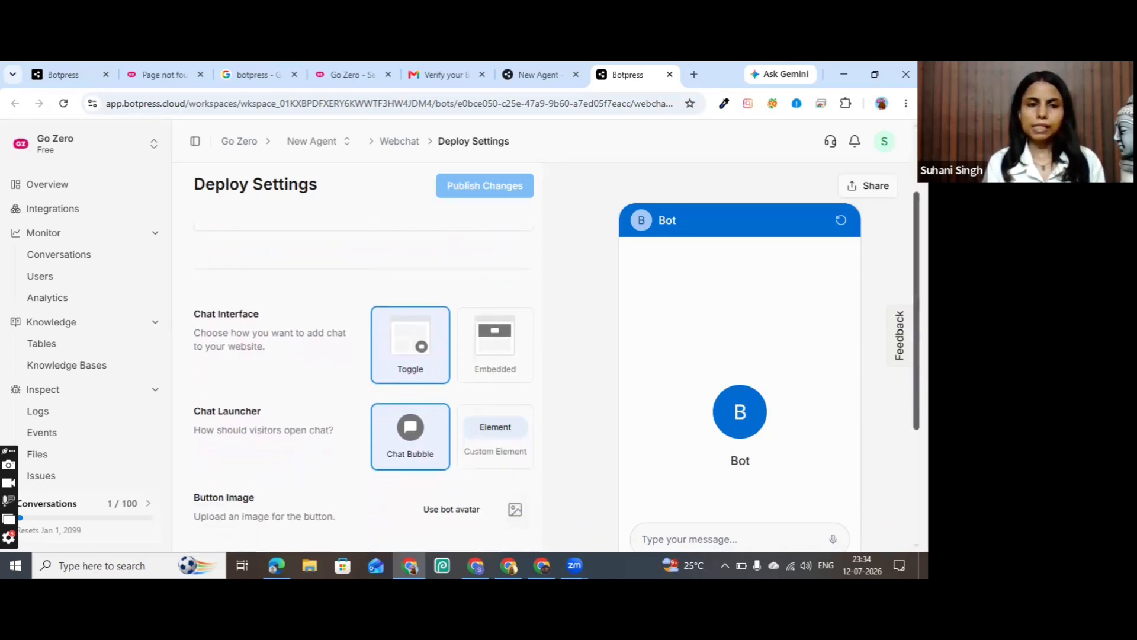
pyautogui.moveTo(916, 355); pyautogui.dragTo(916, 366)
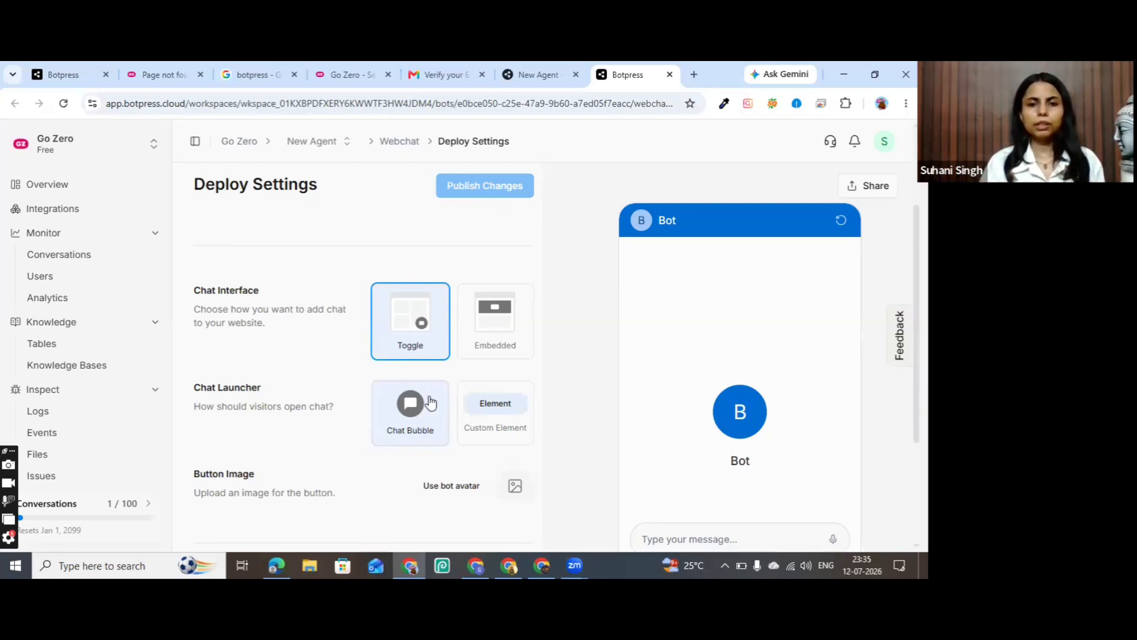
pyautogui.click(407, 430)
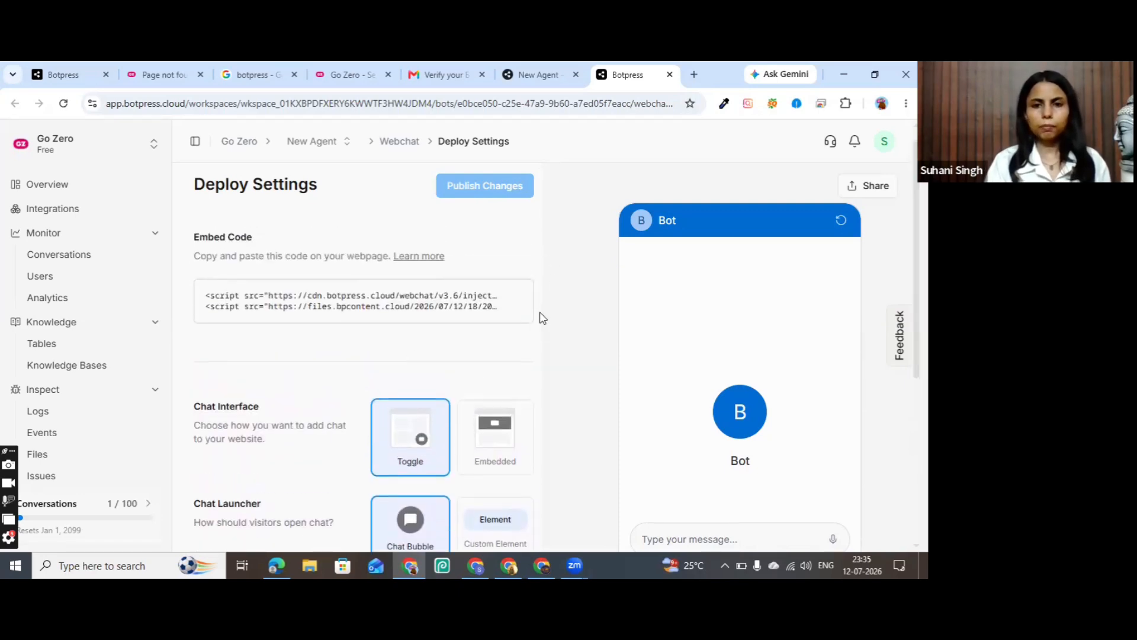
# Copy the embed code again and open the bot's shareable webchat page.
pyautogui.click(513, 300)
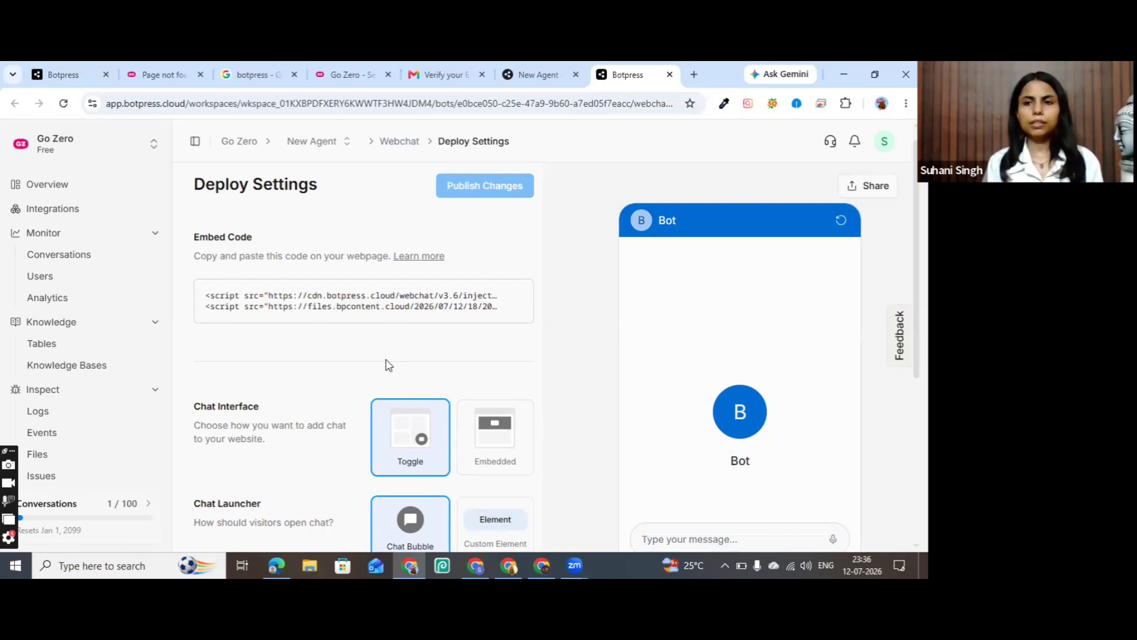
pyautogui.click(878, 193)
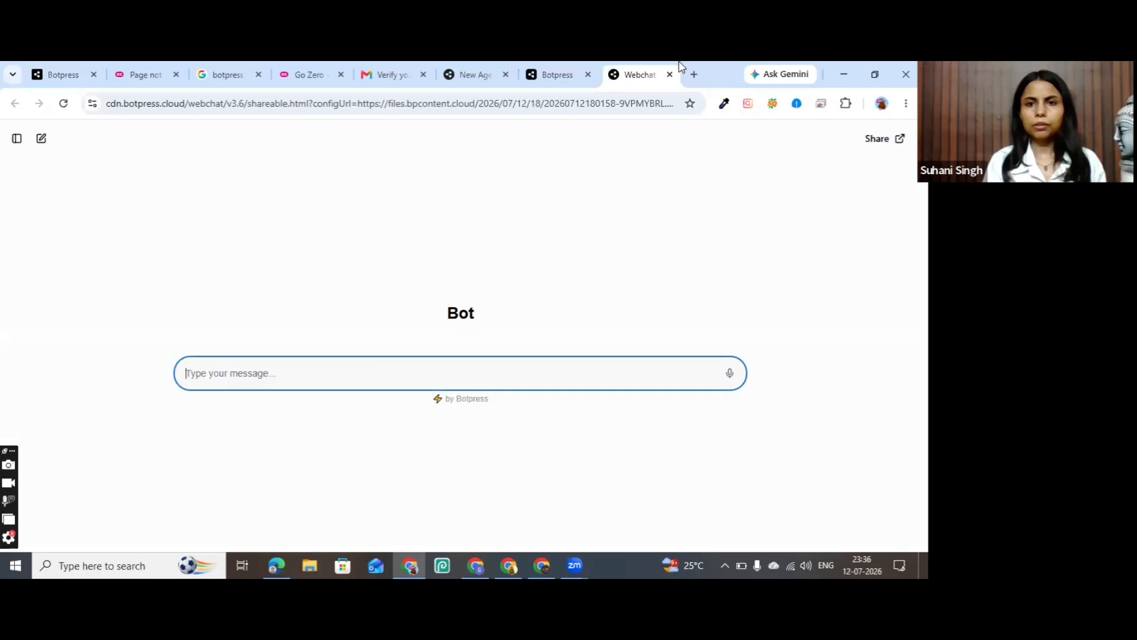
# Open a new browser tab and search Google for "real estate business near me".
pyautogui.click(695, 75)
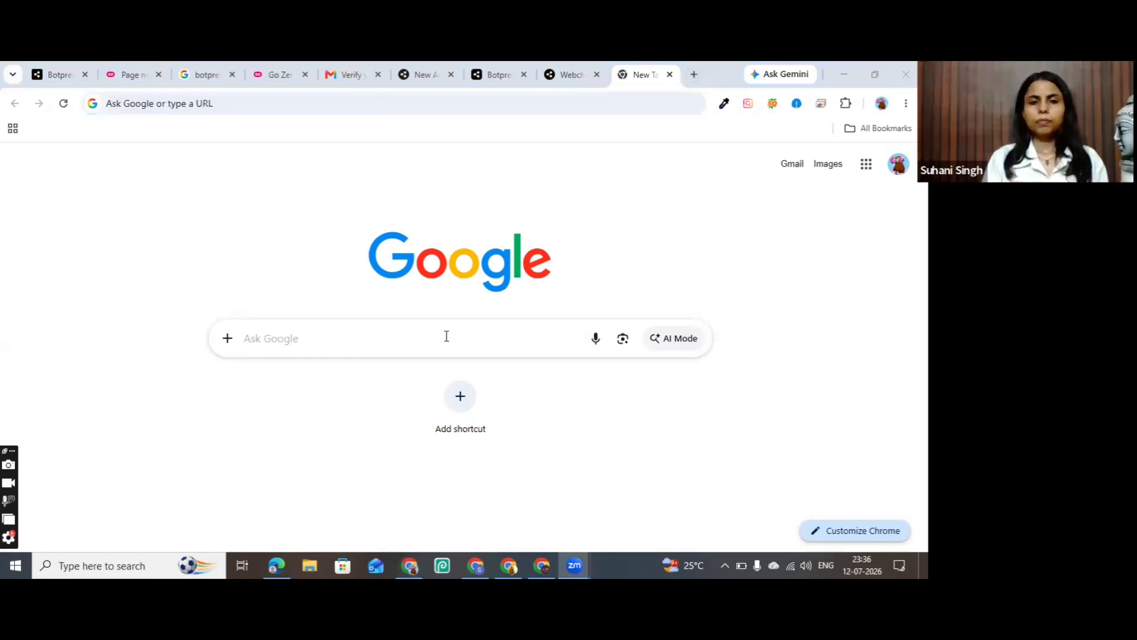
pyautogui.click(412, 335)
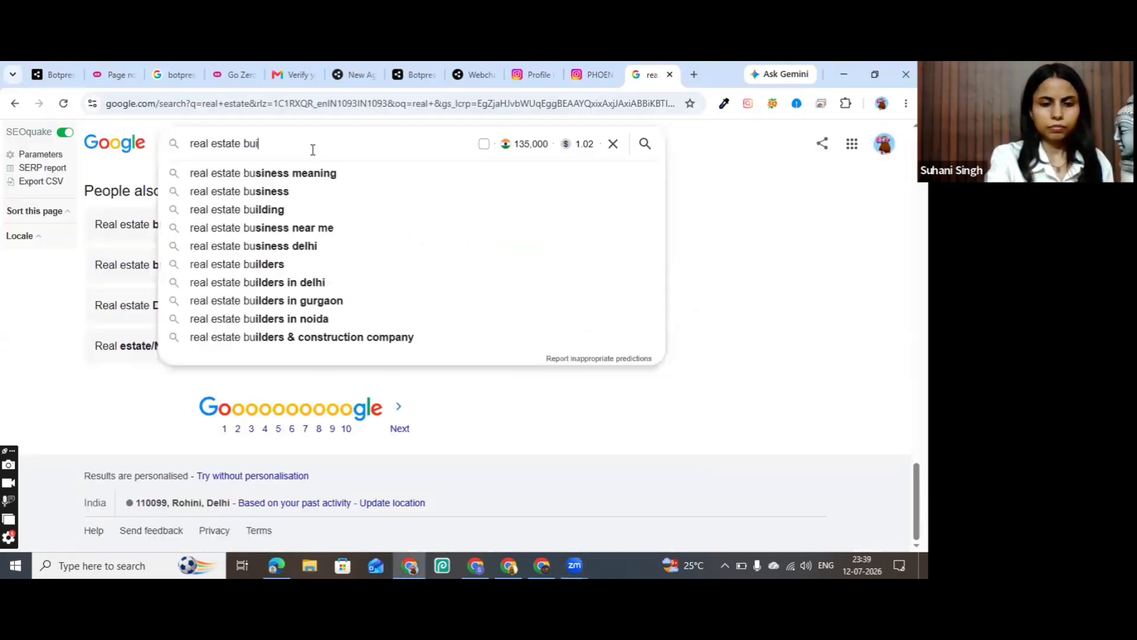
pyautogui.write('i')
pyautogui.press('BackSpace')
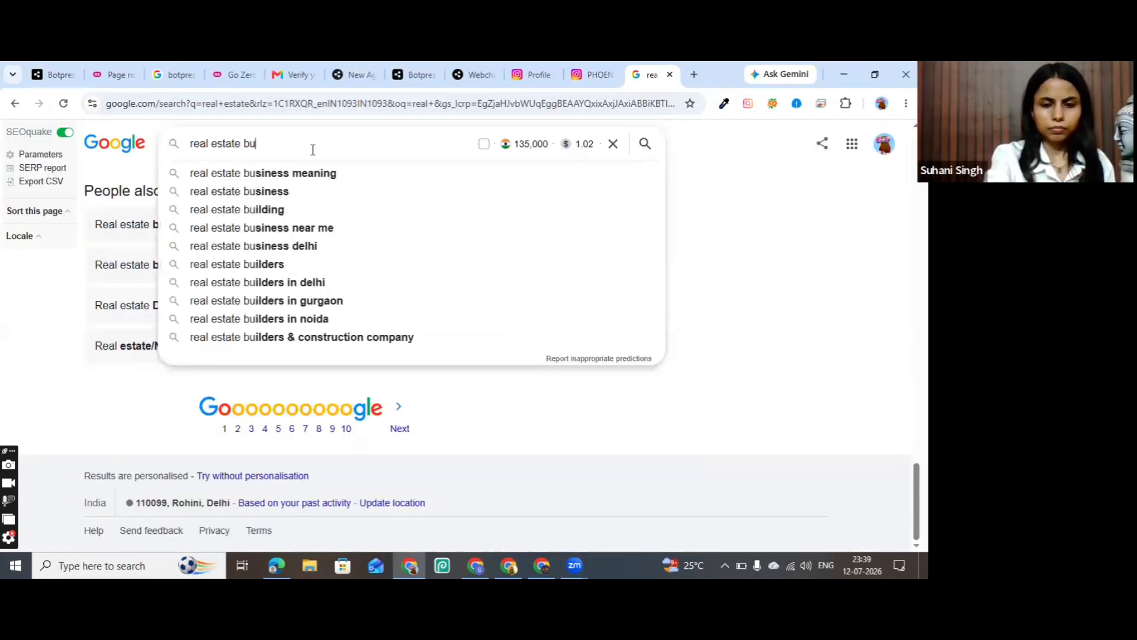
pyautogui.write('siness')
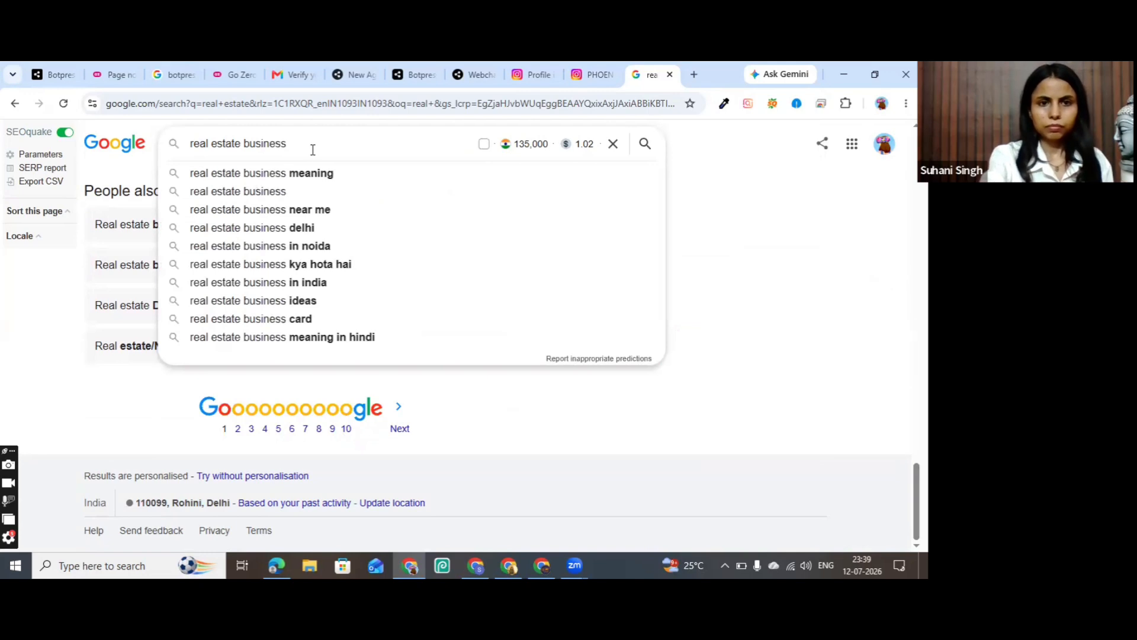
pyautogui.write(' near')
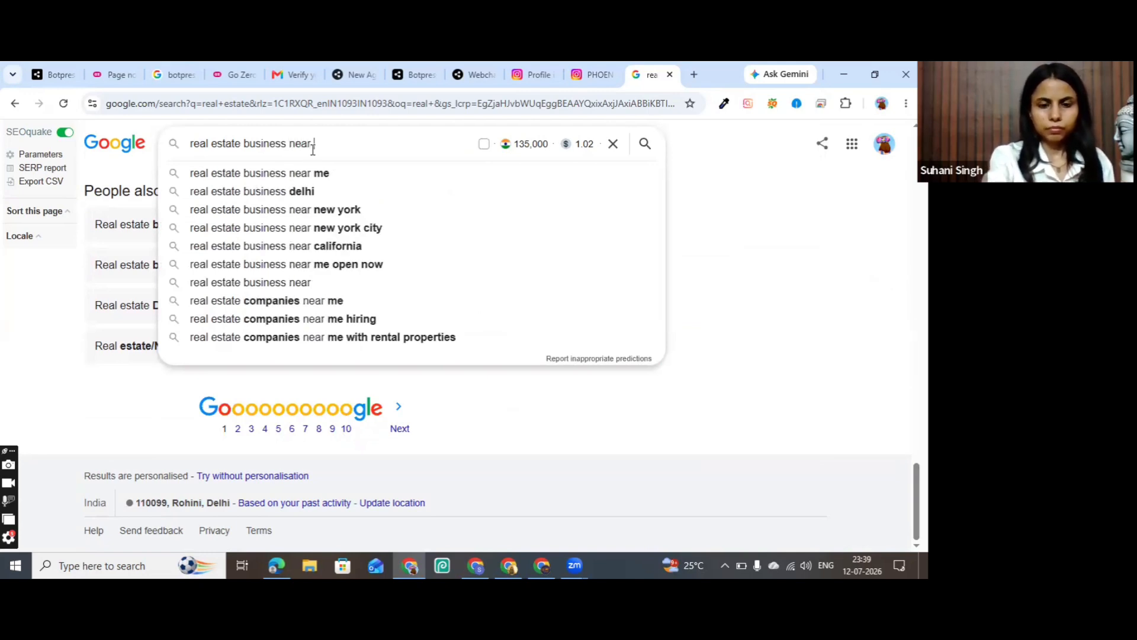
pyautogui.write(' me')
pyautogui.press('Return')
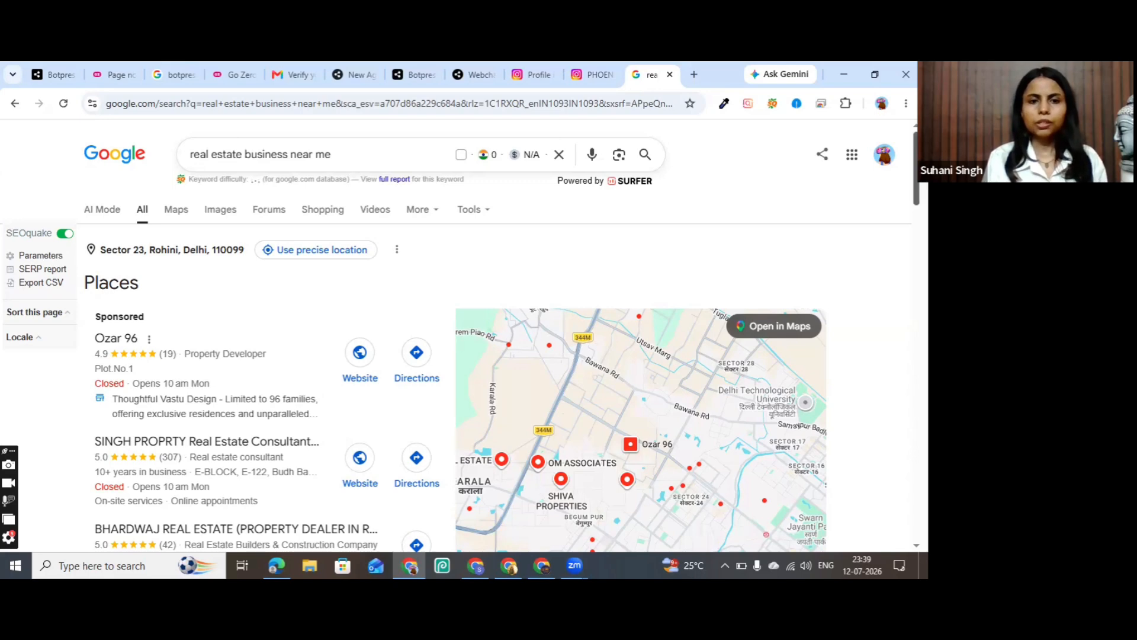
# Open the Ozar 96 website from the Places results and look through its home page, including the gallery section.
pyautogui.scroll(-3, 415, 355)
pyautogui.scroll(1, 414, 356)
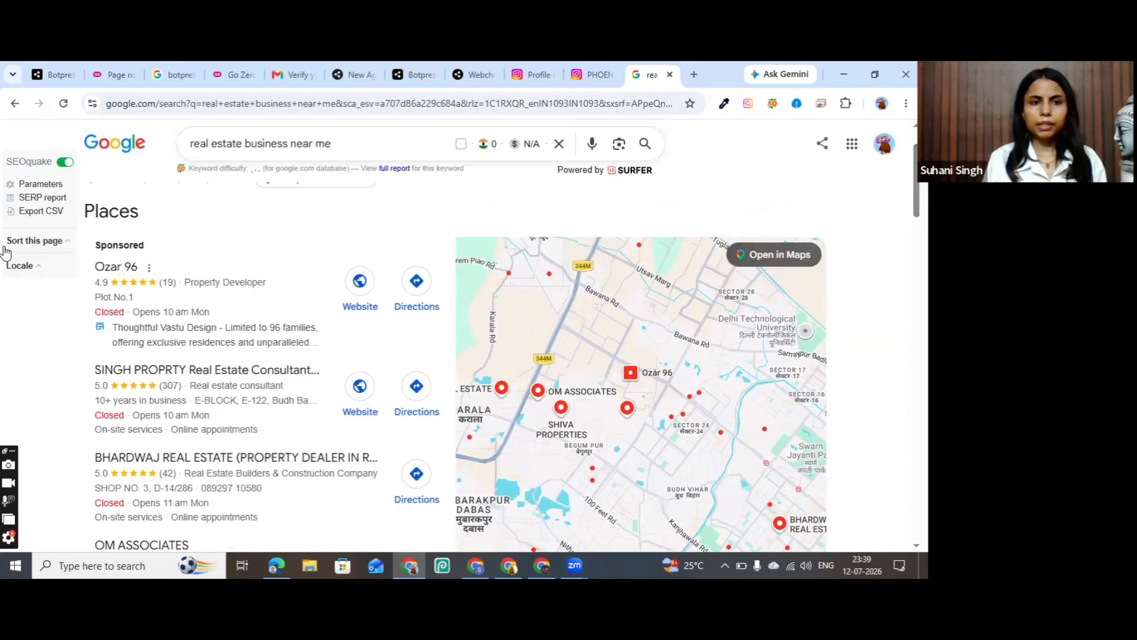
pyautogui.click(361, 283)
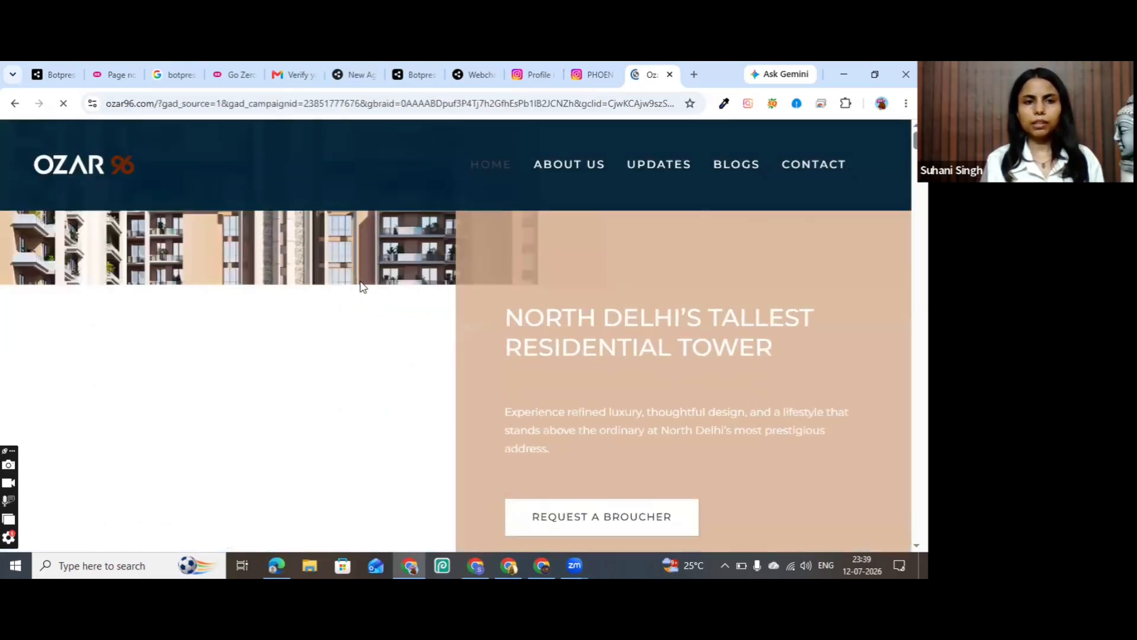
pyautogui.scroll(-2, 545, 324)
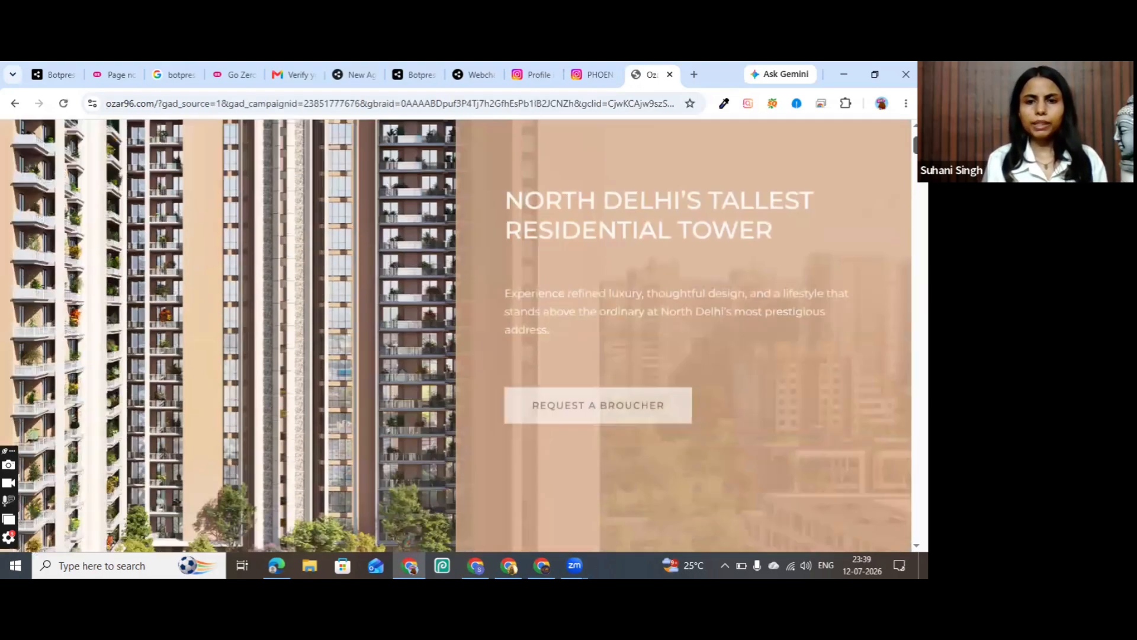
pyautogui.scroll(-20, 457, 336)
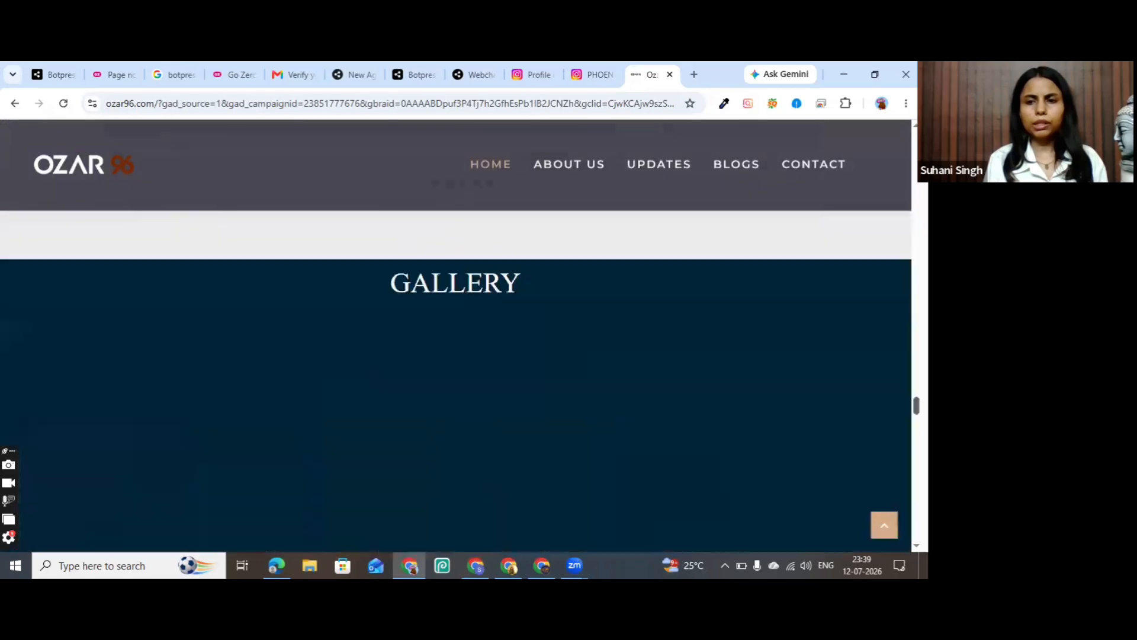
pyautogui.scroll(-8, 456, 336)
pyautogui.scroll(15, 889, 314)
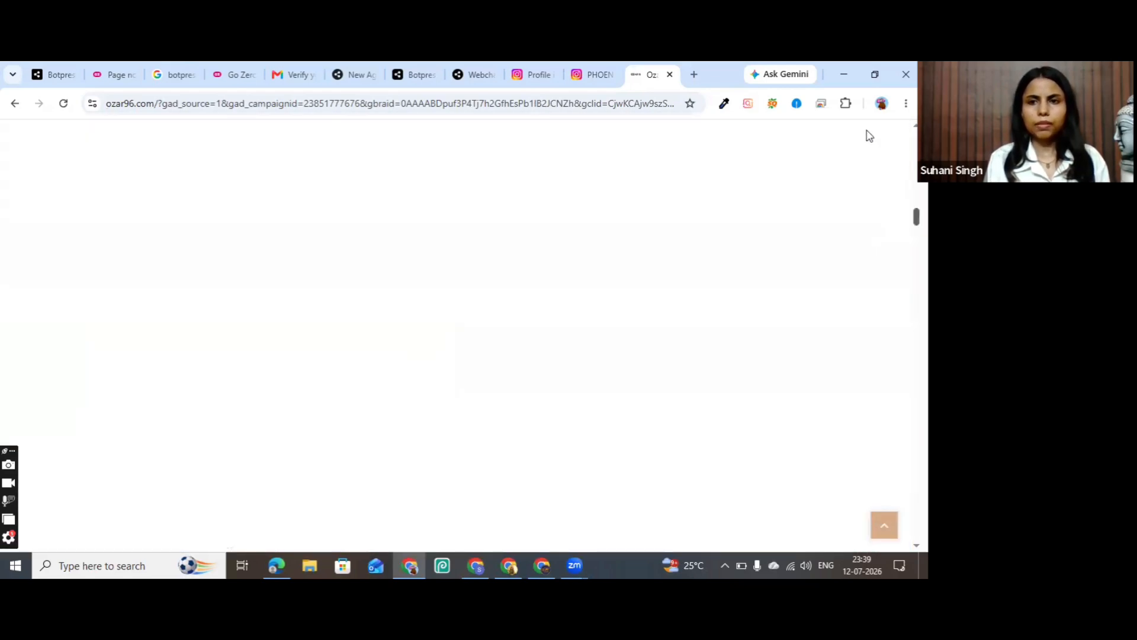
pyautogui.scroll(10, 869, 136)
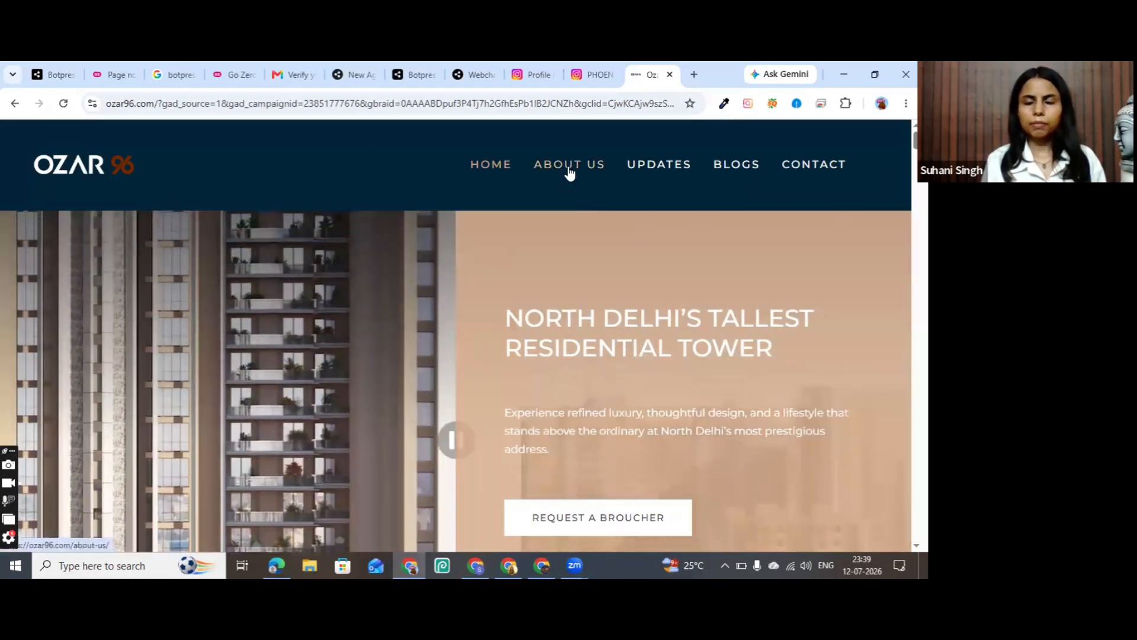
# Open Ozar 96's About Us page and review its content down to the contact details in the footer.
pyautogui.click(569, 168)
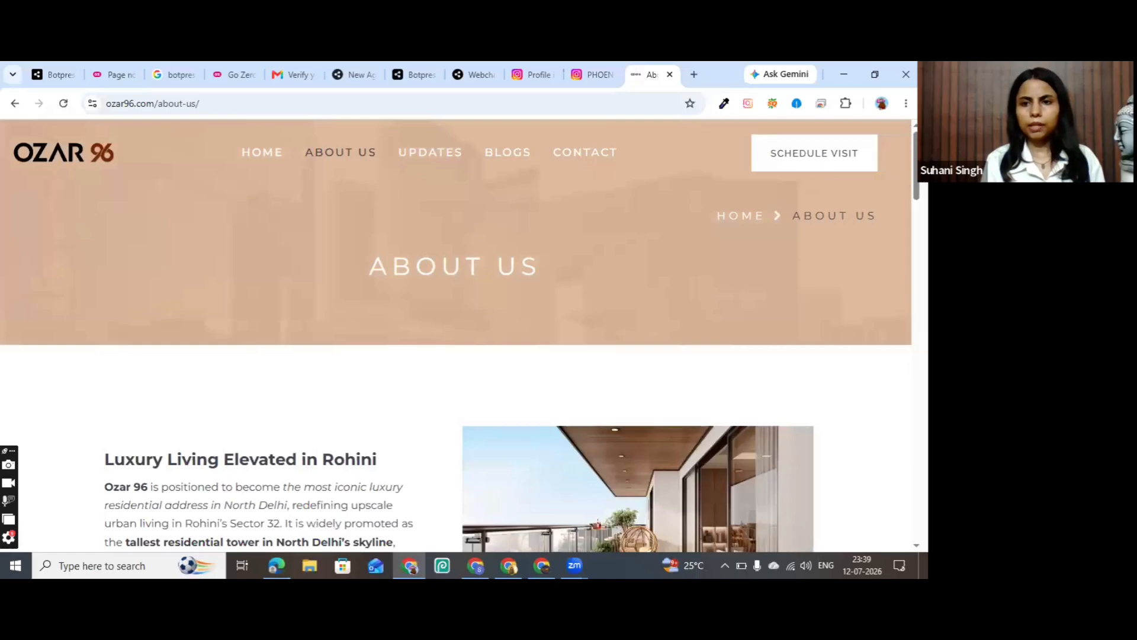
pyautogui.scroll(-15, 456, 367)
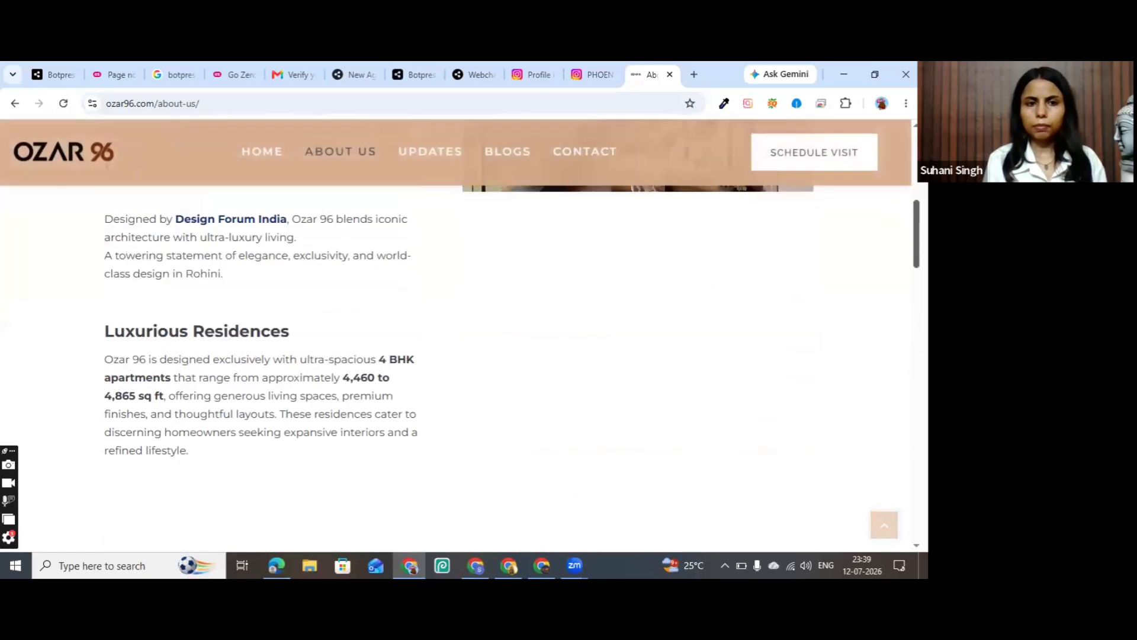
pyautogui.scroll(-6, 456, 368)
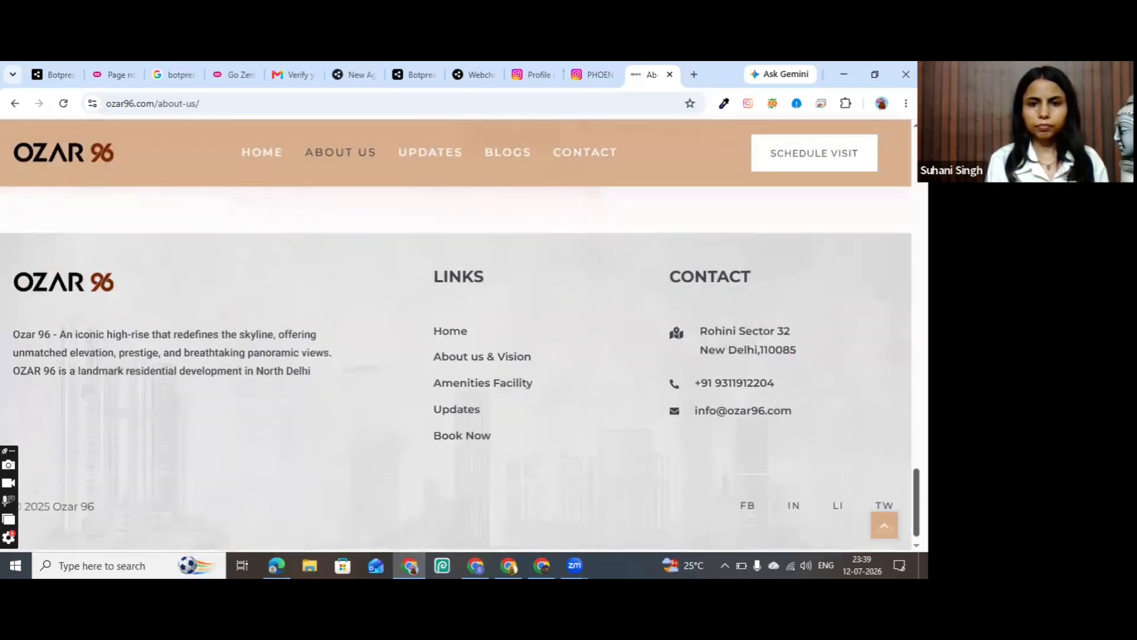
pyautogui.scroll(1, 807, 421)
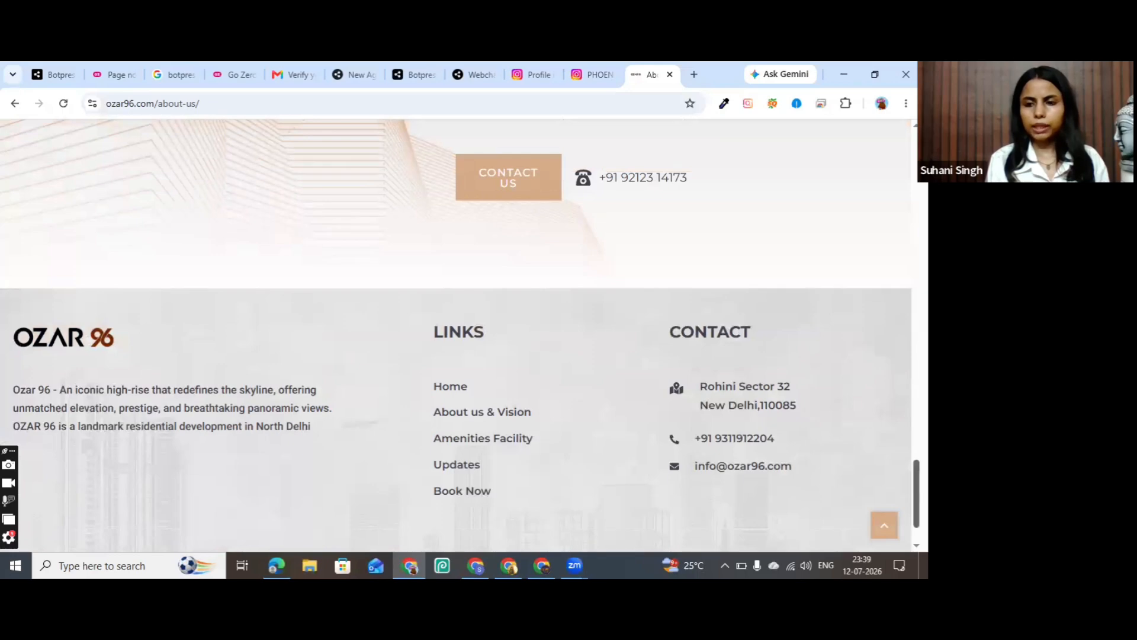
pyautogui.scroll(-1, 815, 399)
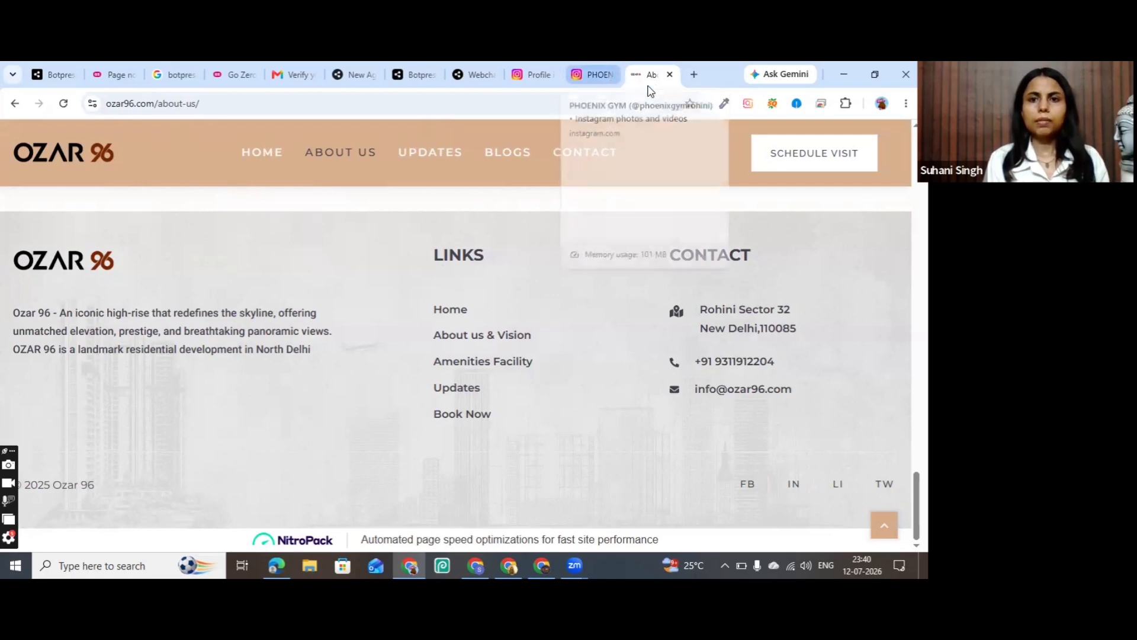
# Return to the real estate search results and open the OM Associates website from the Places listings.
pyautogui.click(16, 104)
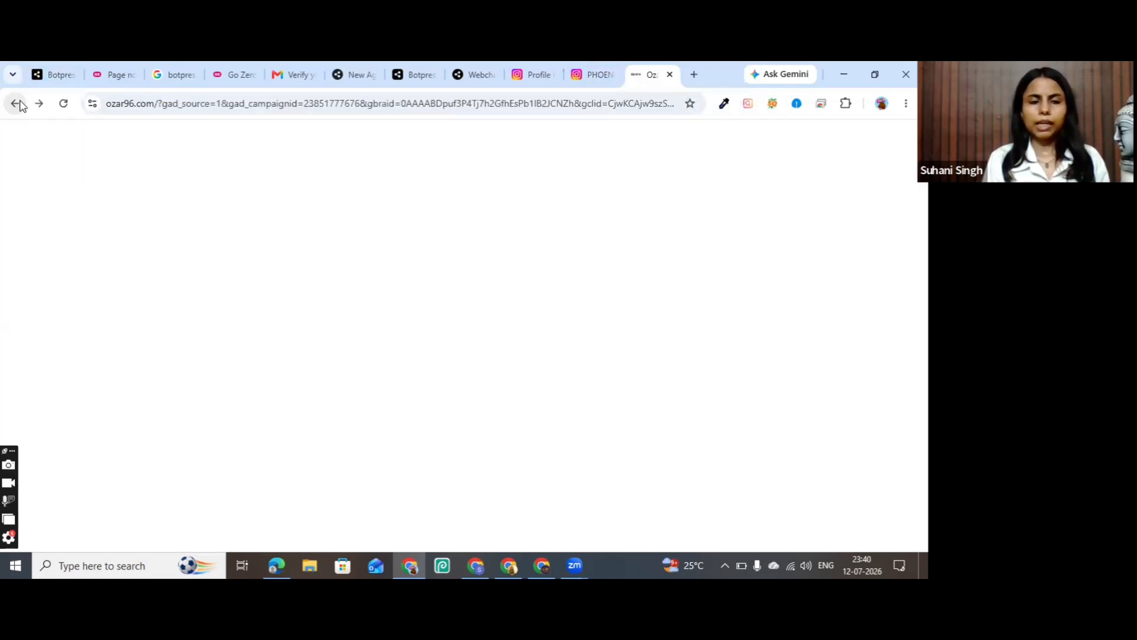
pyautogui.click(16, 104)
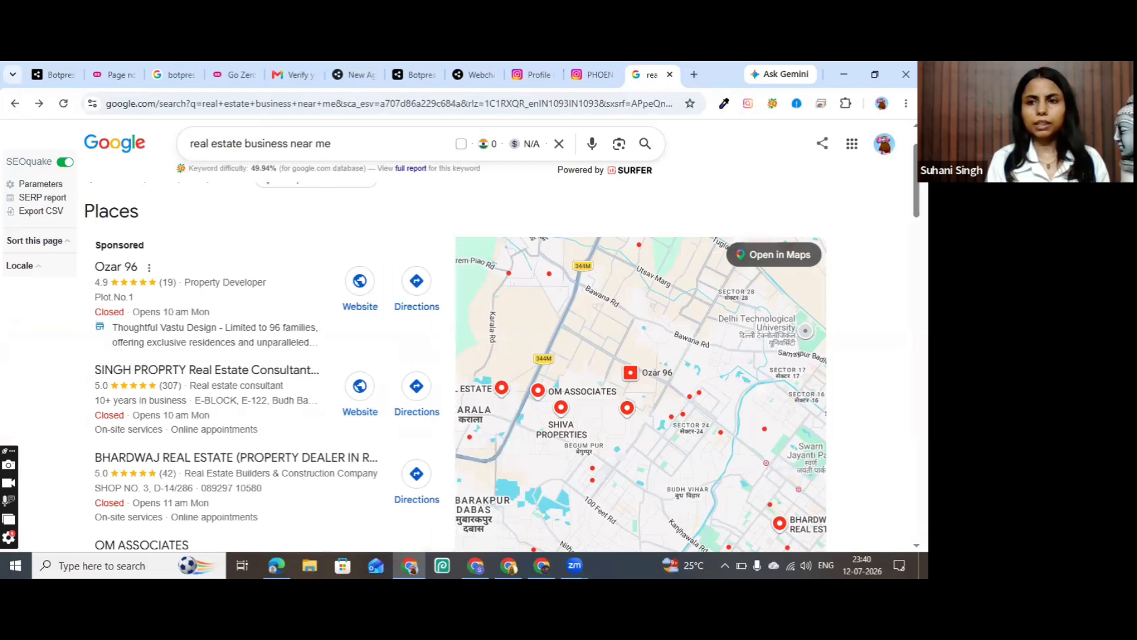
pyautogui.scroll(-2, 280, 272)
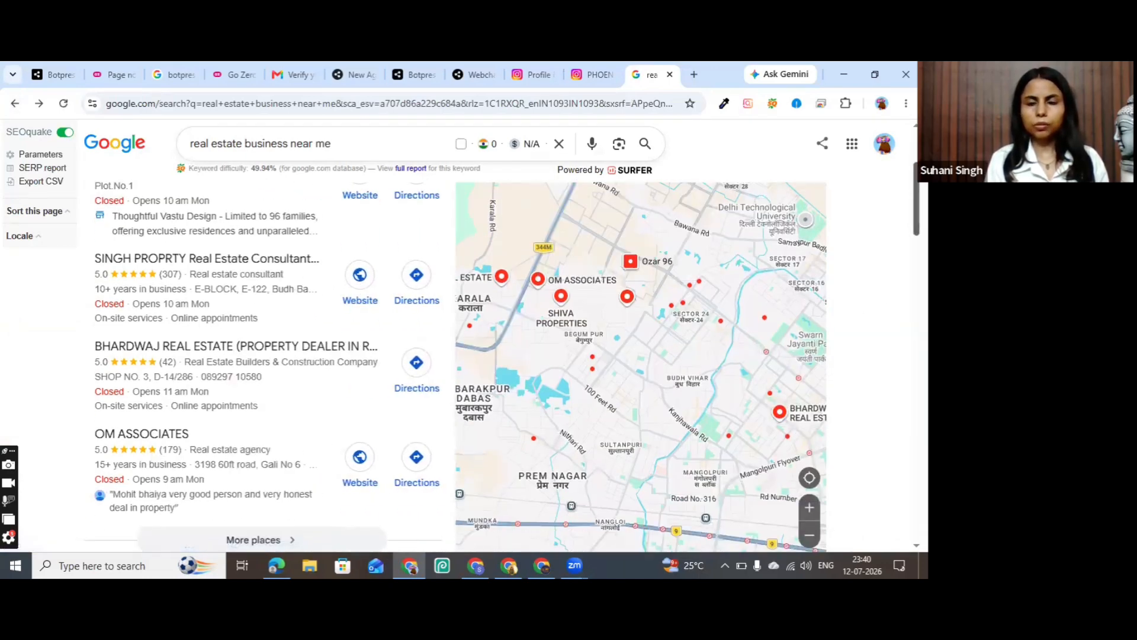
pyautogui.scroll(-3, 354, 303)
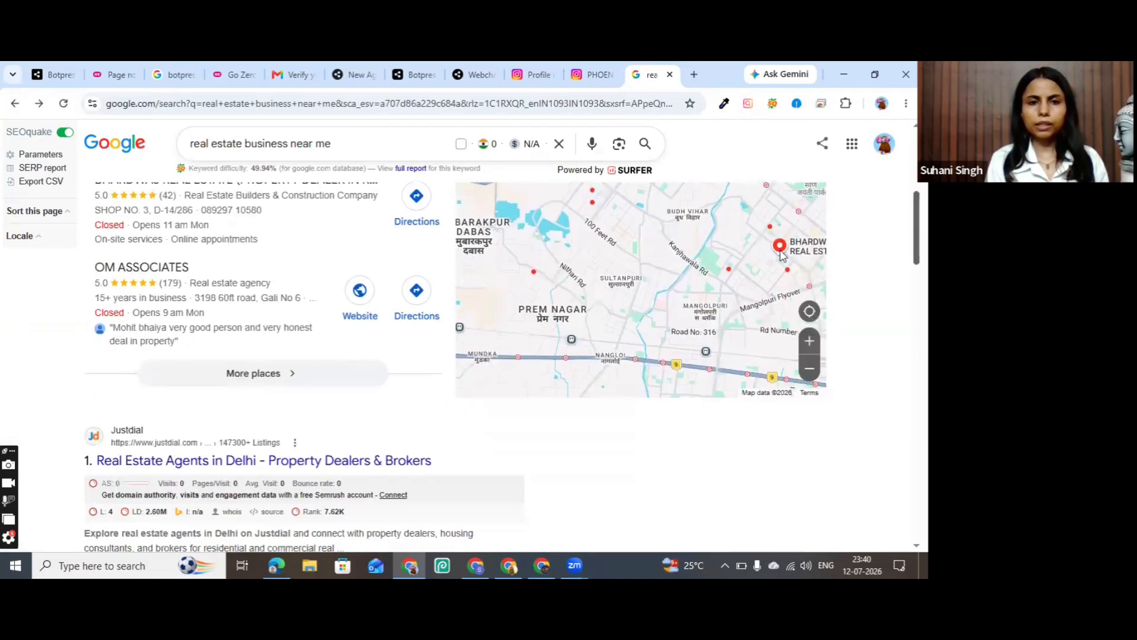
pyautogui.click(357, 301)
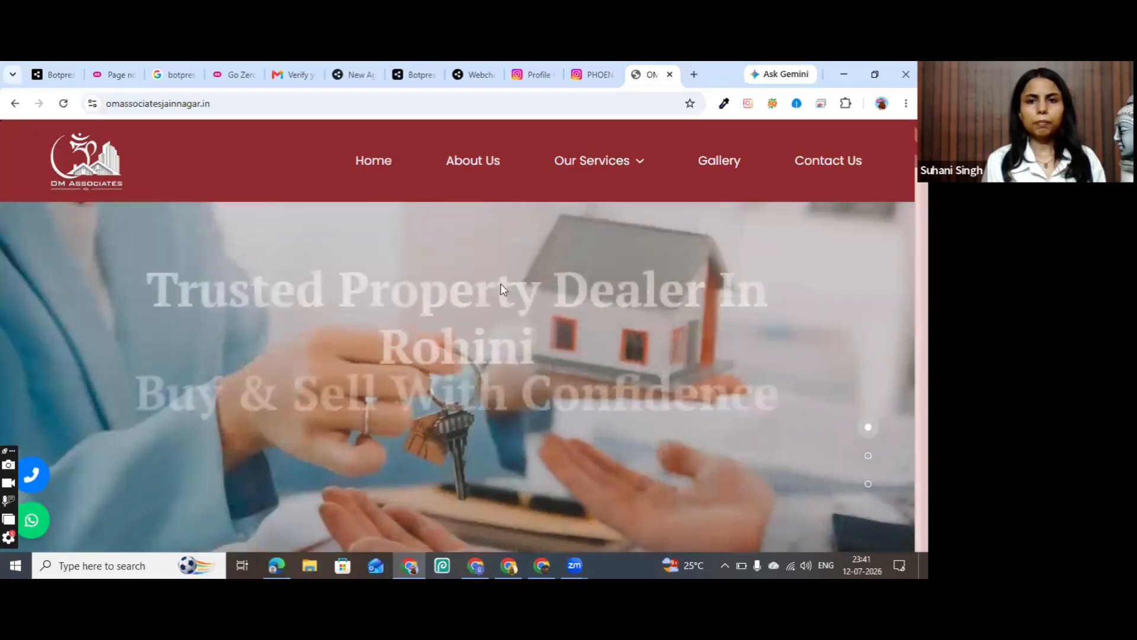
# Look through OM Associates' company introduction and locate the phone number for contacting the business.
pyautogui.click(486, 166)
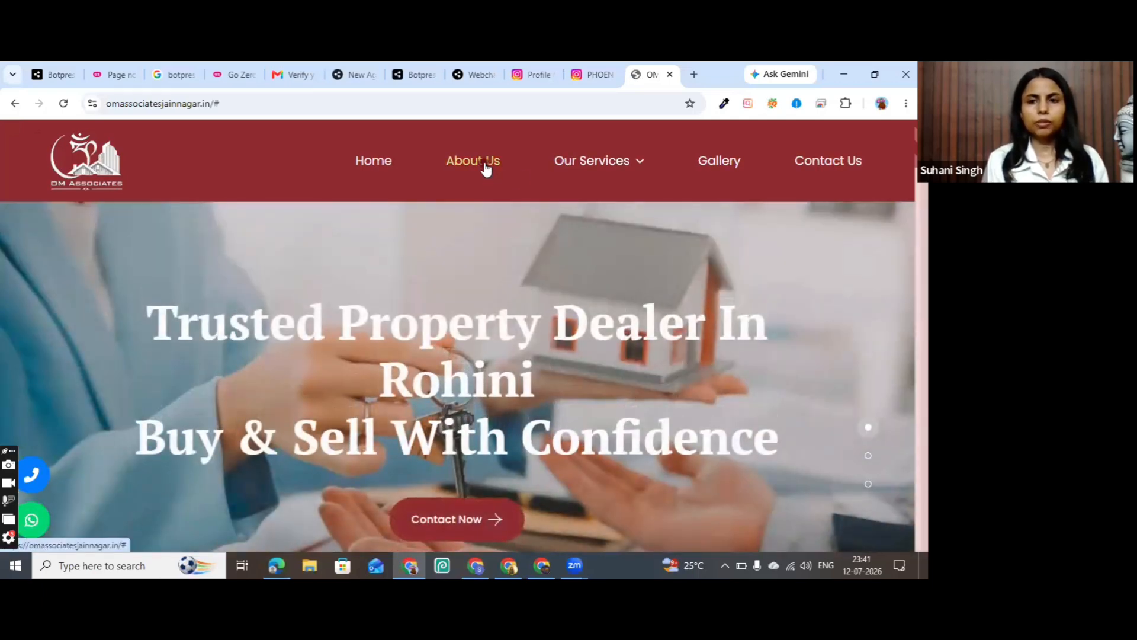
pyautogui.scroll(-15, 849, 401)
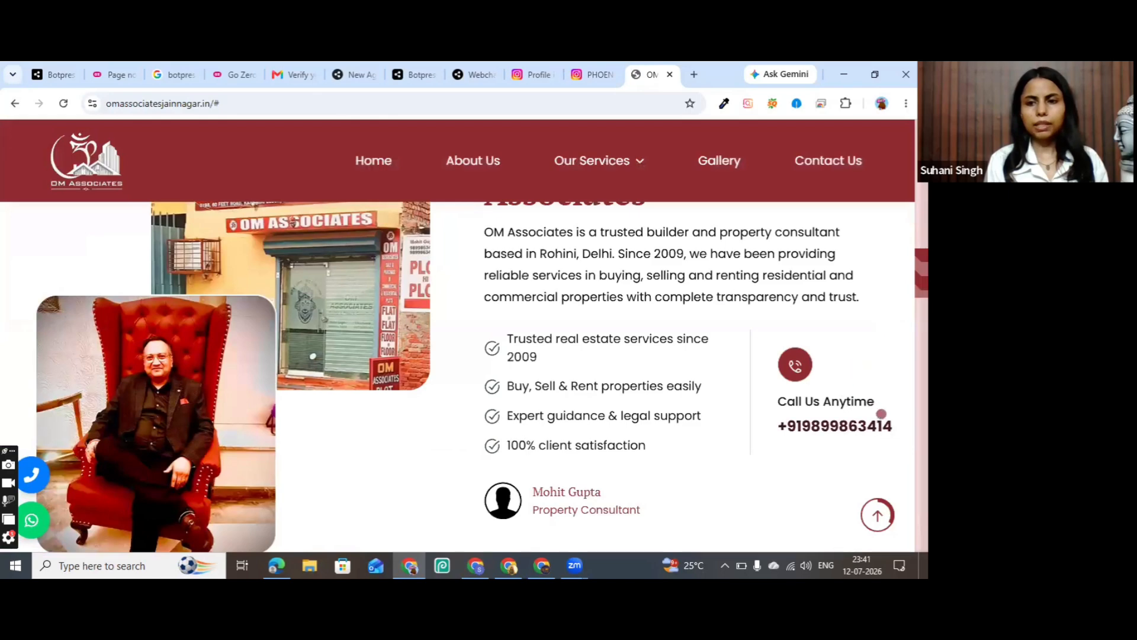
pyautogui.moveTo(893, 427)
pyautogui.mouseDown()
pyautogui.moveTo(784, 435)
pyautogui.moveTo(884, 427)
pyautogui.mouseUp()
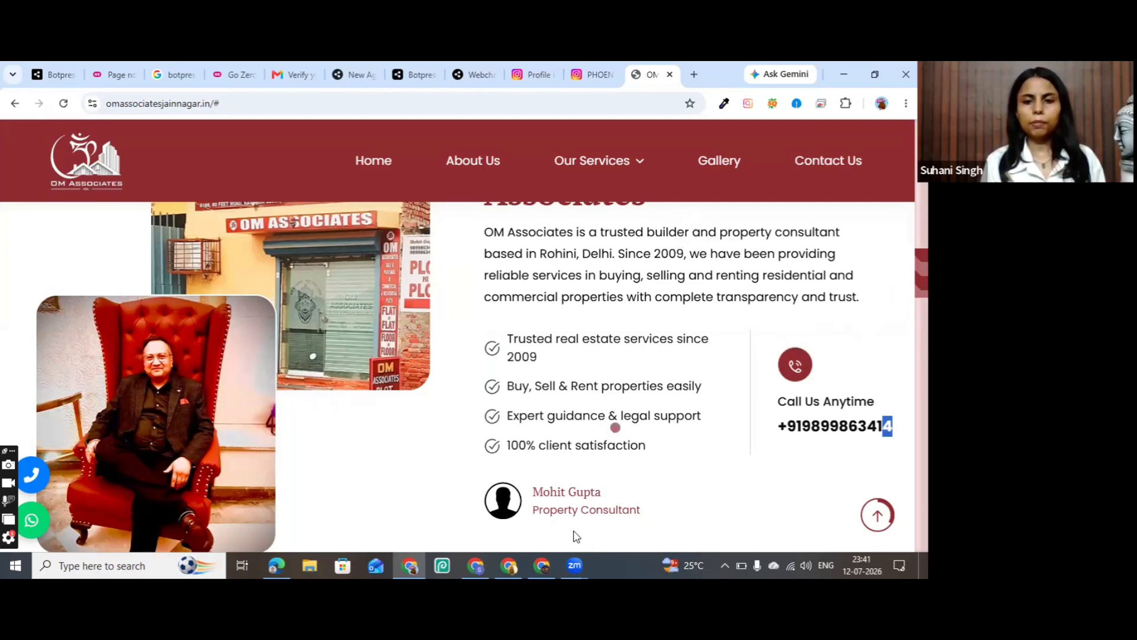
pyautogui.click(575, 566)
pyautogui.click(684, 520)
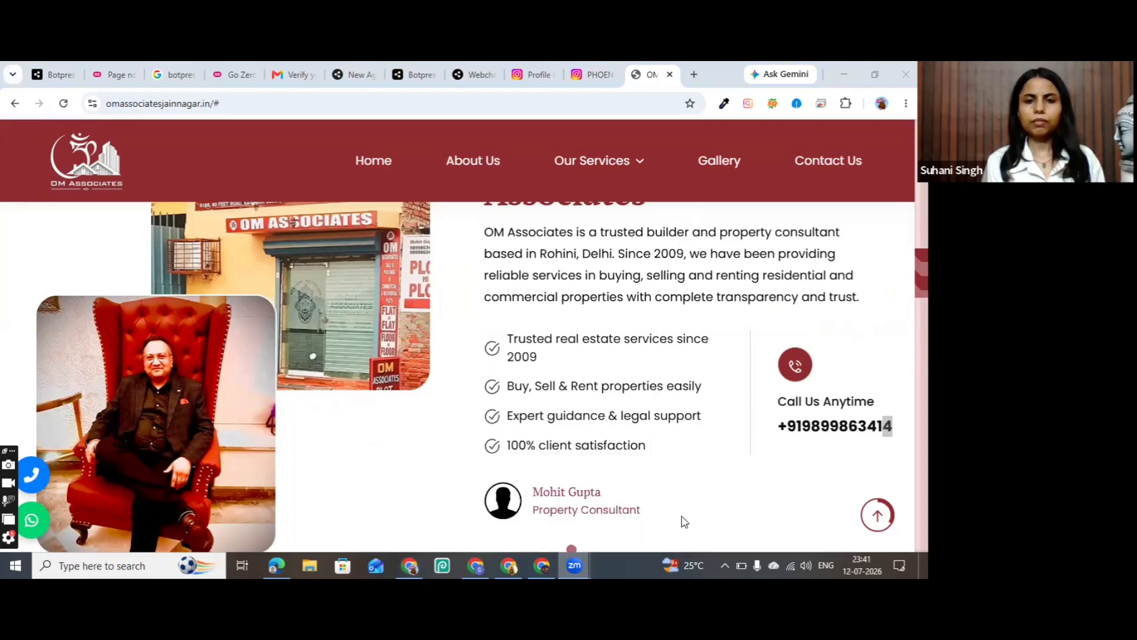